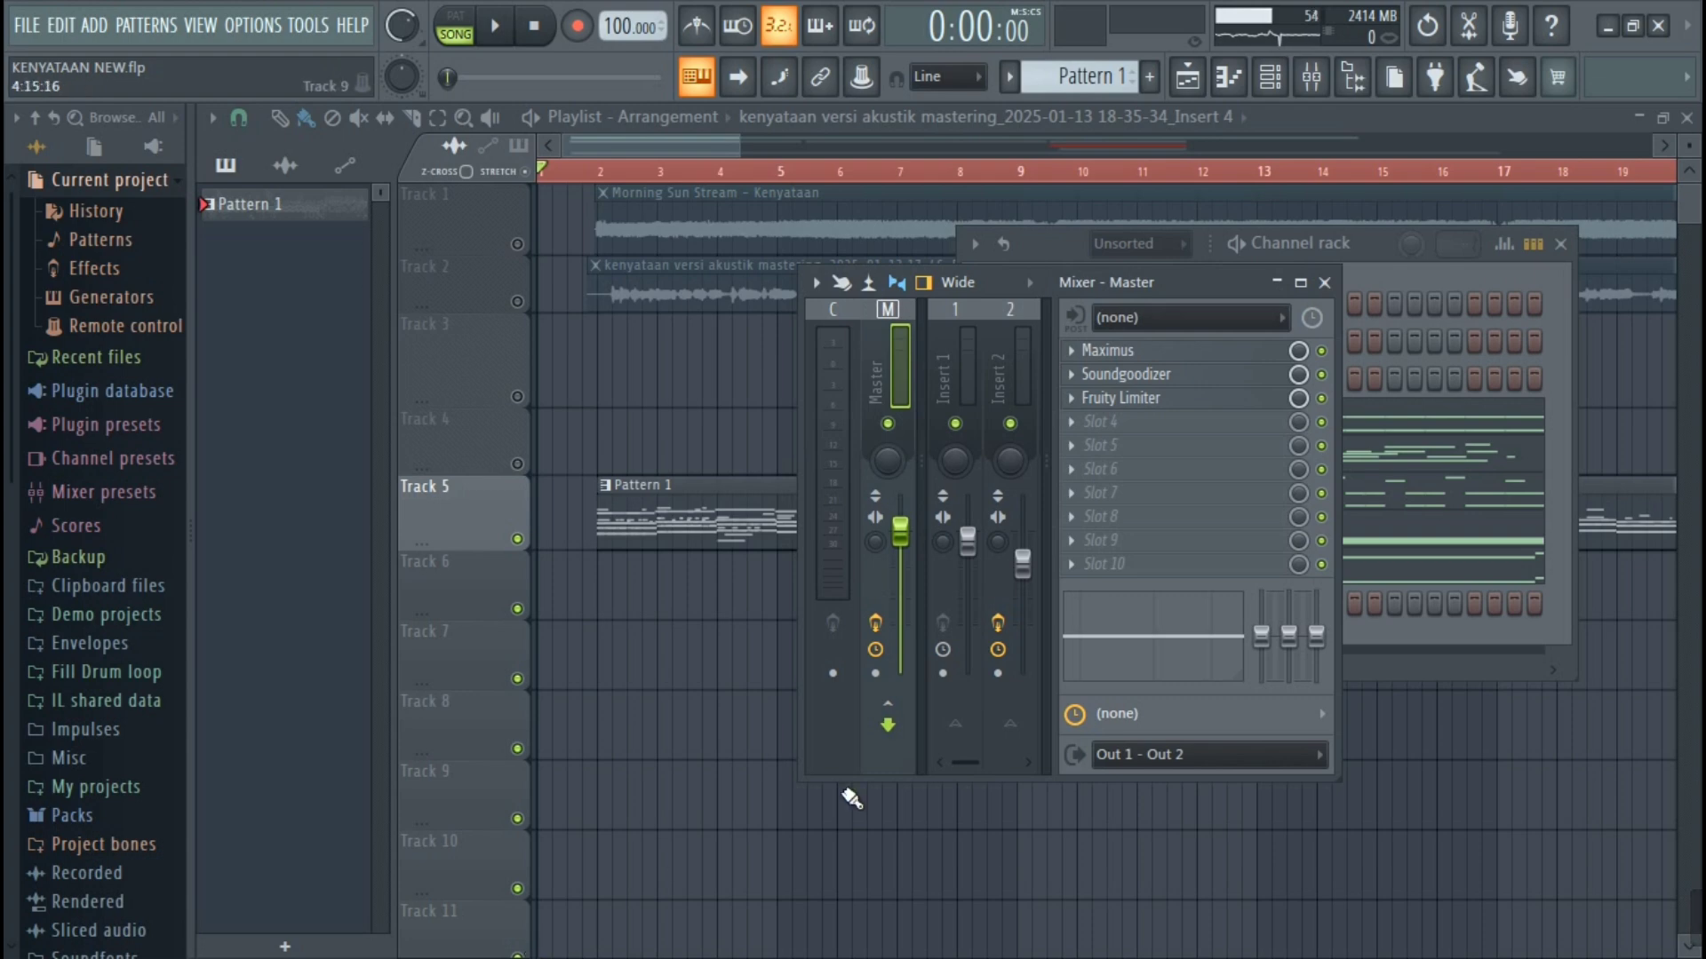
- Maximize the mixer and play the song, toggling the Master track's effects off and on to compare the sound
click(1196, 282)
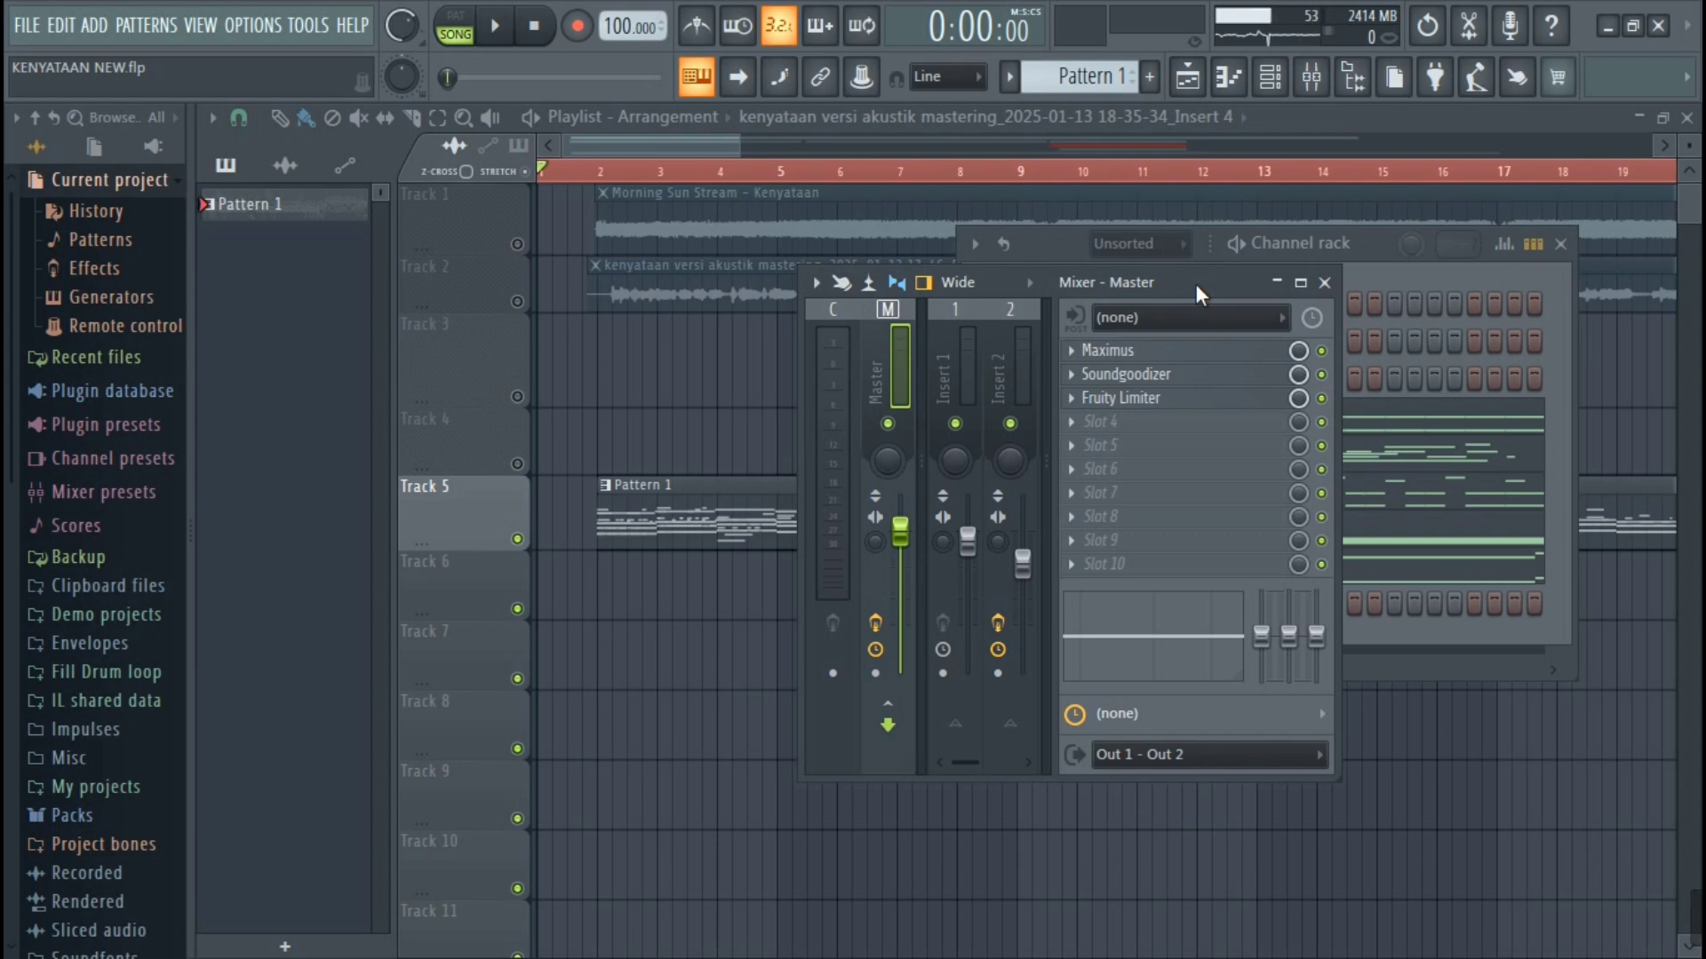
double_click(1196, 284)
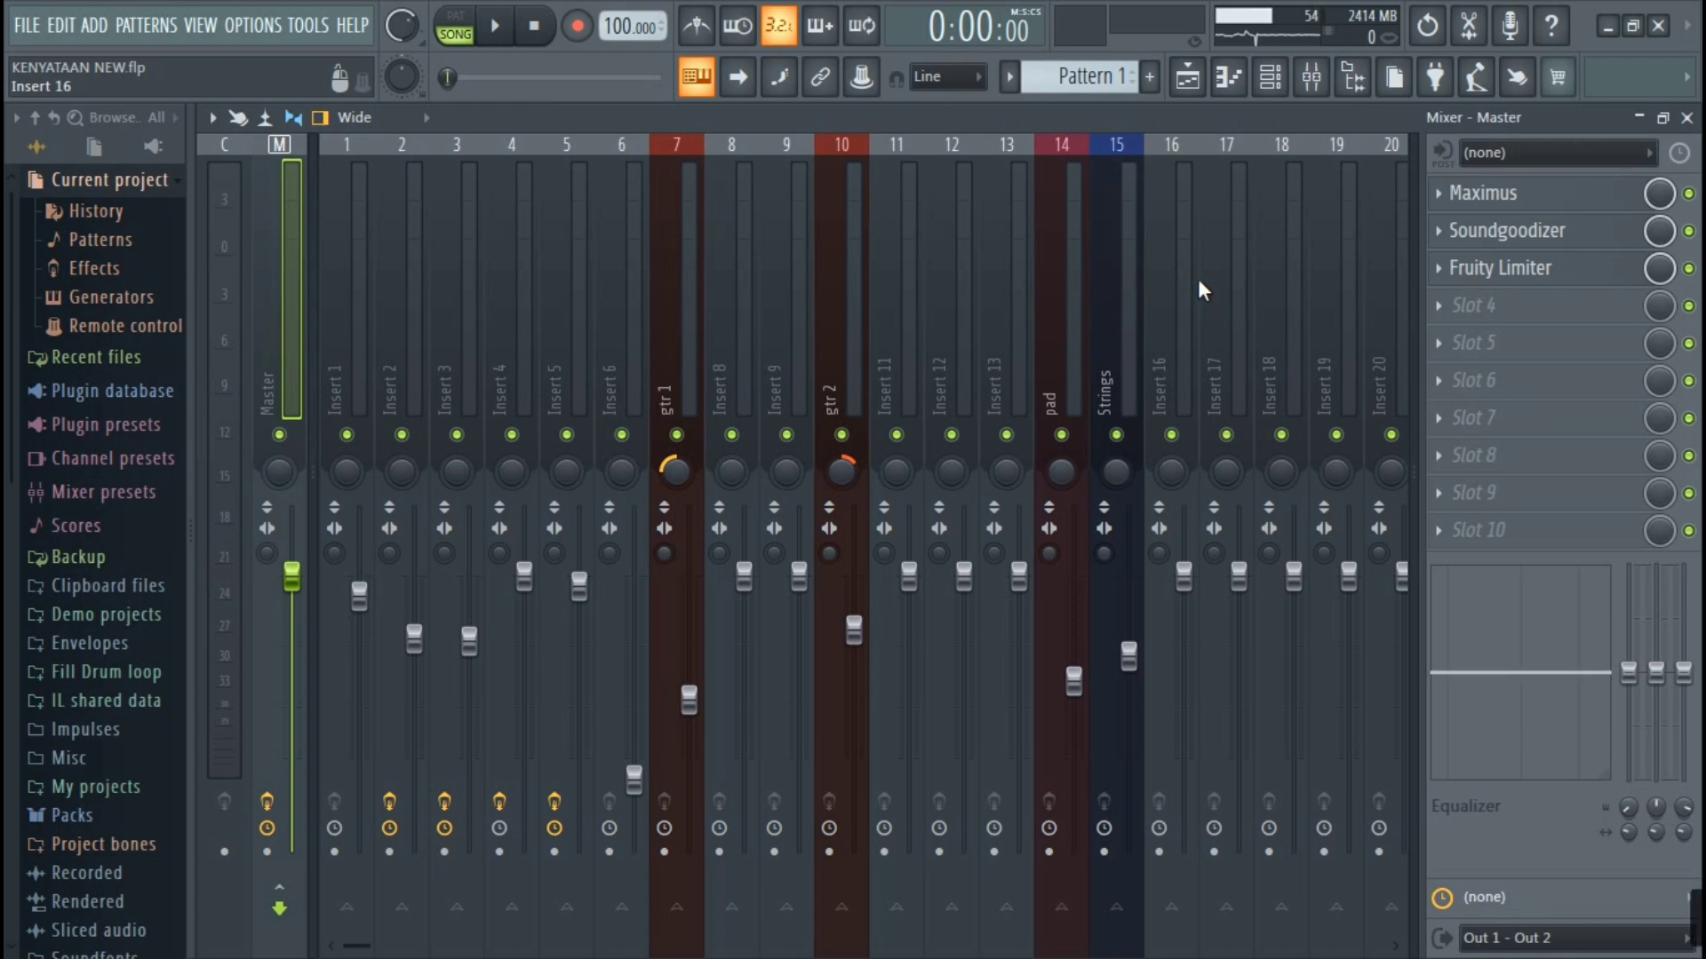
key(space)
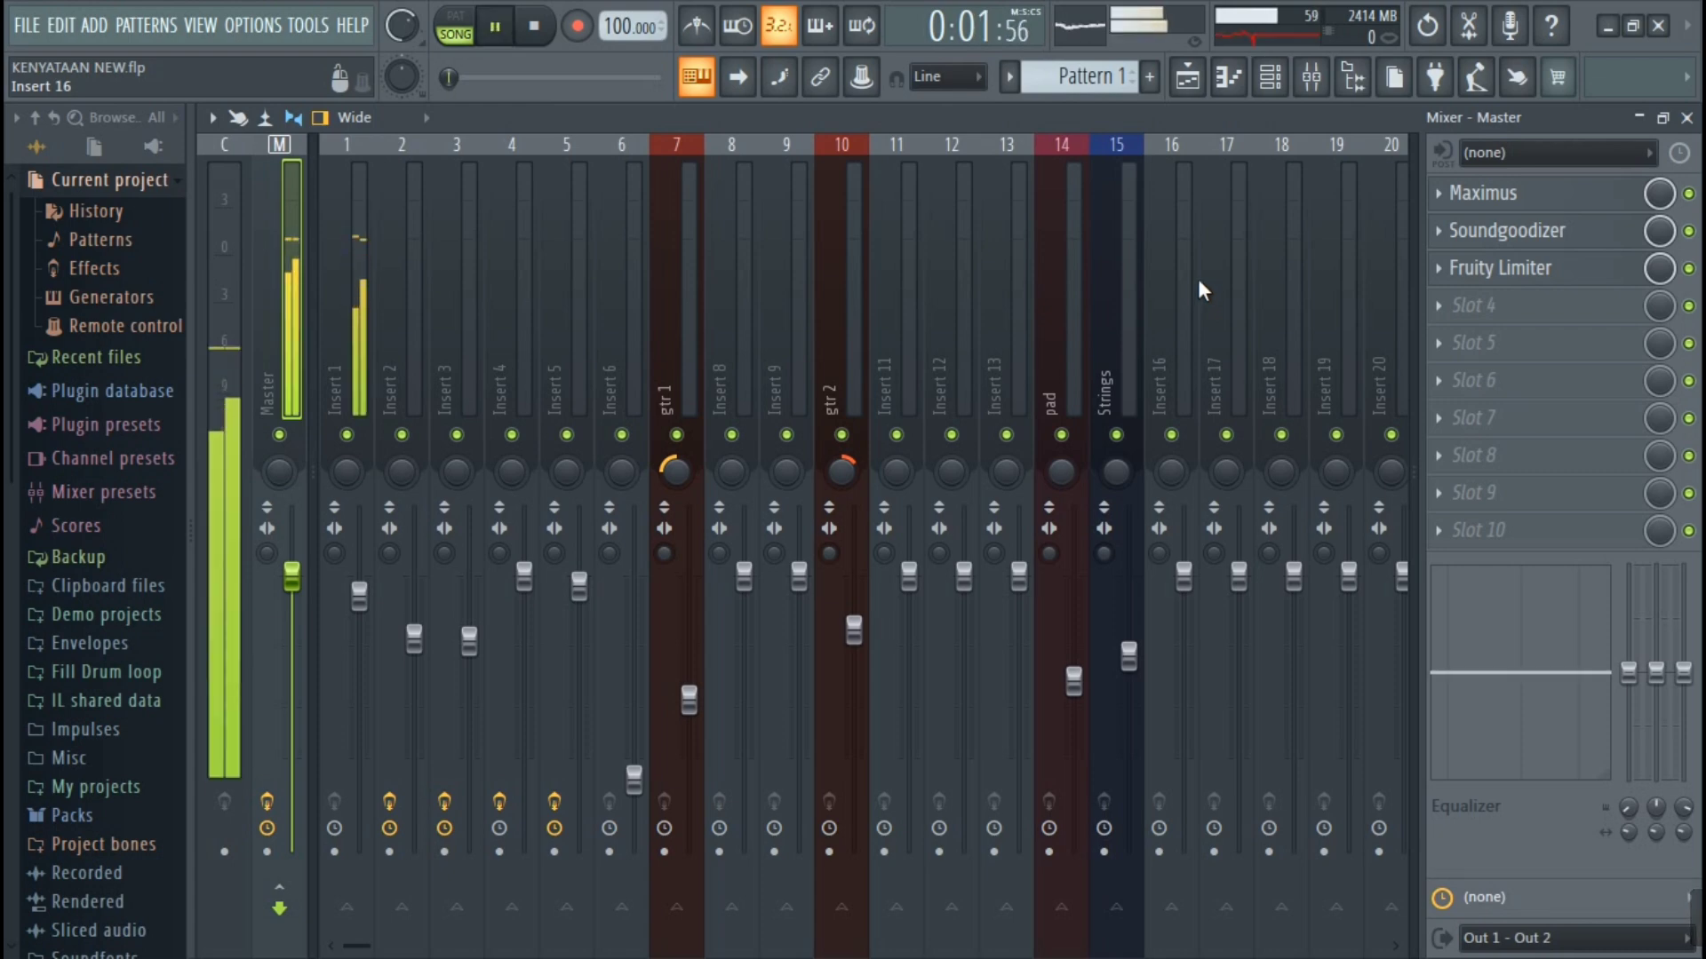
click(268, 803)
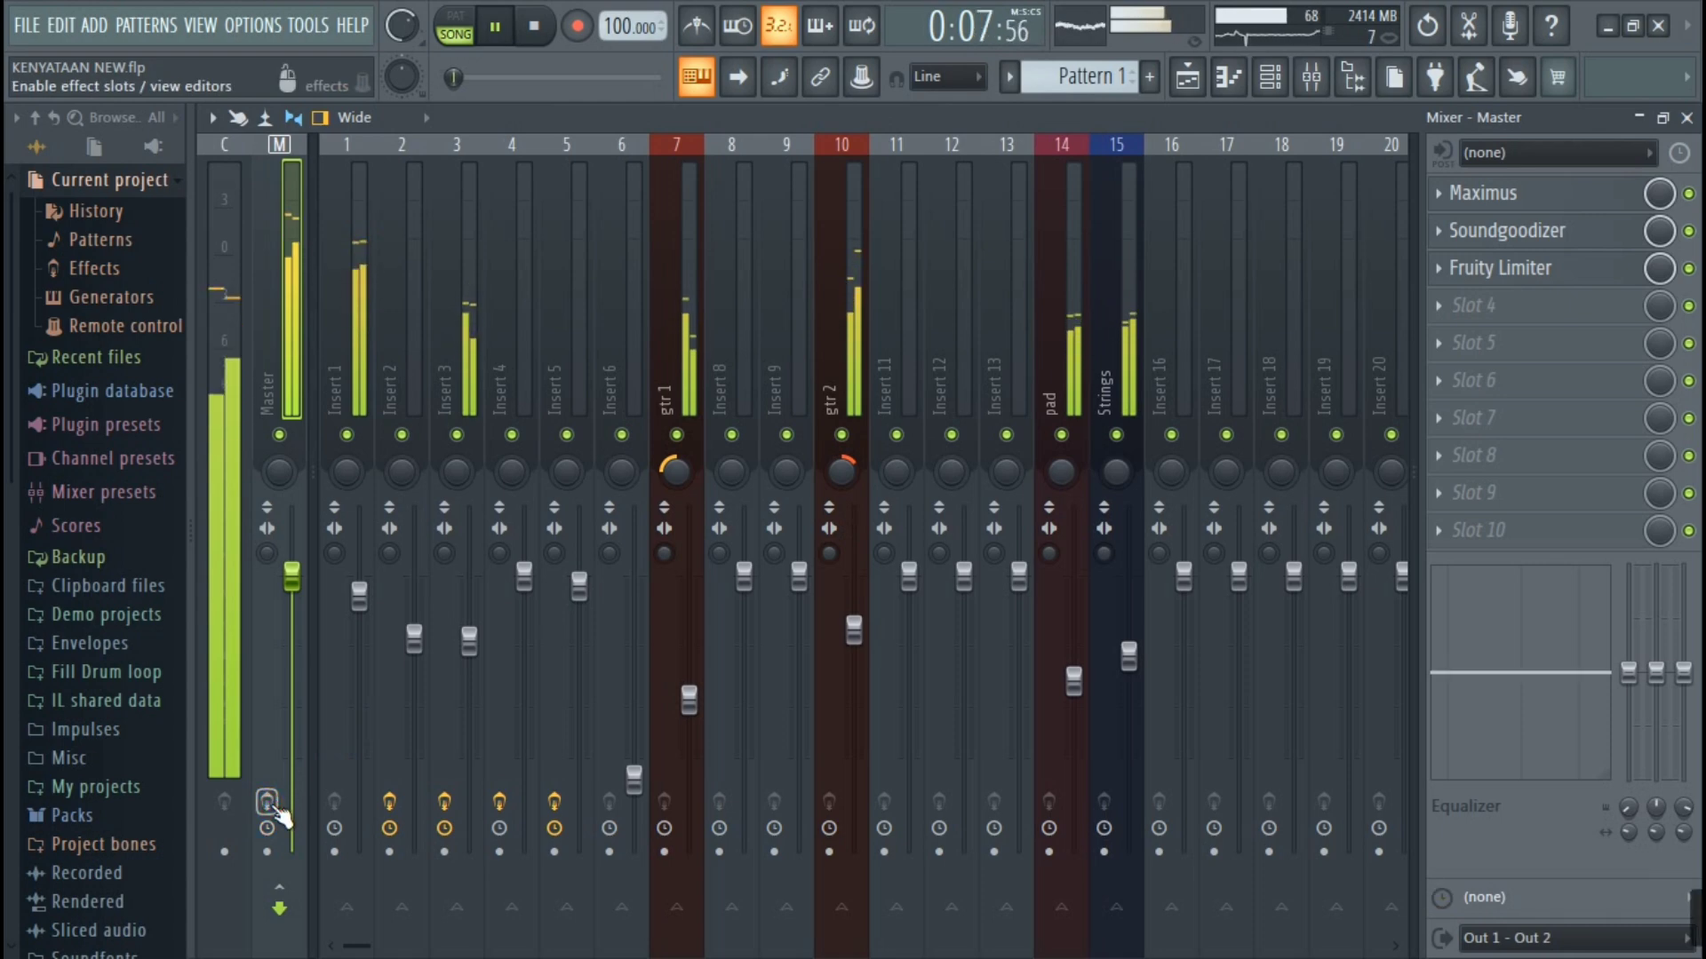
click(268, 803)
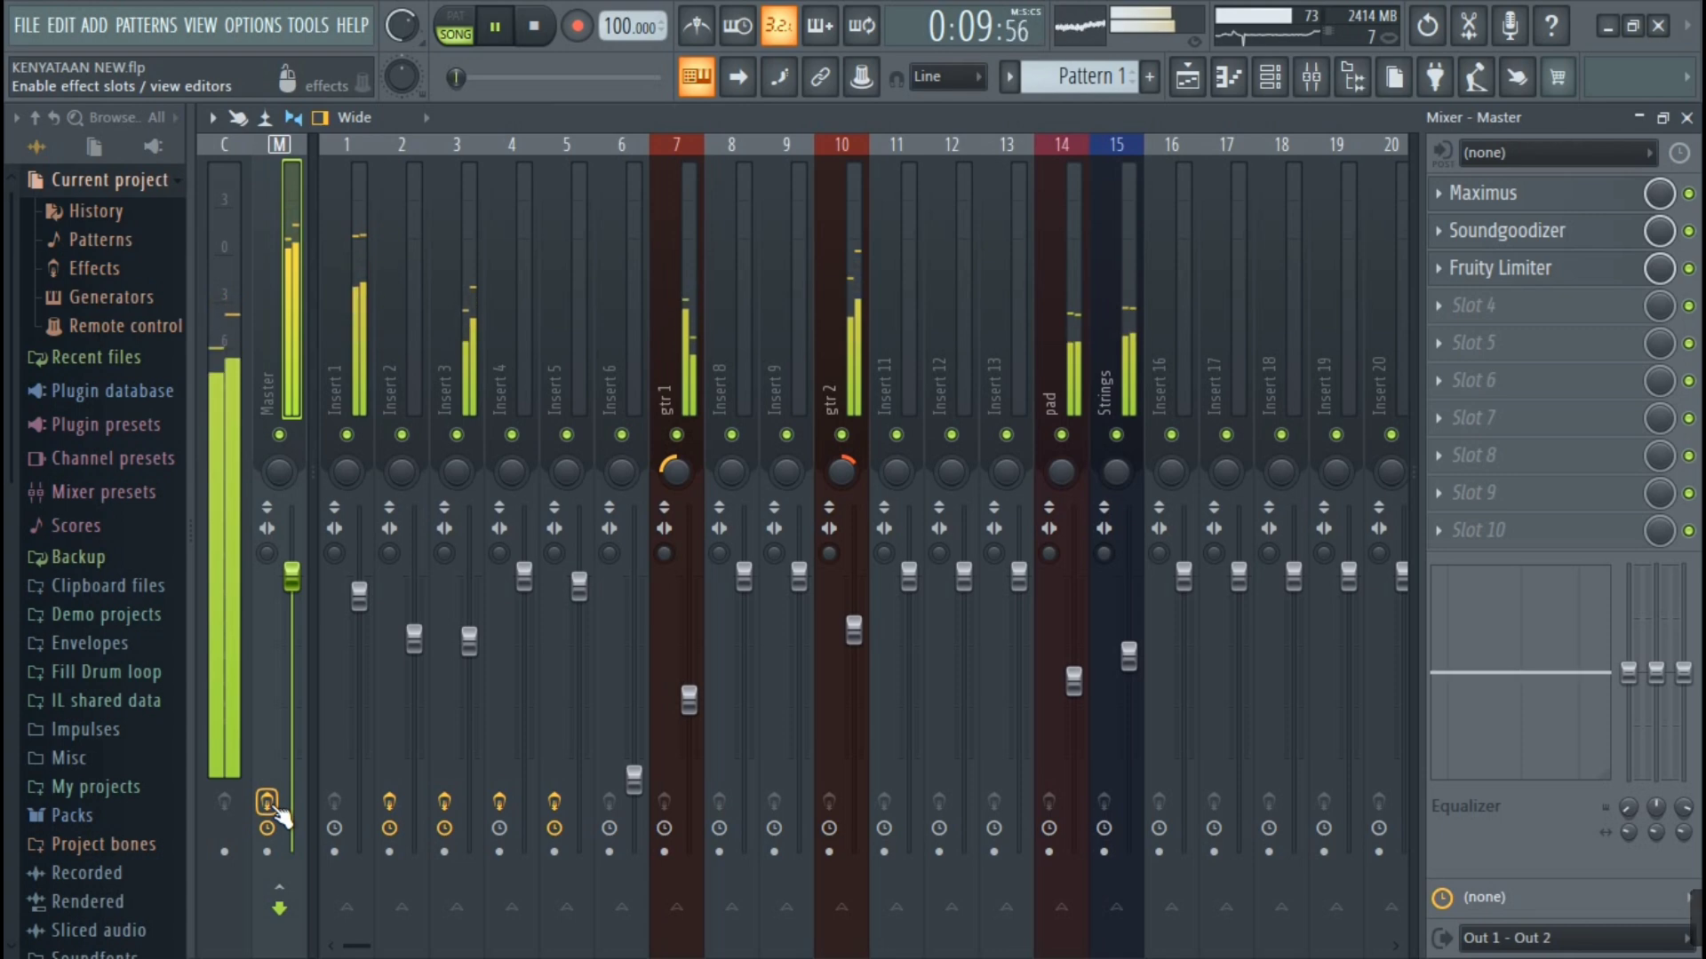
click(267, 803)
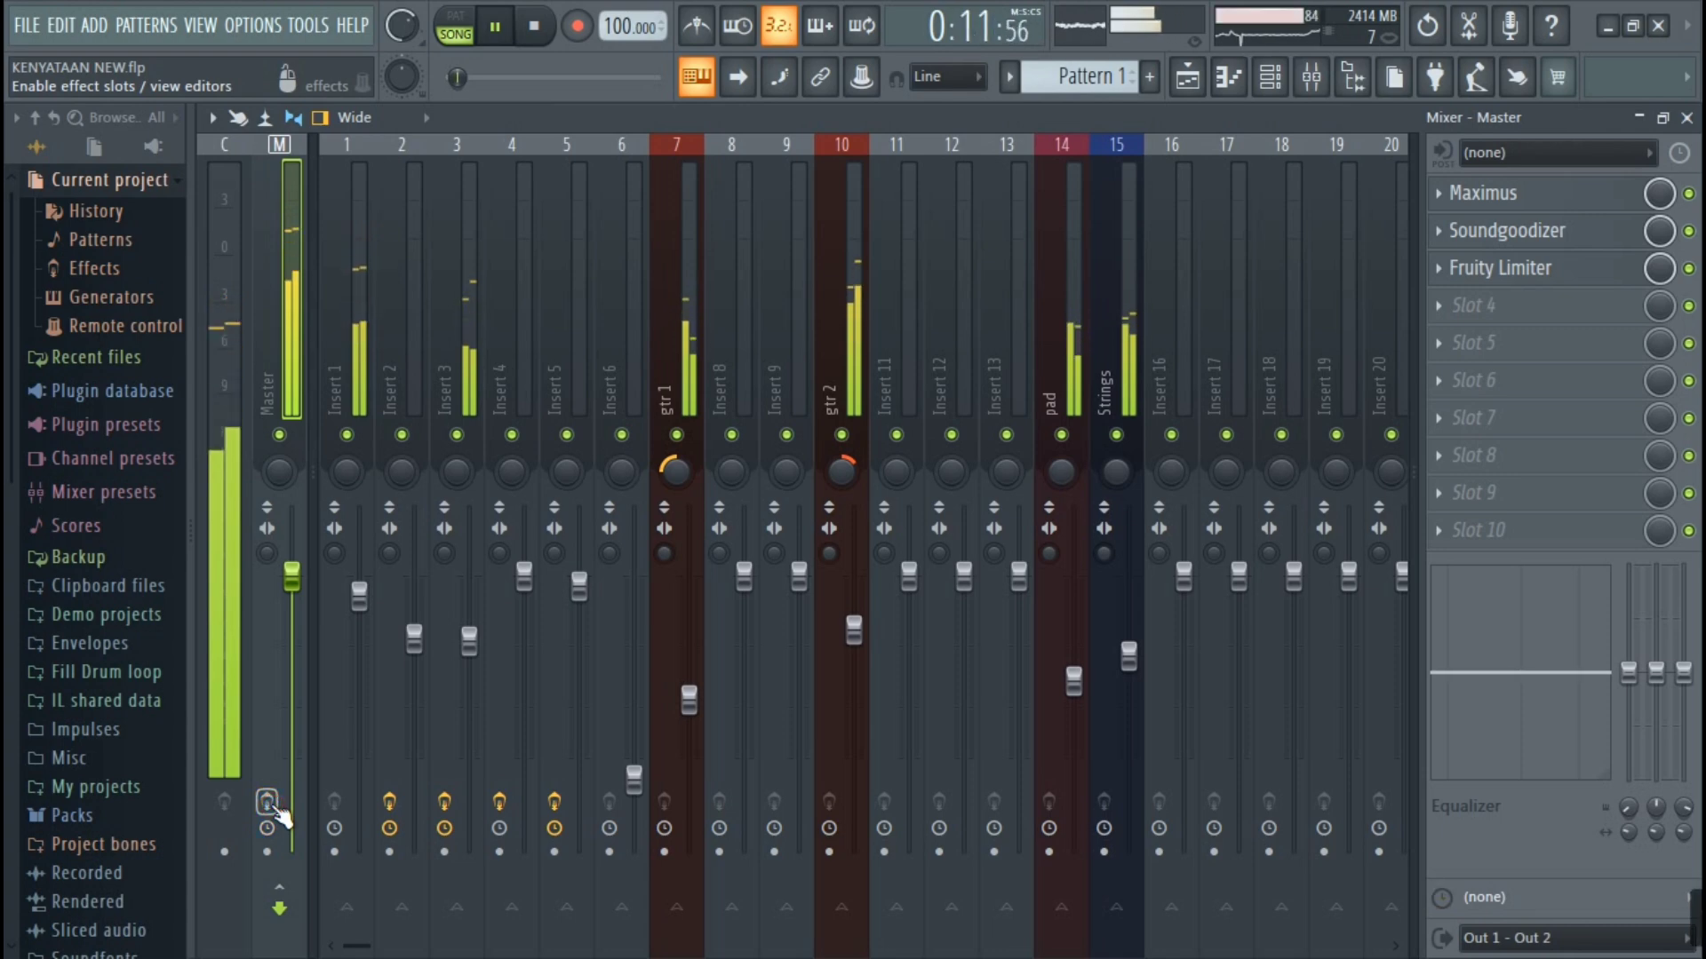
key(space)
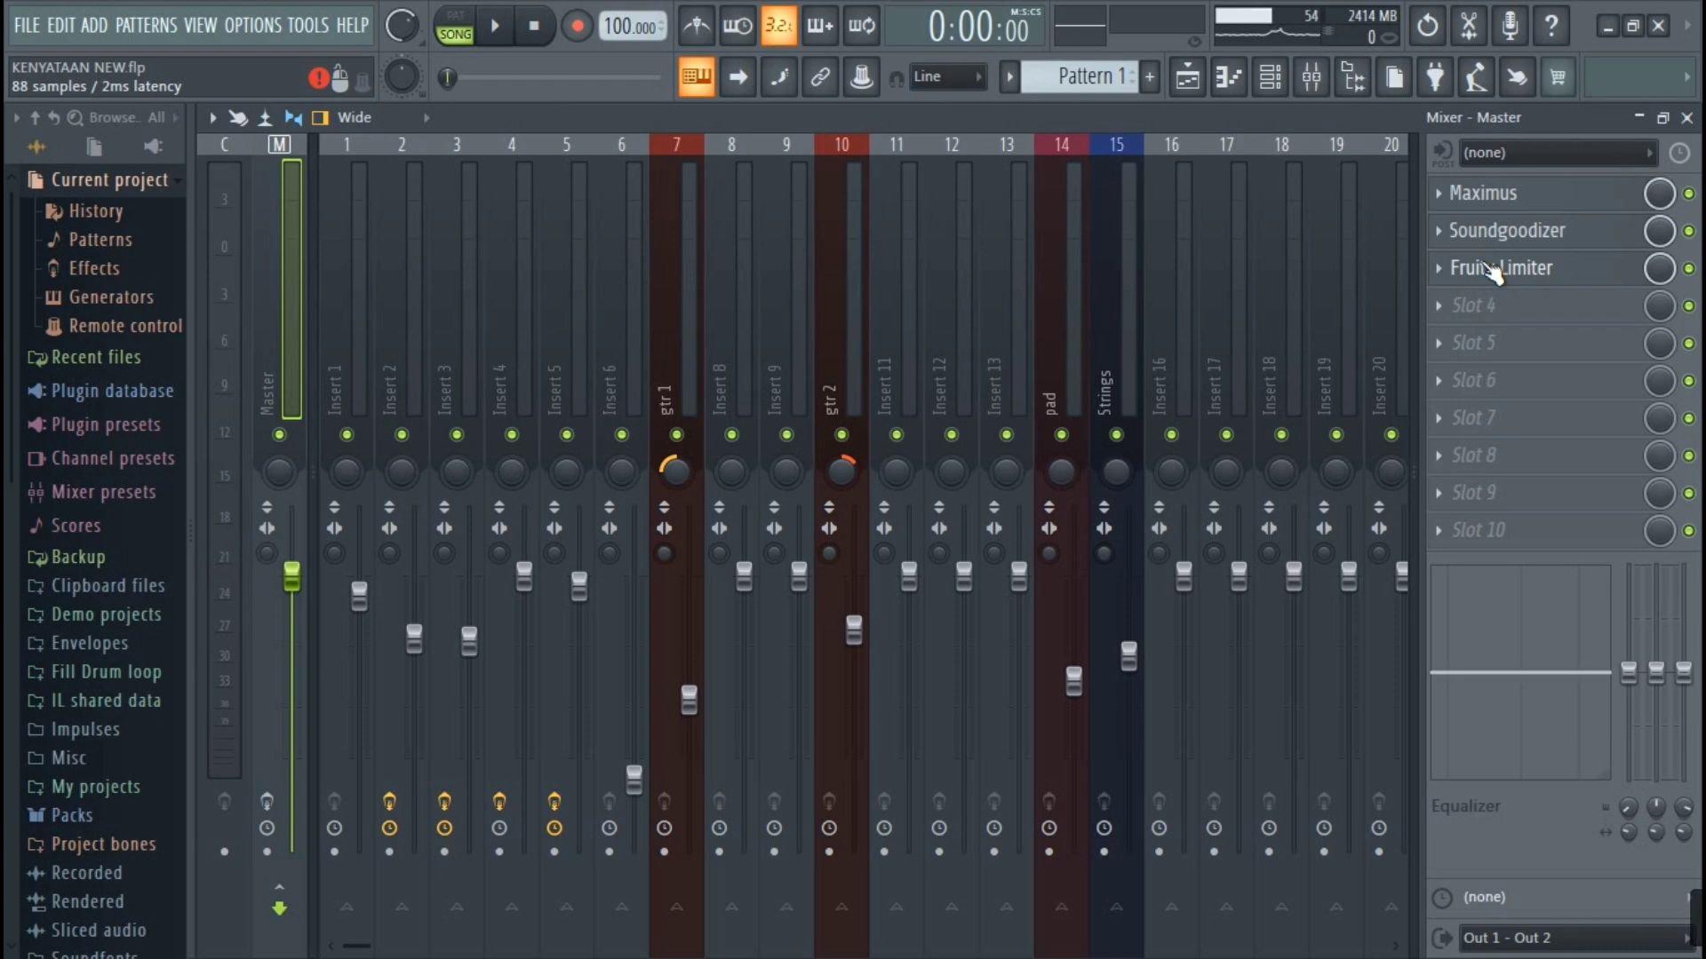
- Reset the Master mixer track to default, clearing all its effect slots
right_click(290, 359)
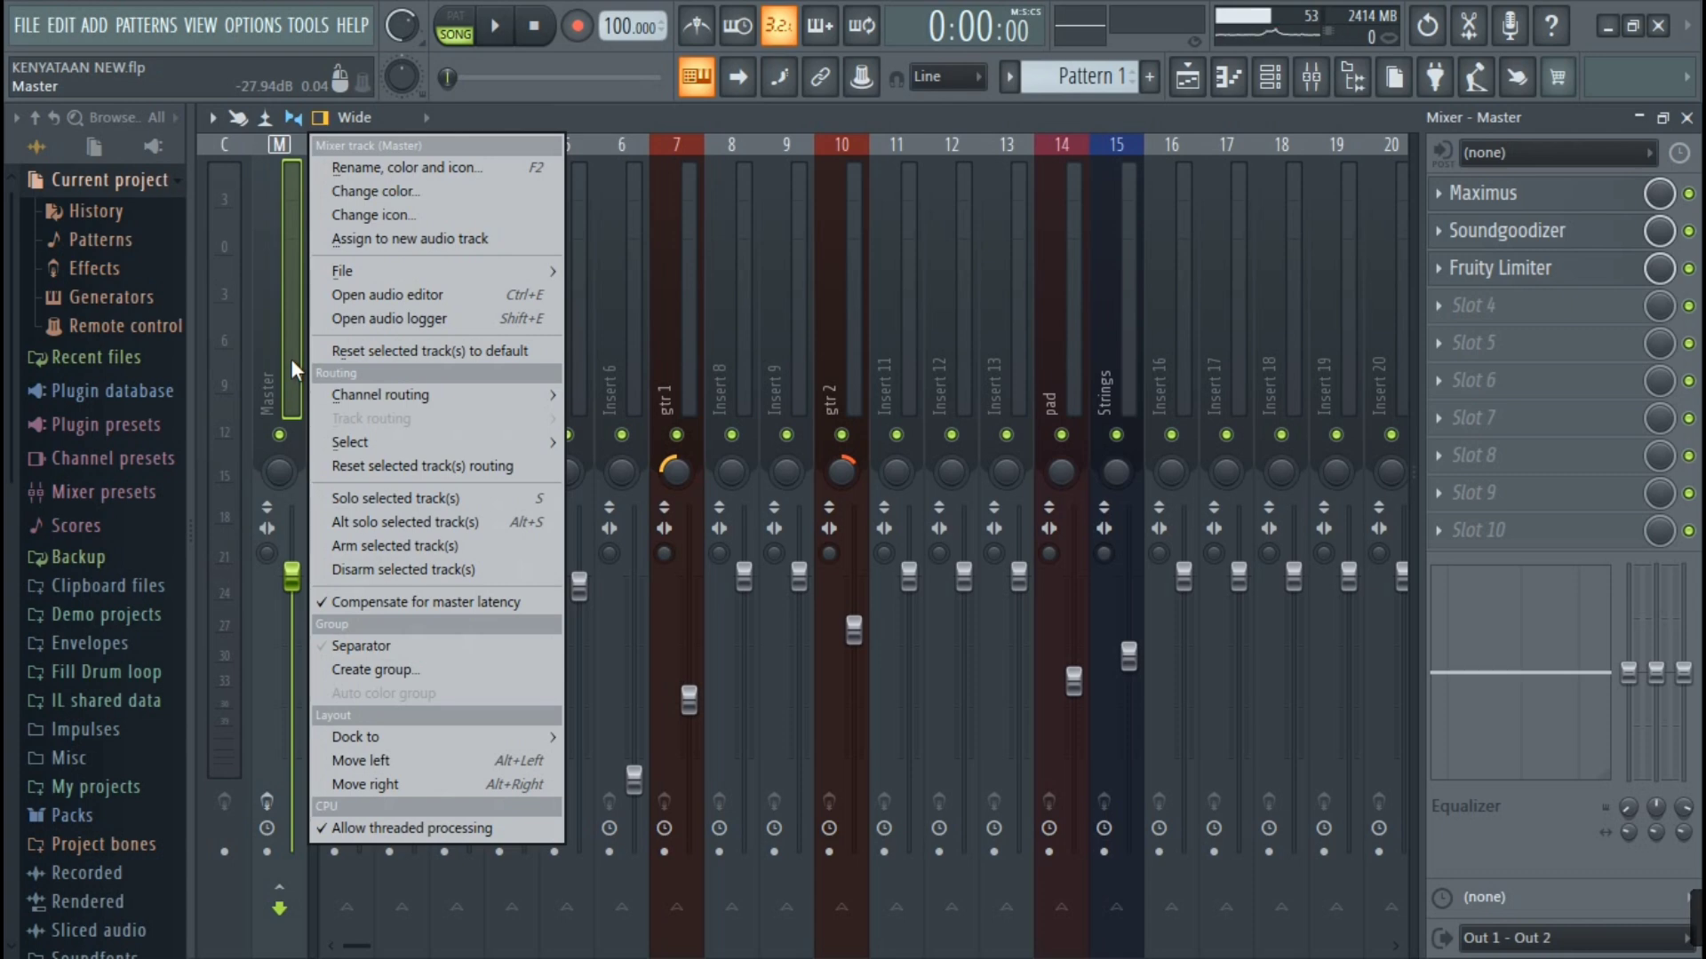
key(e)
key(Return)
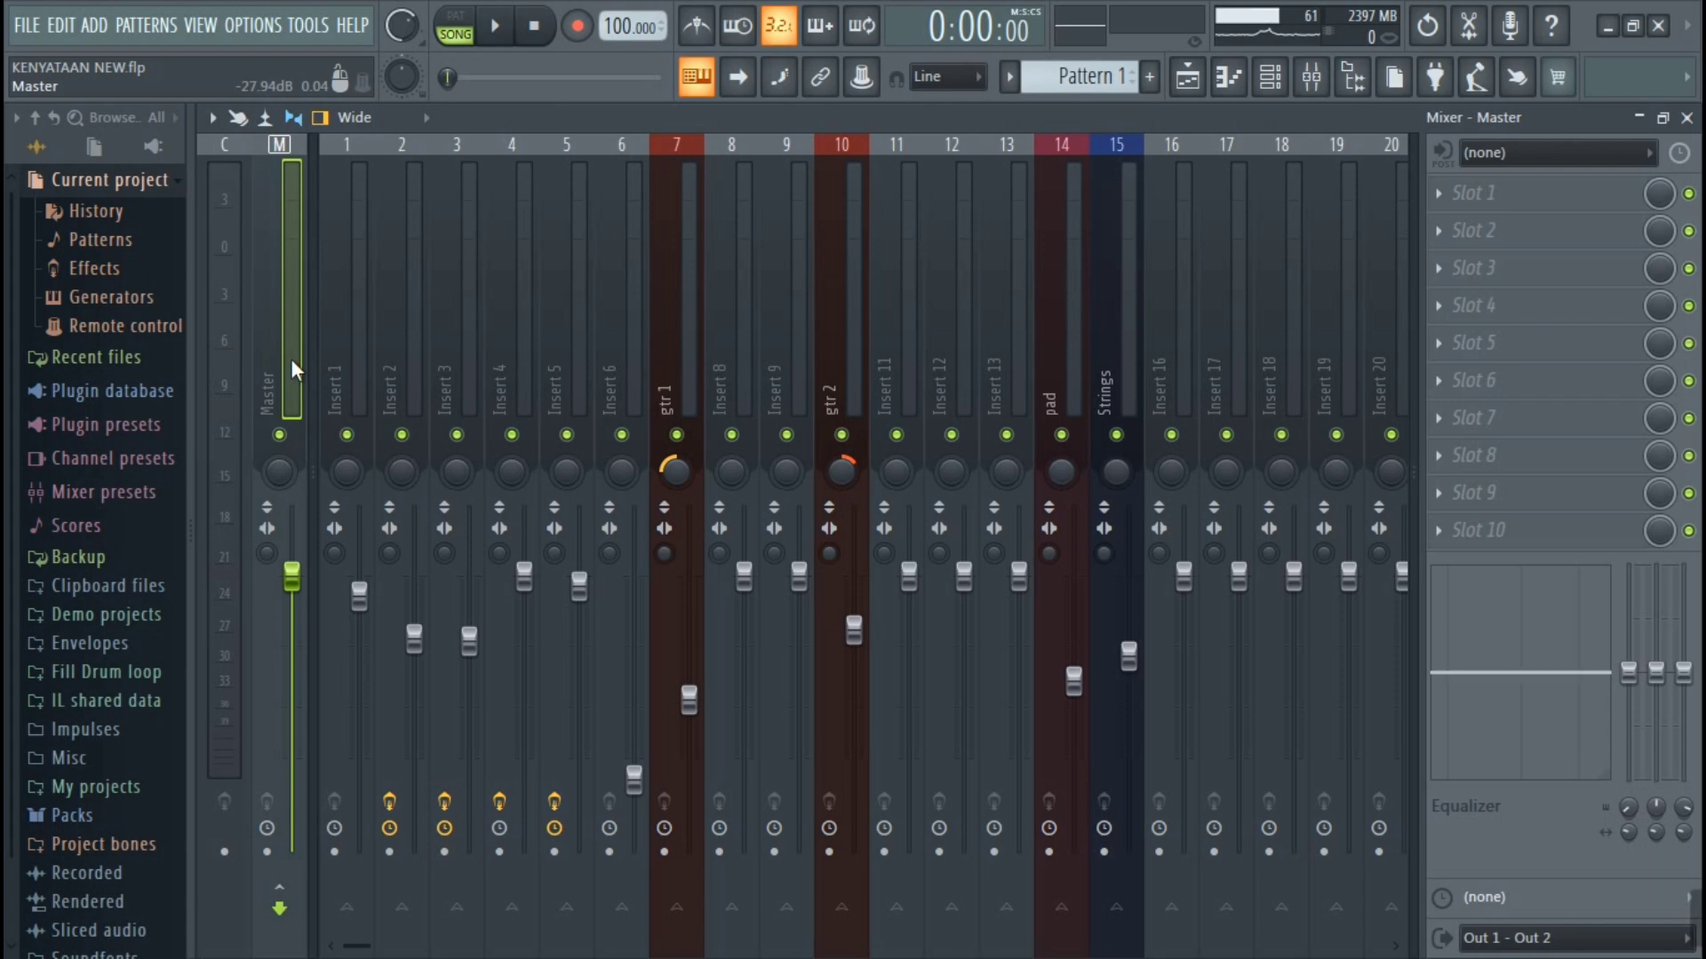
- Load Maximus into slot 1 of the Master track and apply its Clear master RMS preset
click(1550, 197)
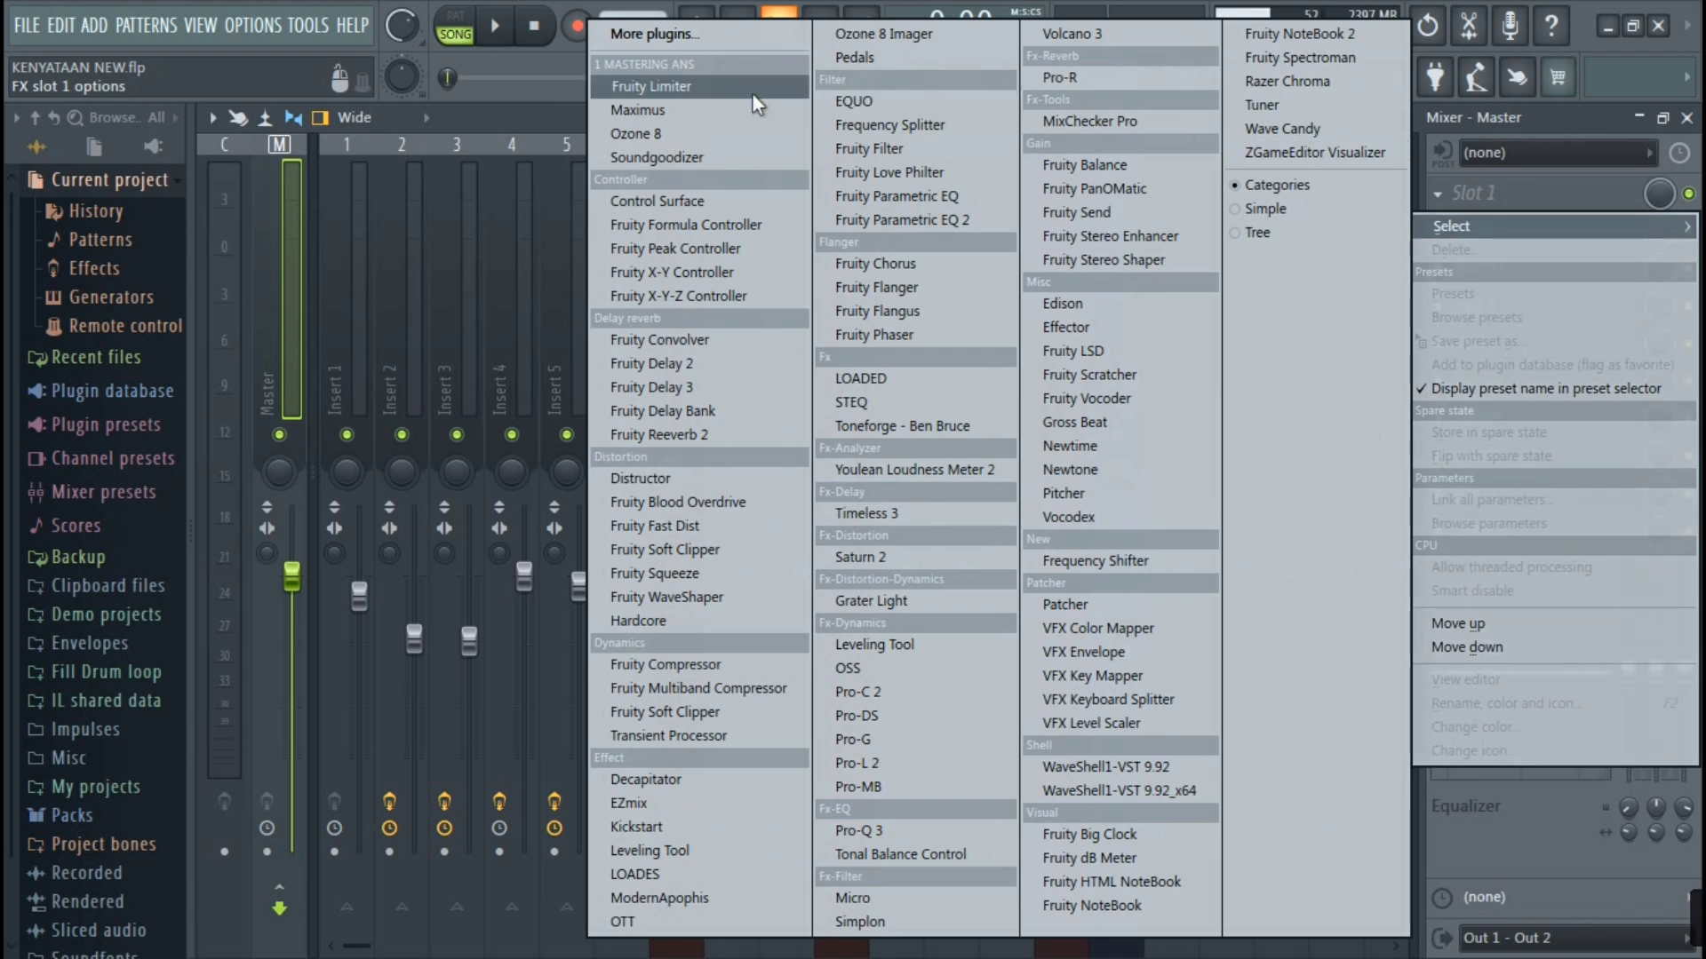
click(637, 109)
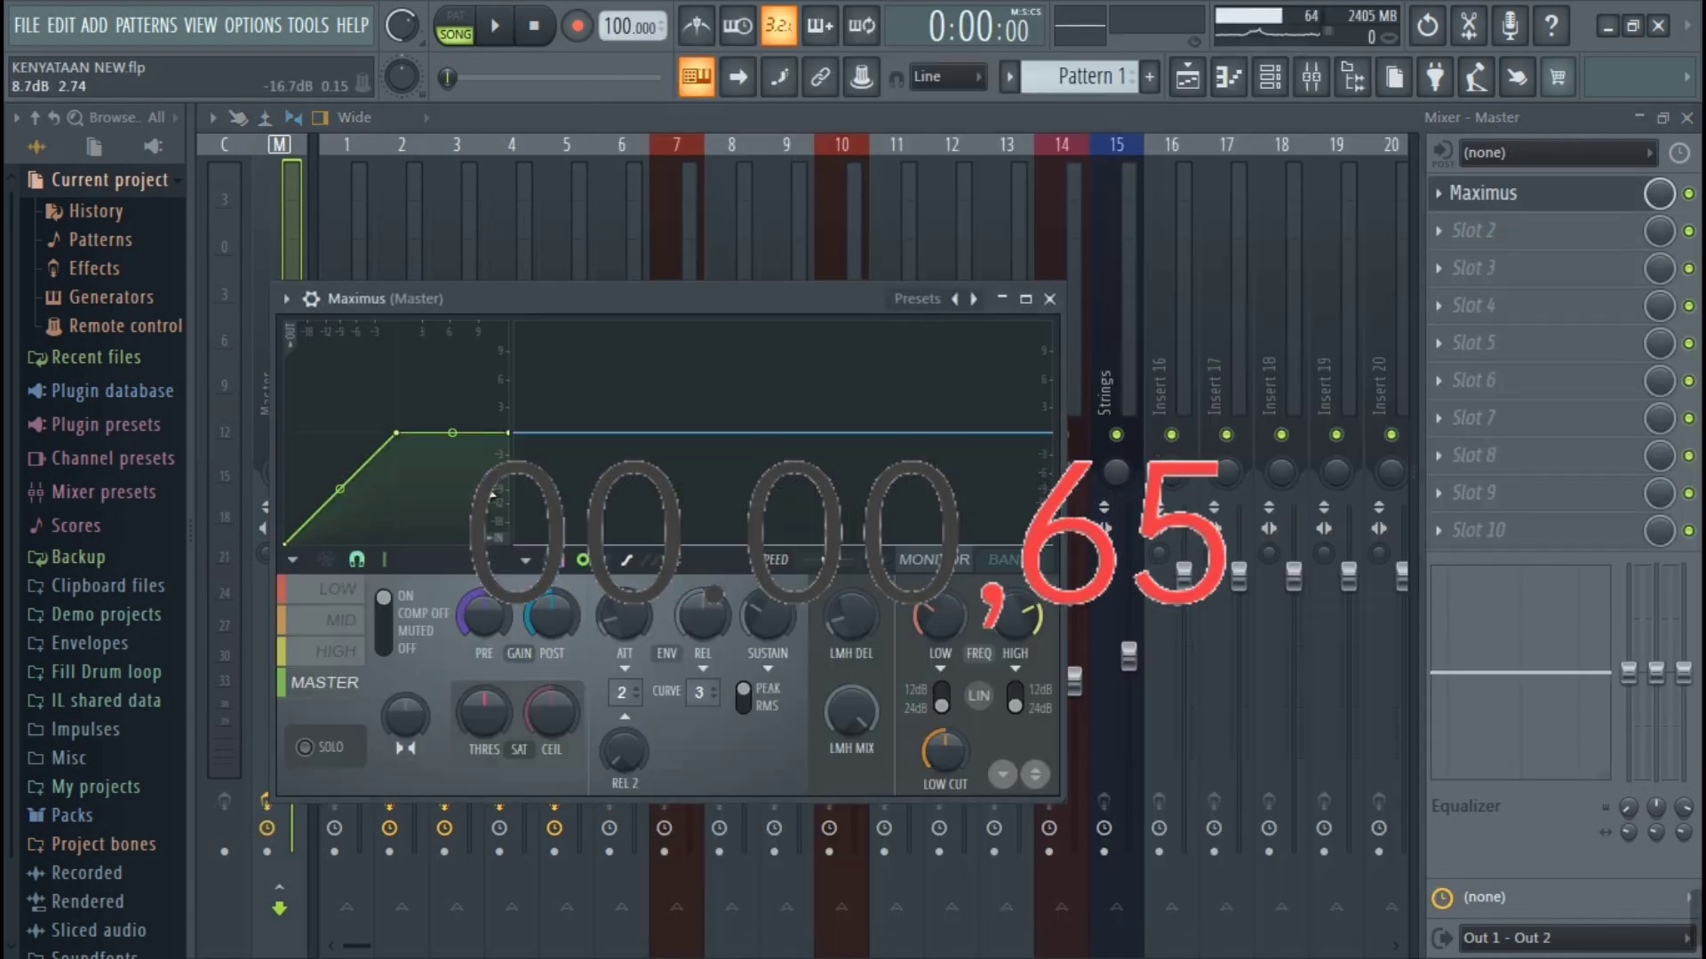
right_click(974, 298)
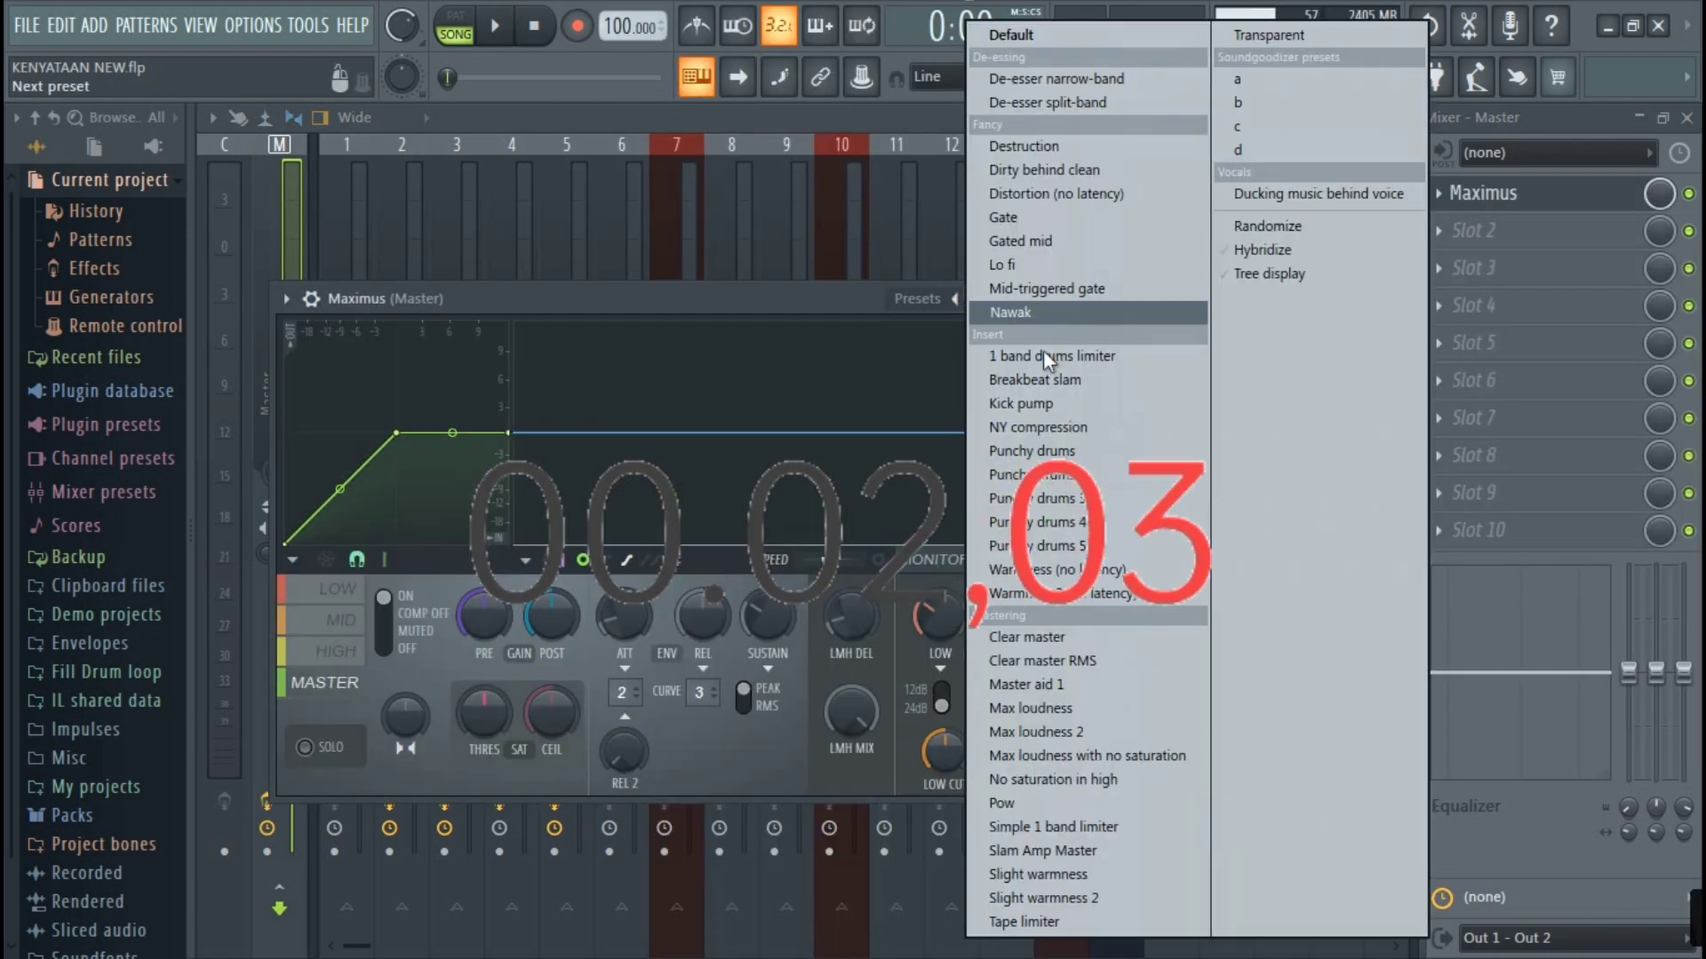
click(1053, 661)
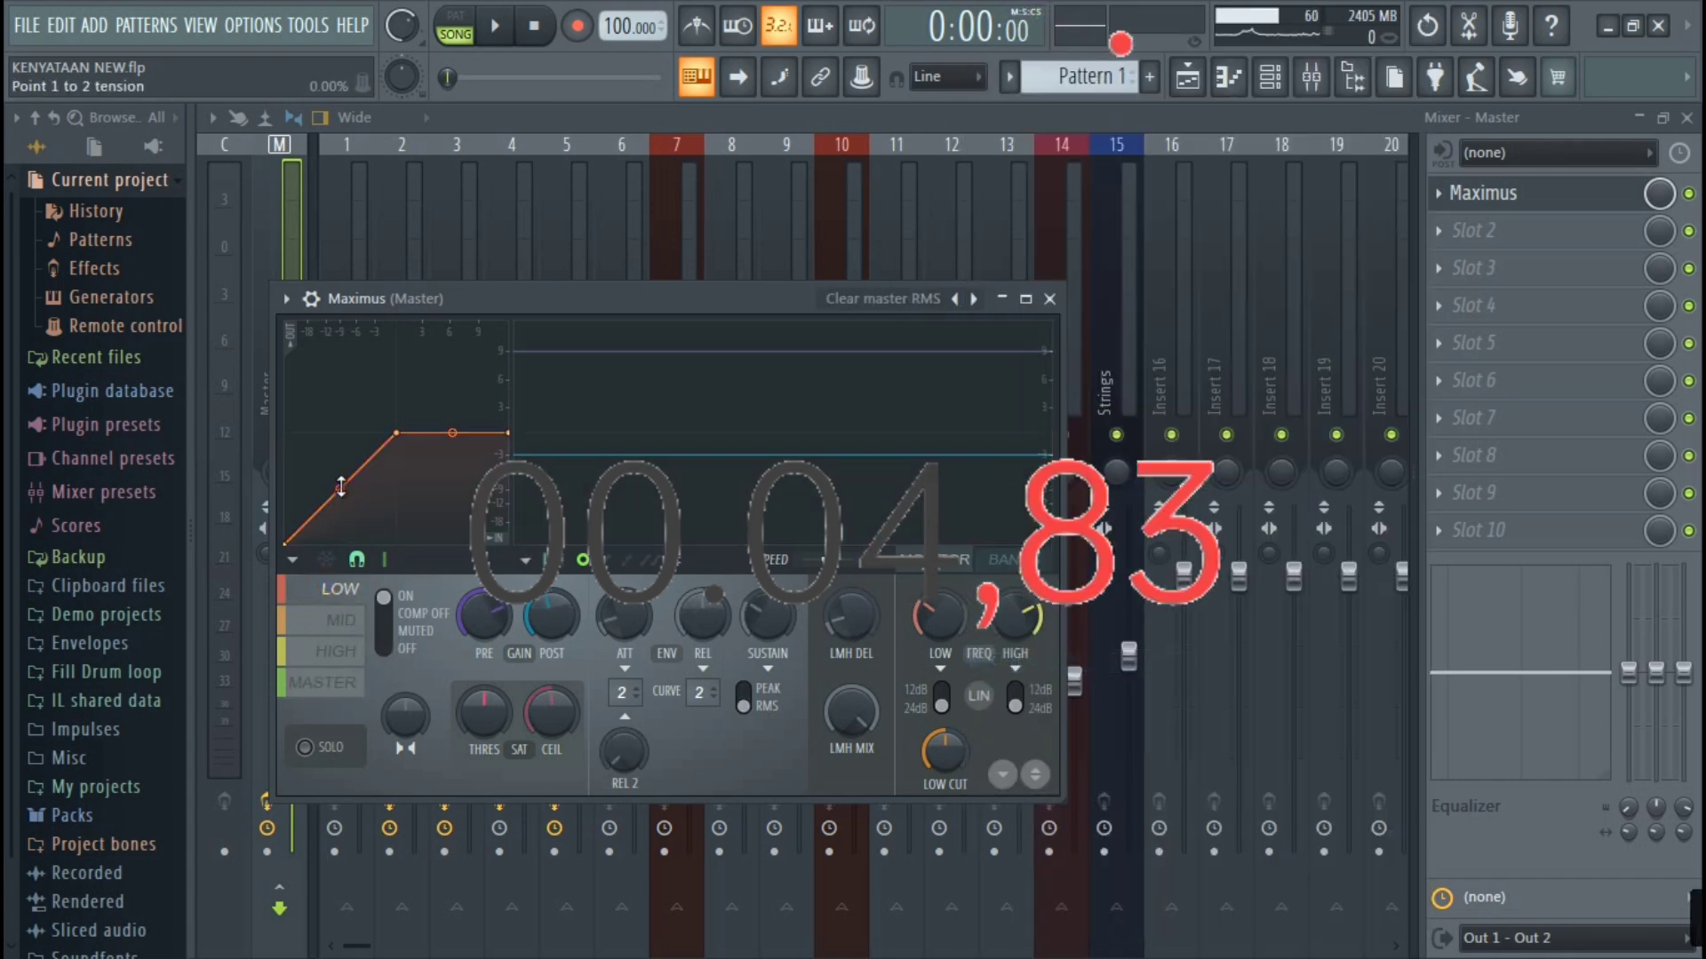
- Bend the compression curves of Maximus's Low, Mid and High bands slightly upward and enable band solo
click(334, 619)
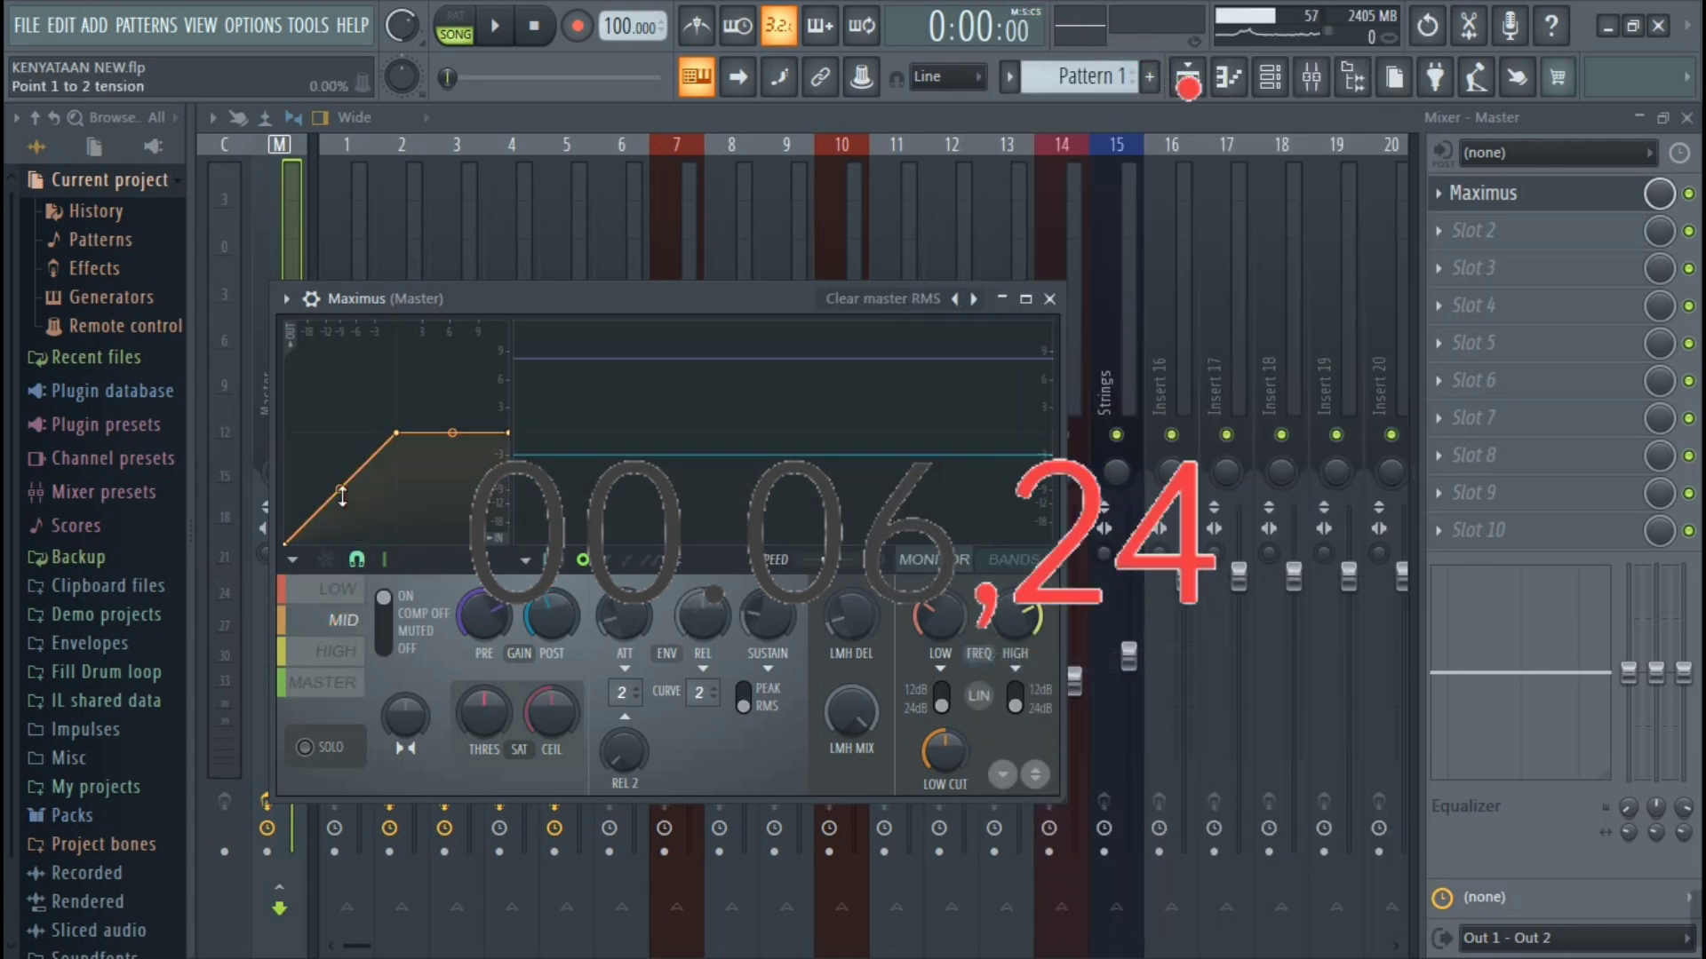
click(332, 650)
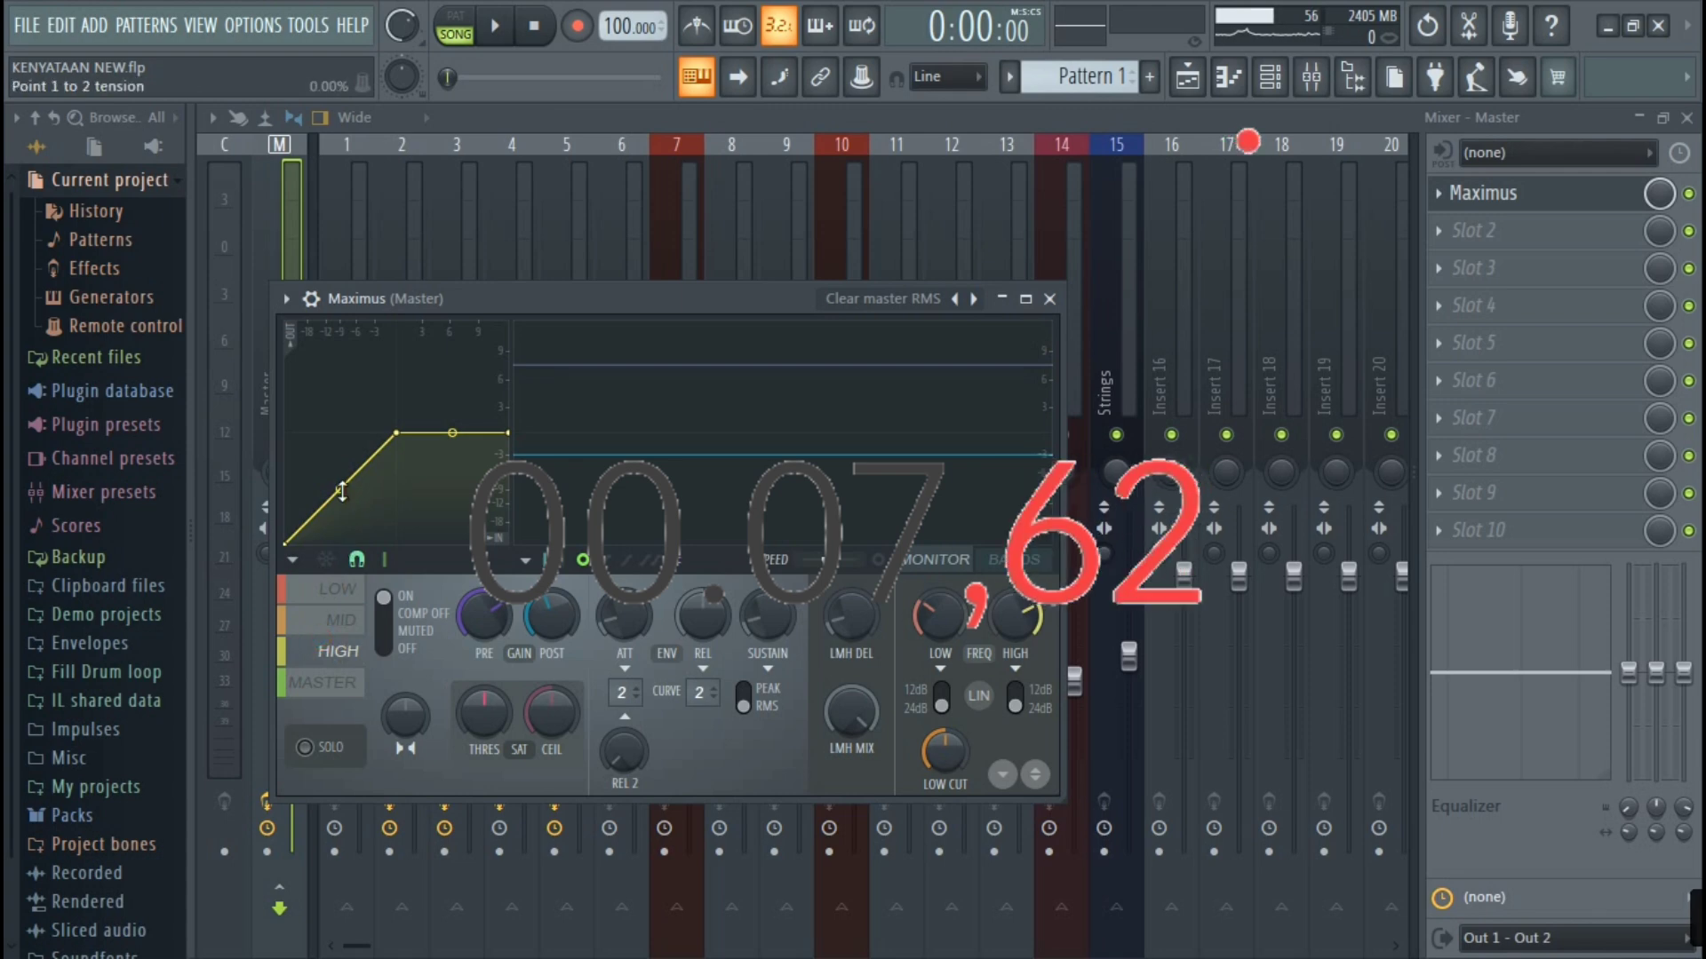
click(305, 748)
- During playback, set Maximus's pre gain to 8.8 dB on the Mid band and 5.8 dB on the High band
key(space)
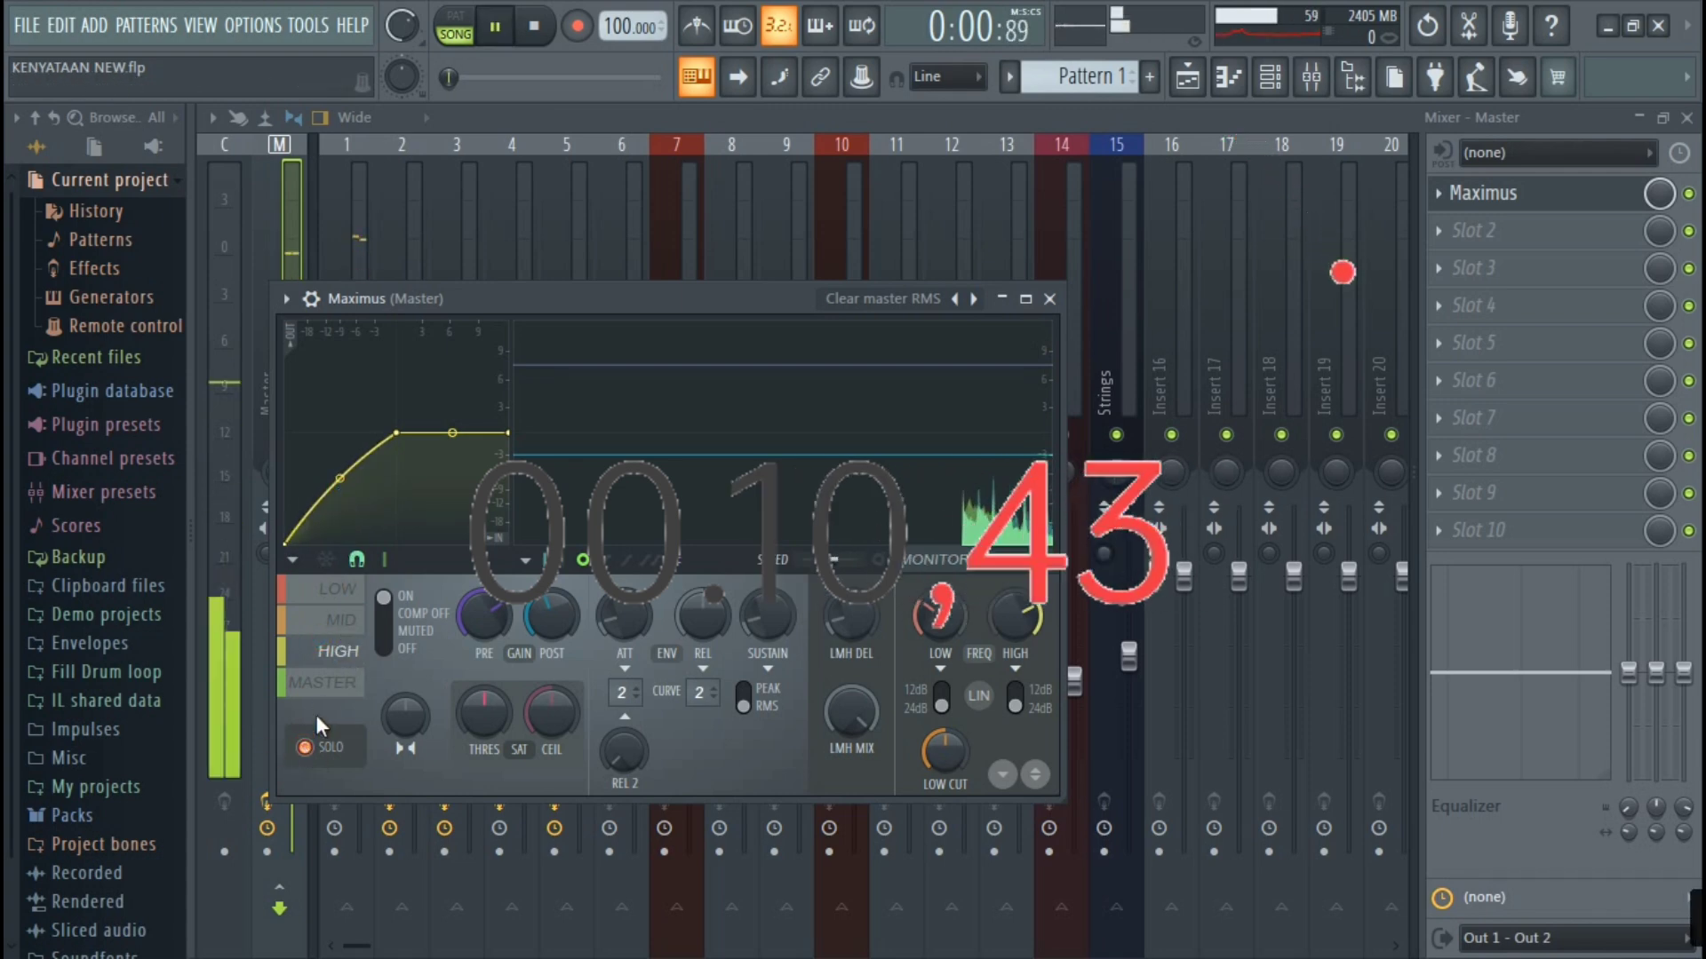
click(325, 604)
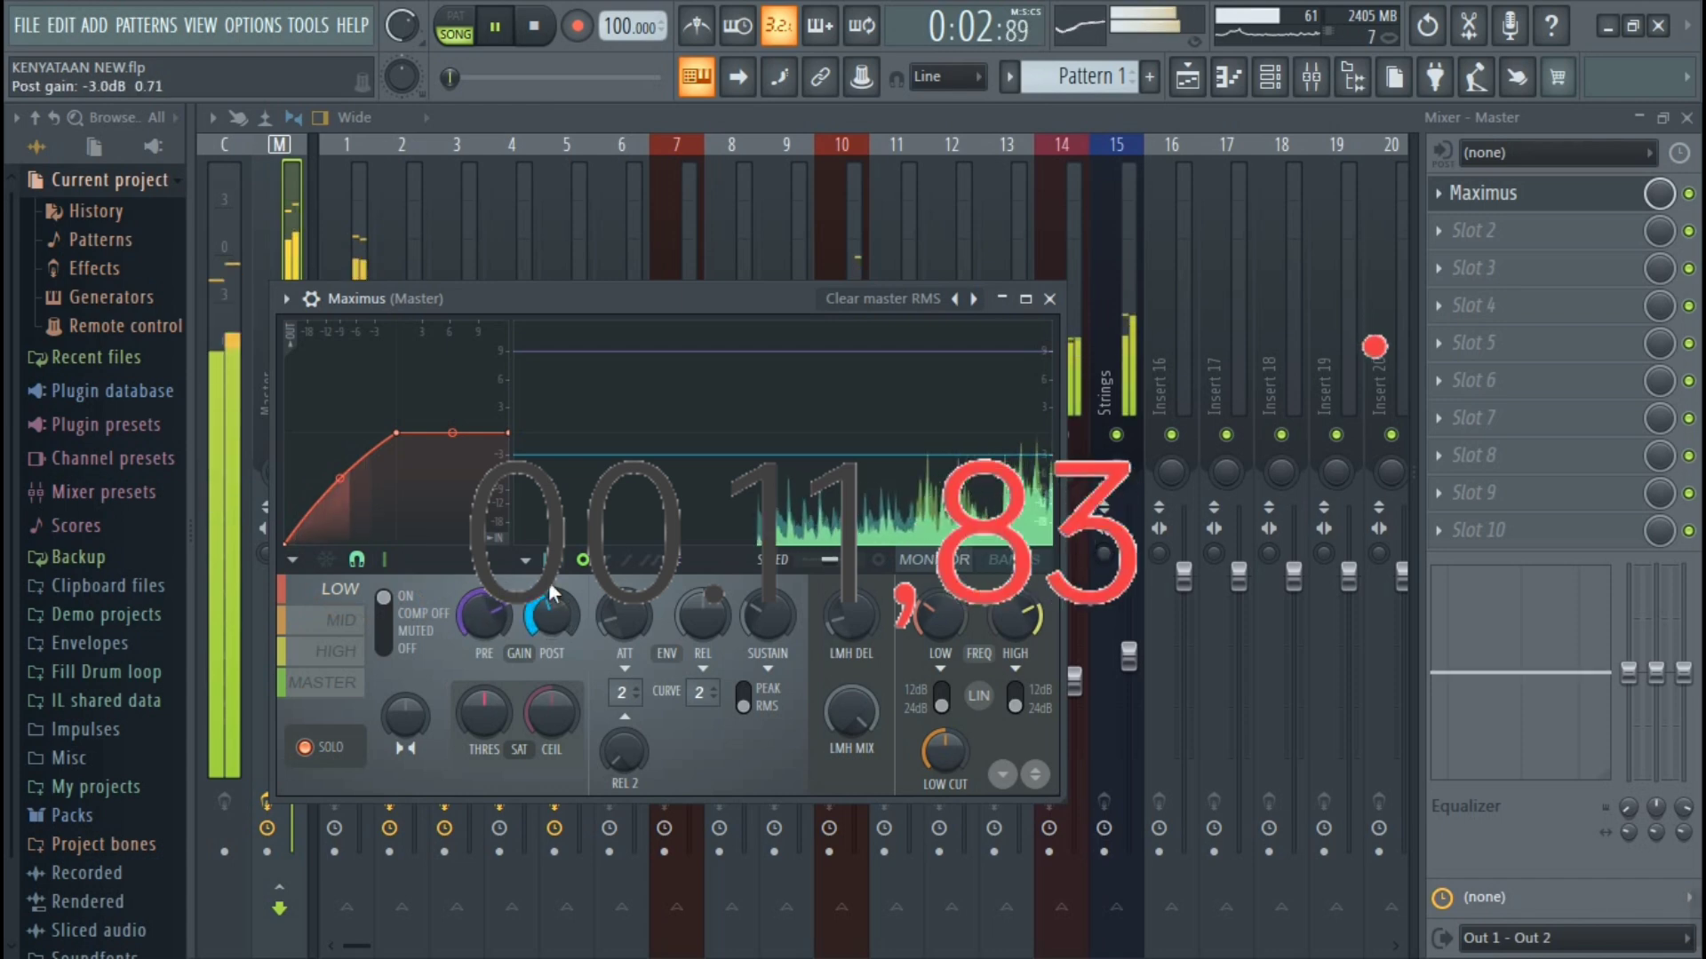
click(323, 620)
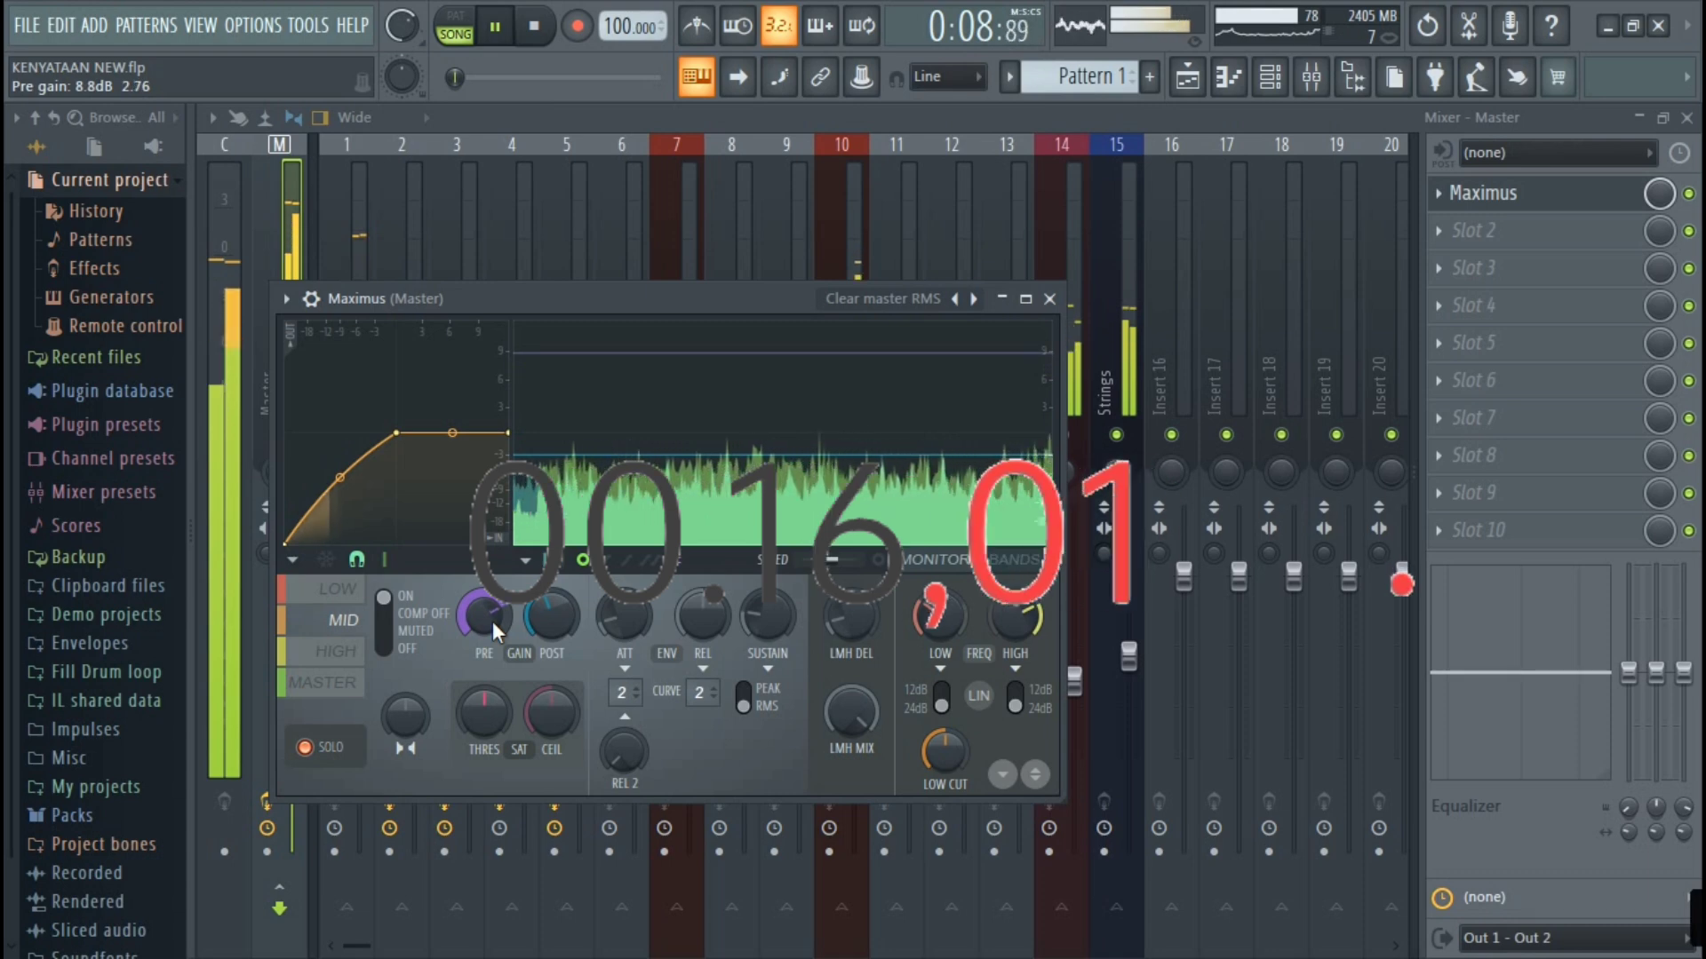
click(320, 654)
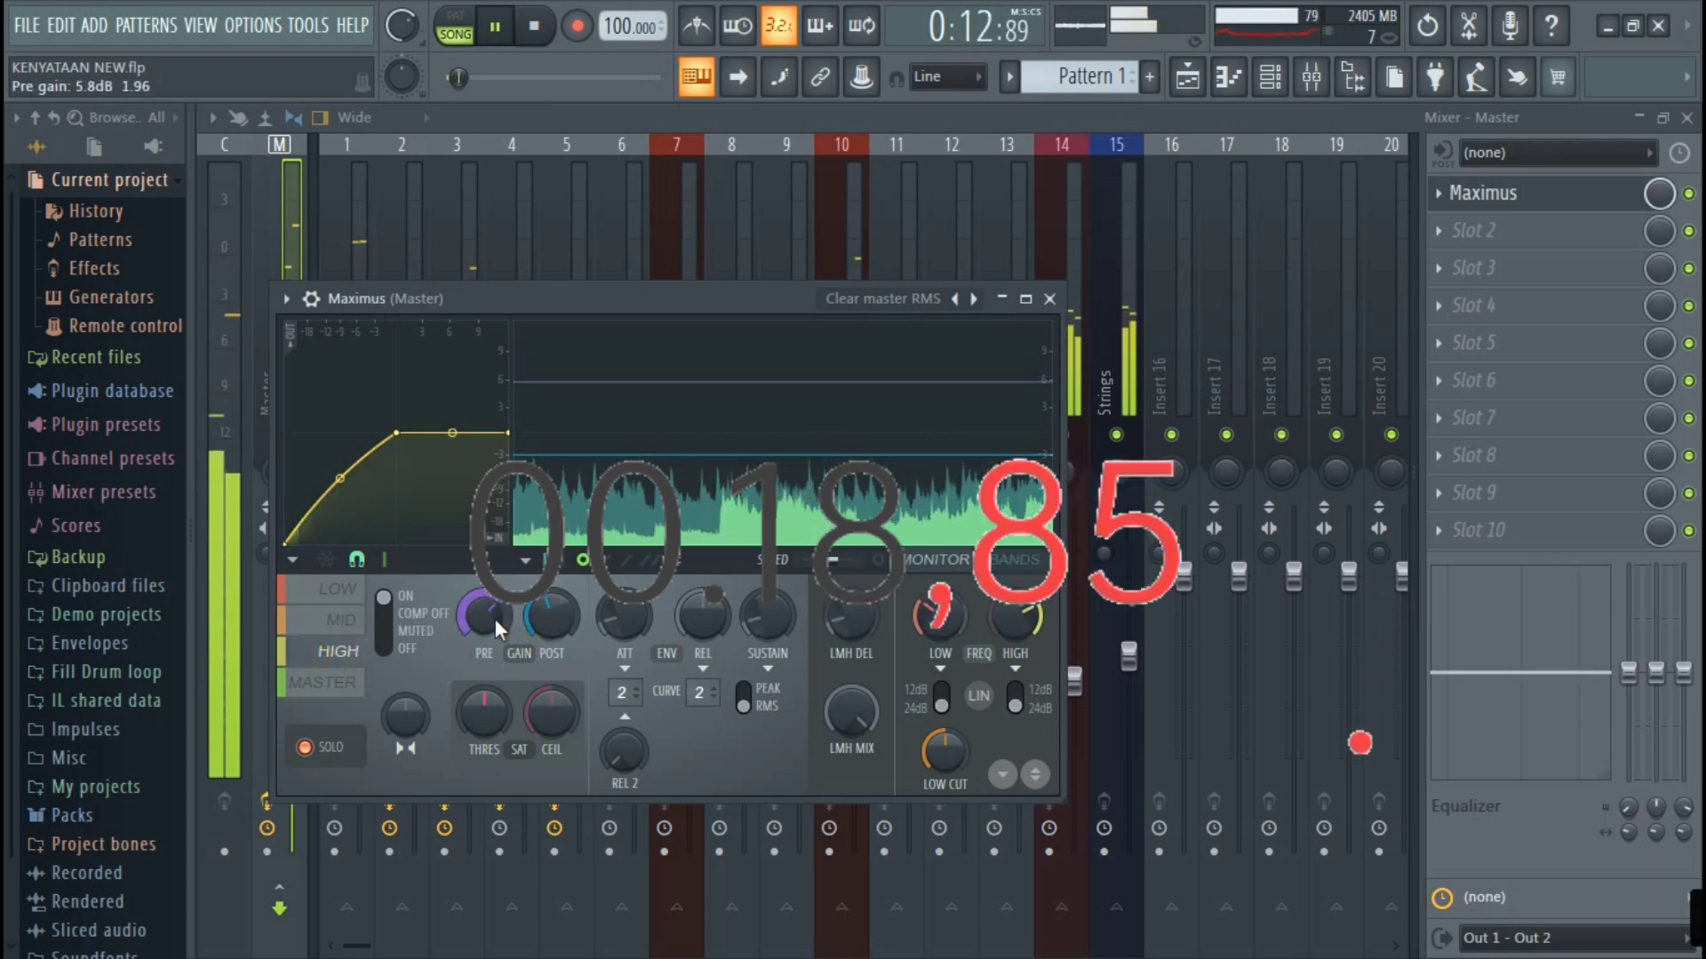
click(1050, 300)
key(space)
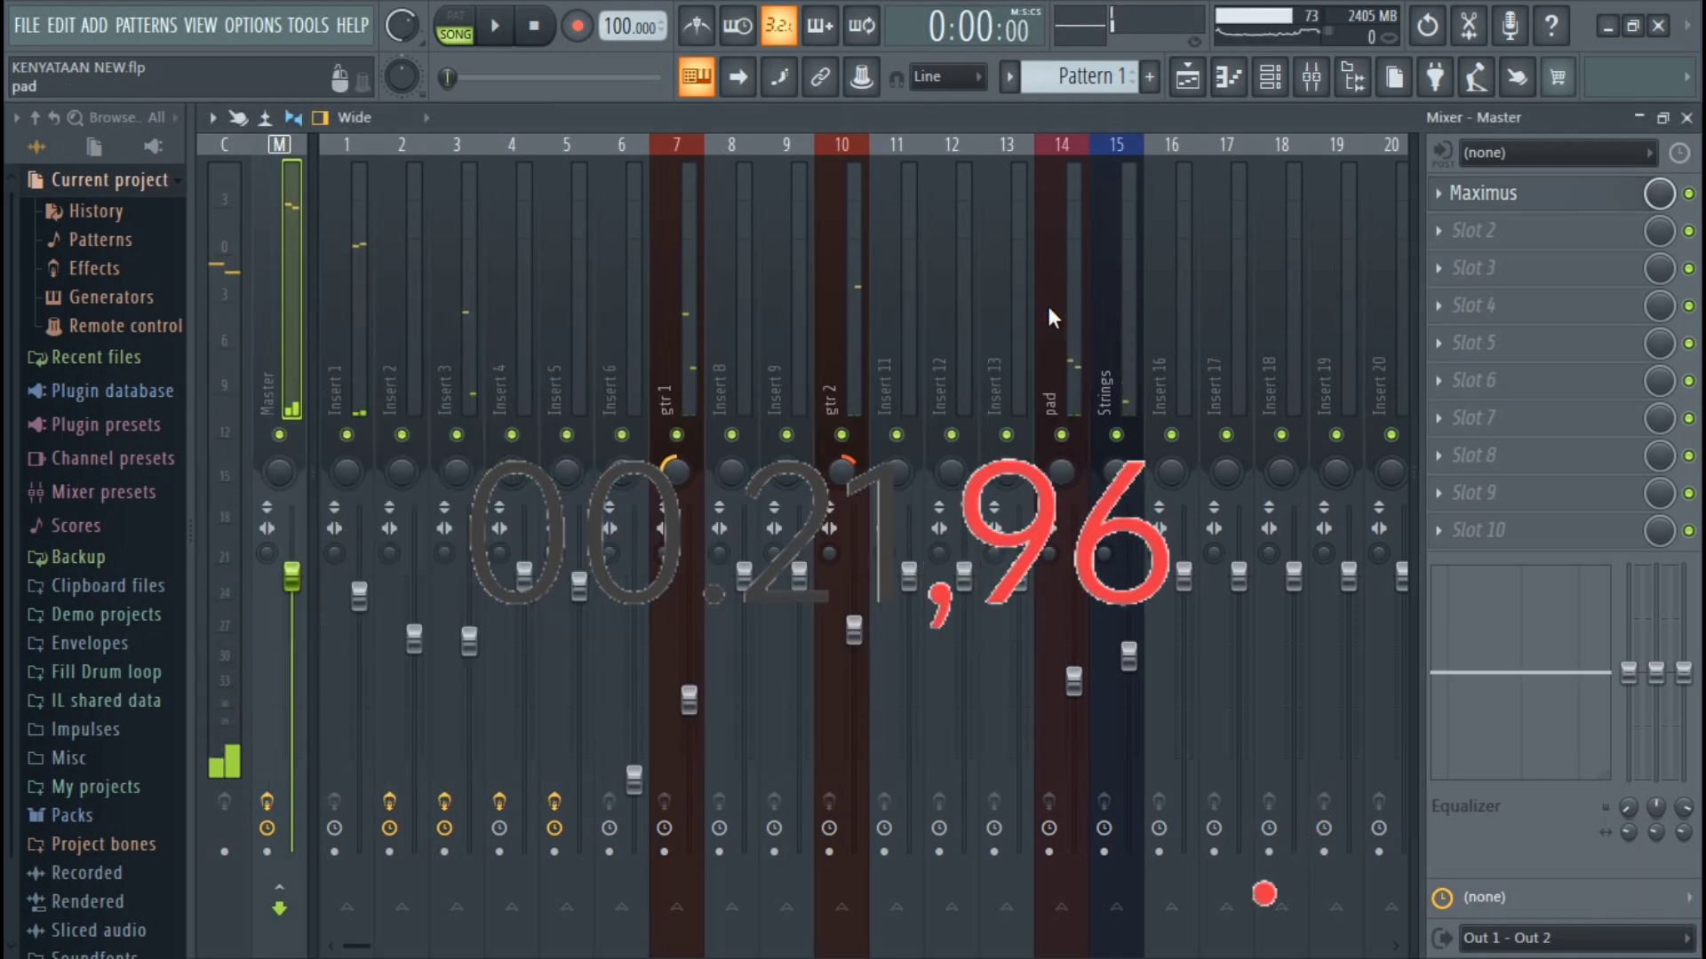
- Play the song again and toggle the Master track's effects to compare the mix with and without Maximus
key(space)
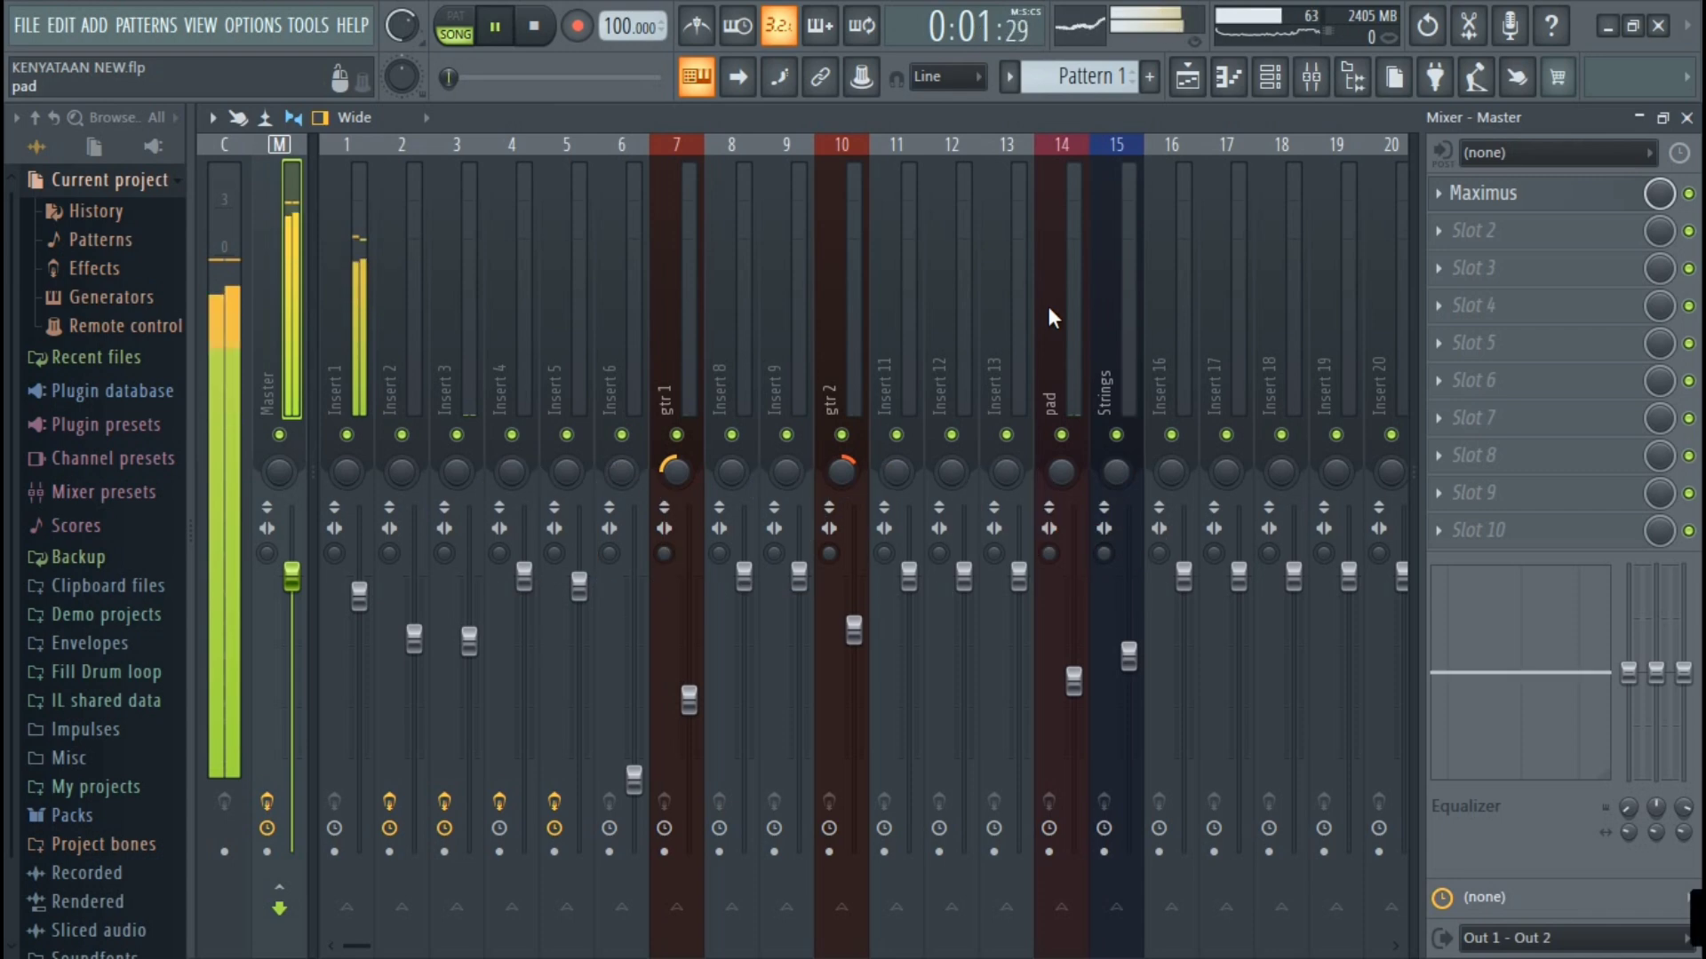
click(275, 799)
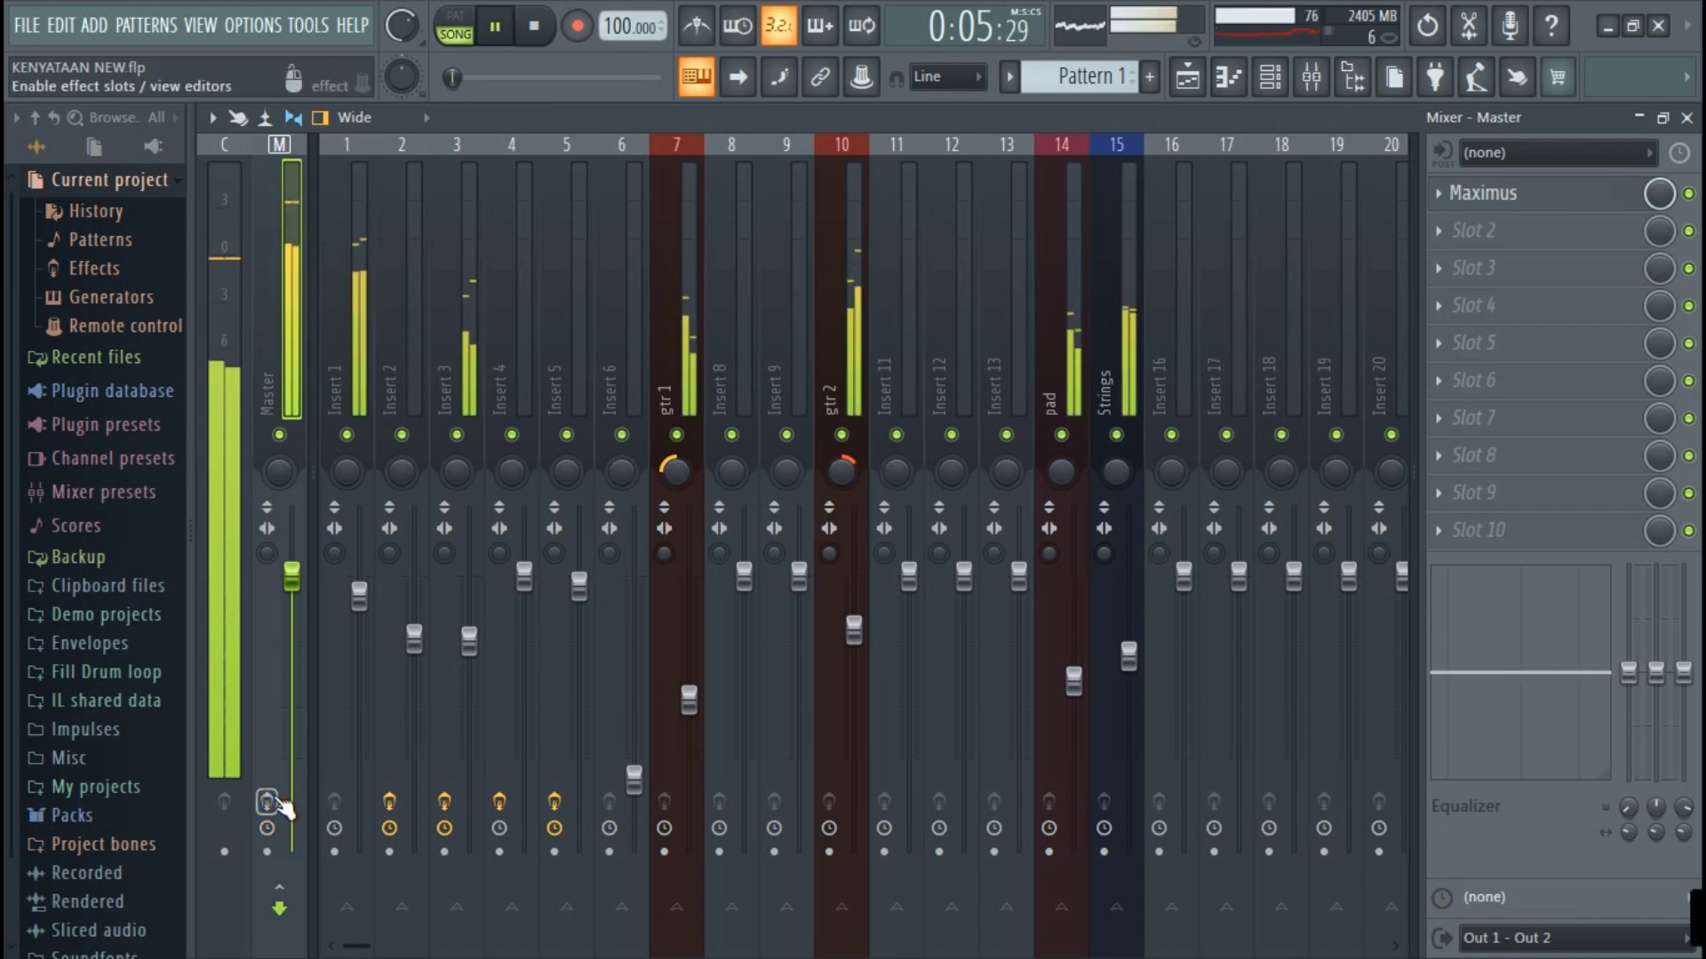
click(276, 801)
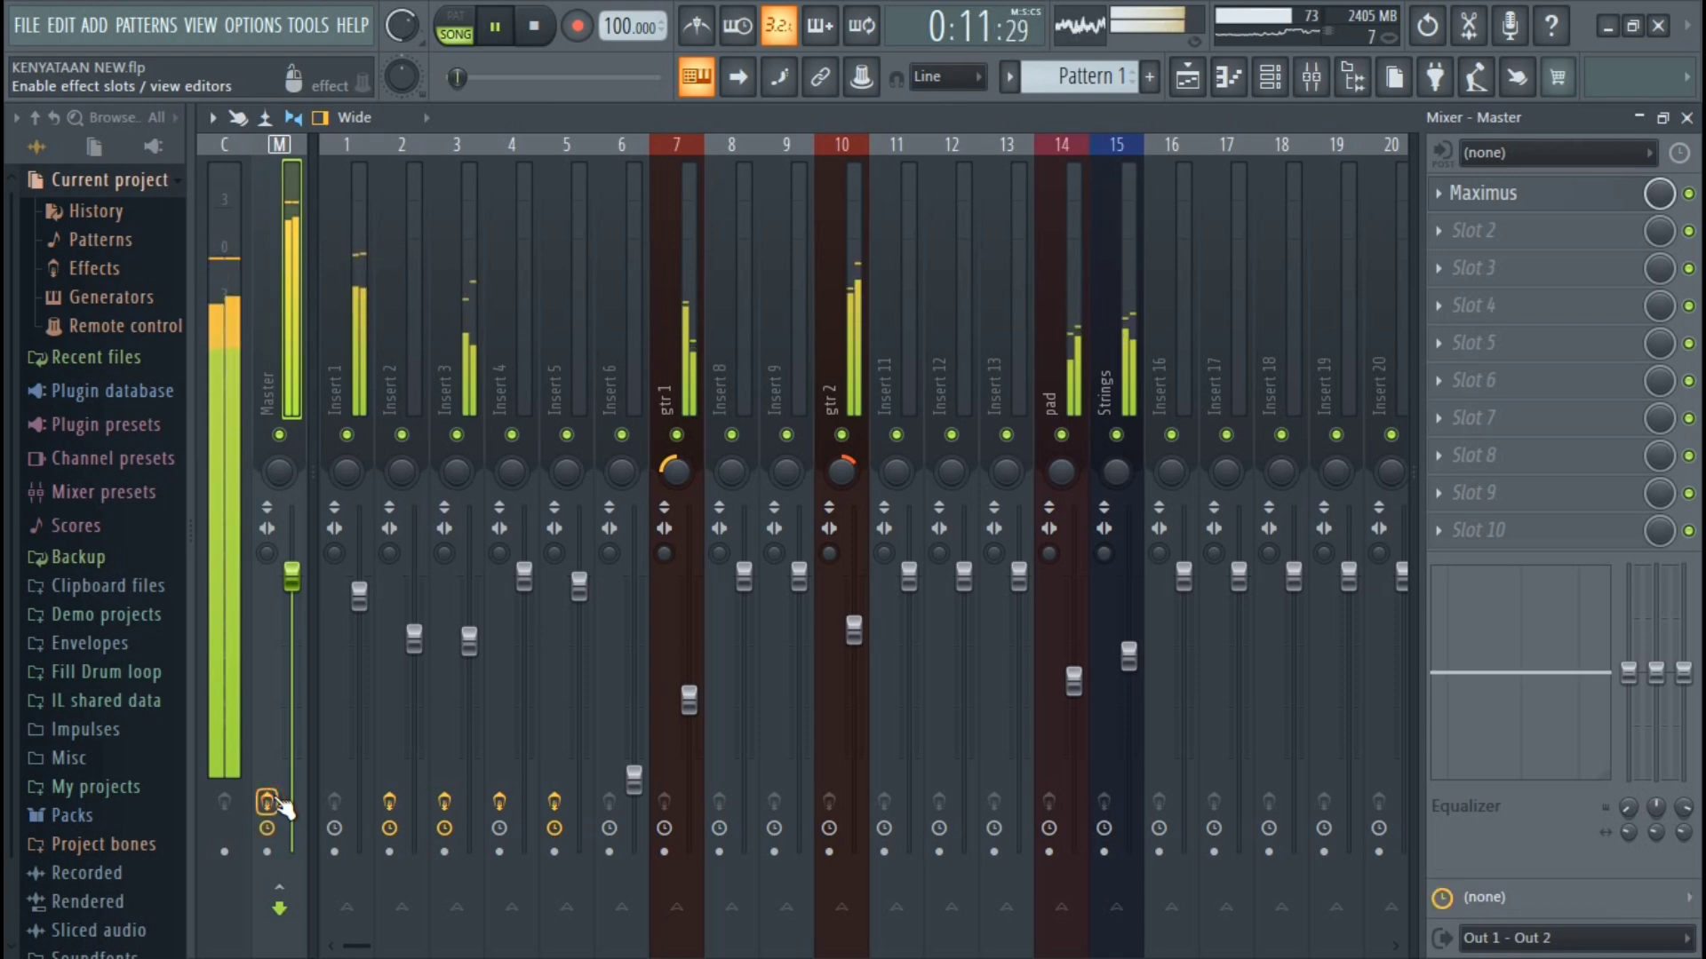
click(267, 801)
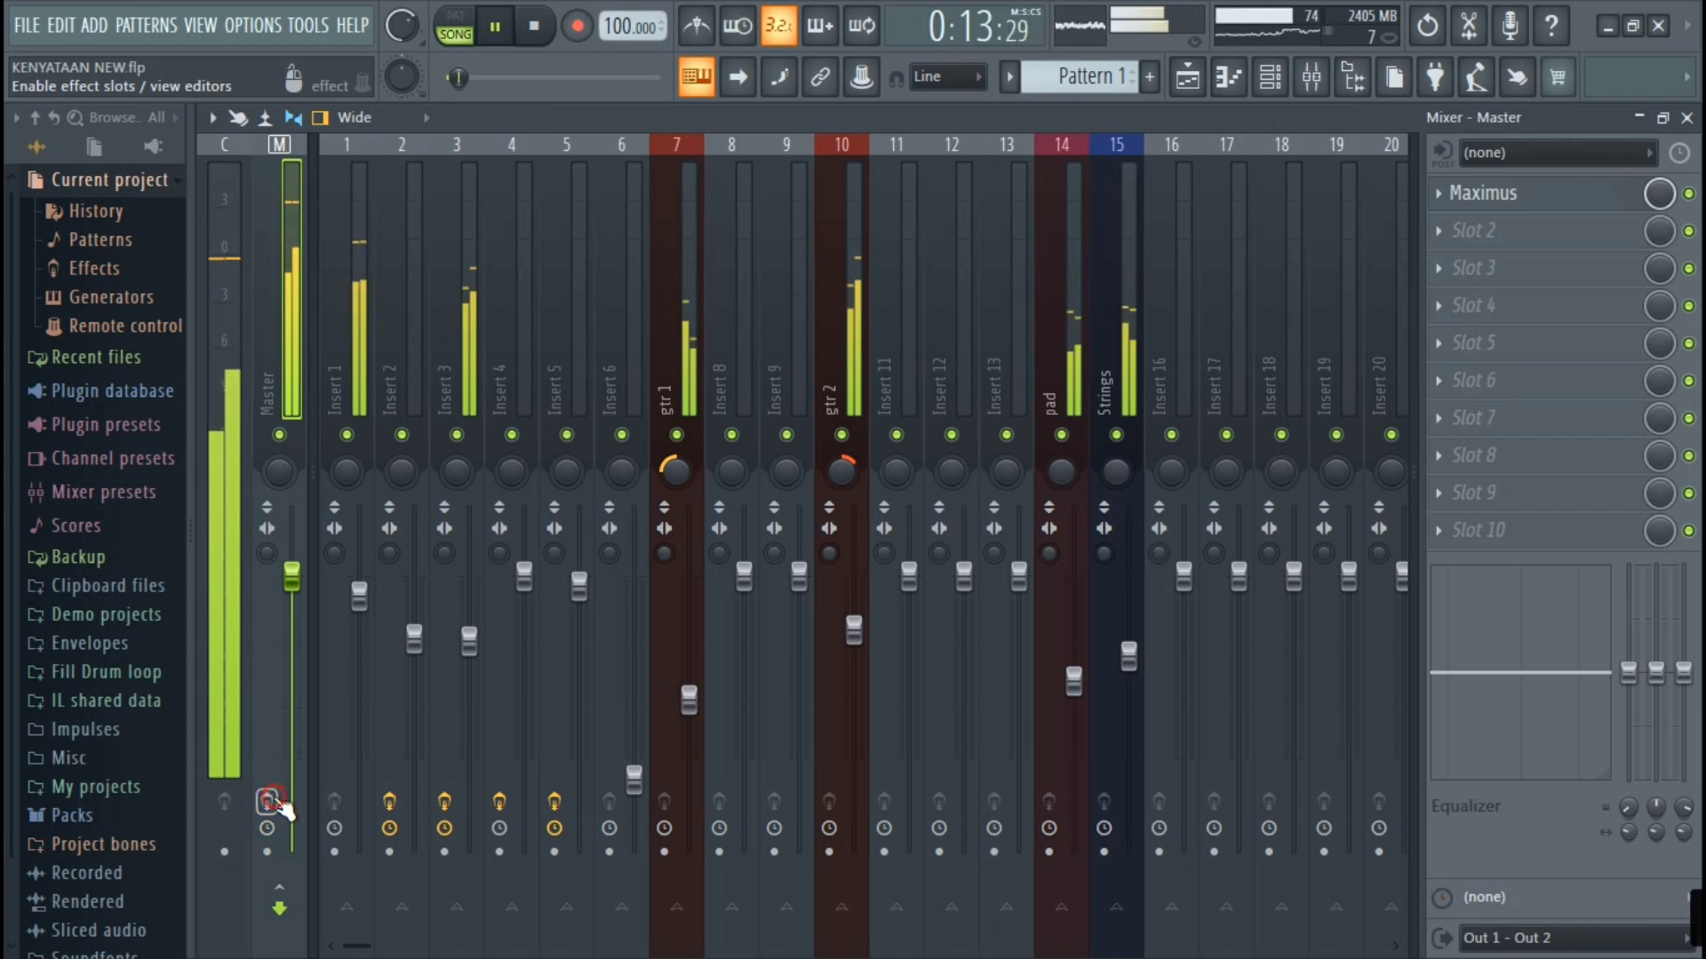
key(space)
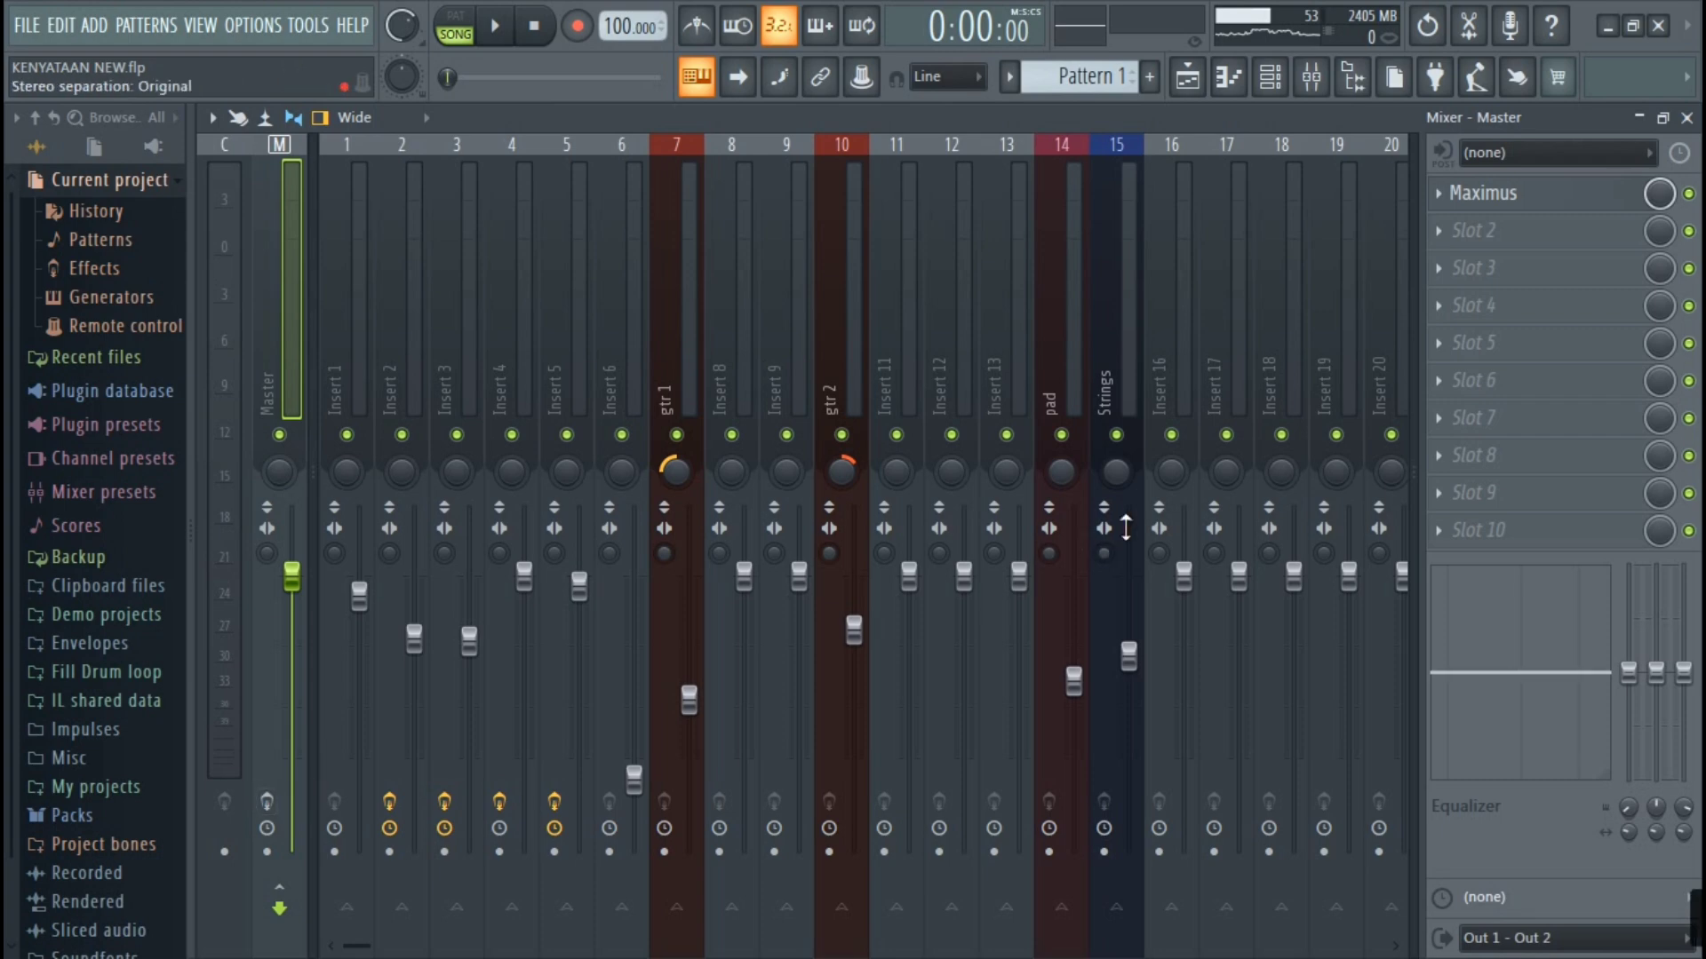
- Add Soundgoodizer in slot 2 and Fruity Limiter in slot 3 of the Master track, with the track's effects enabled
click(1462, 232)
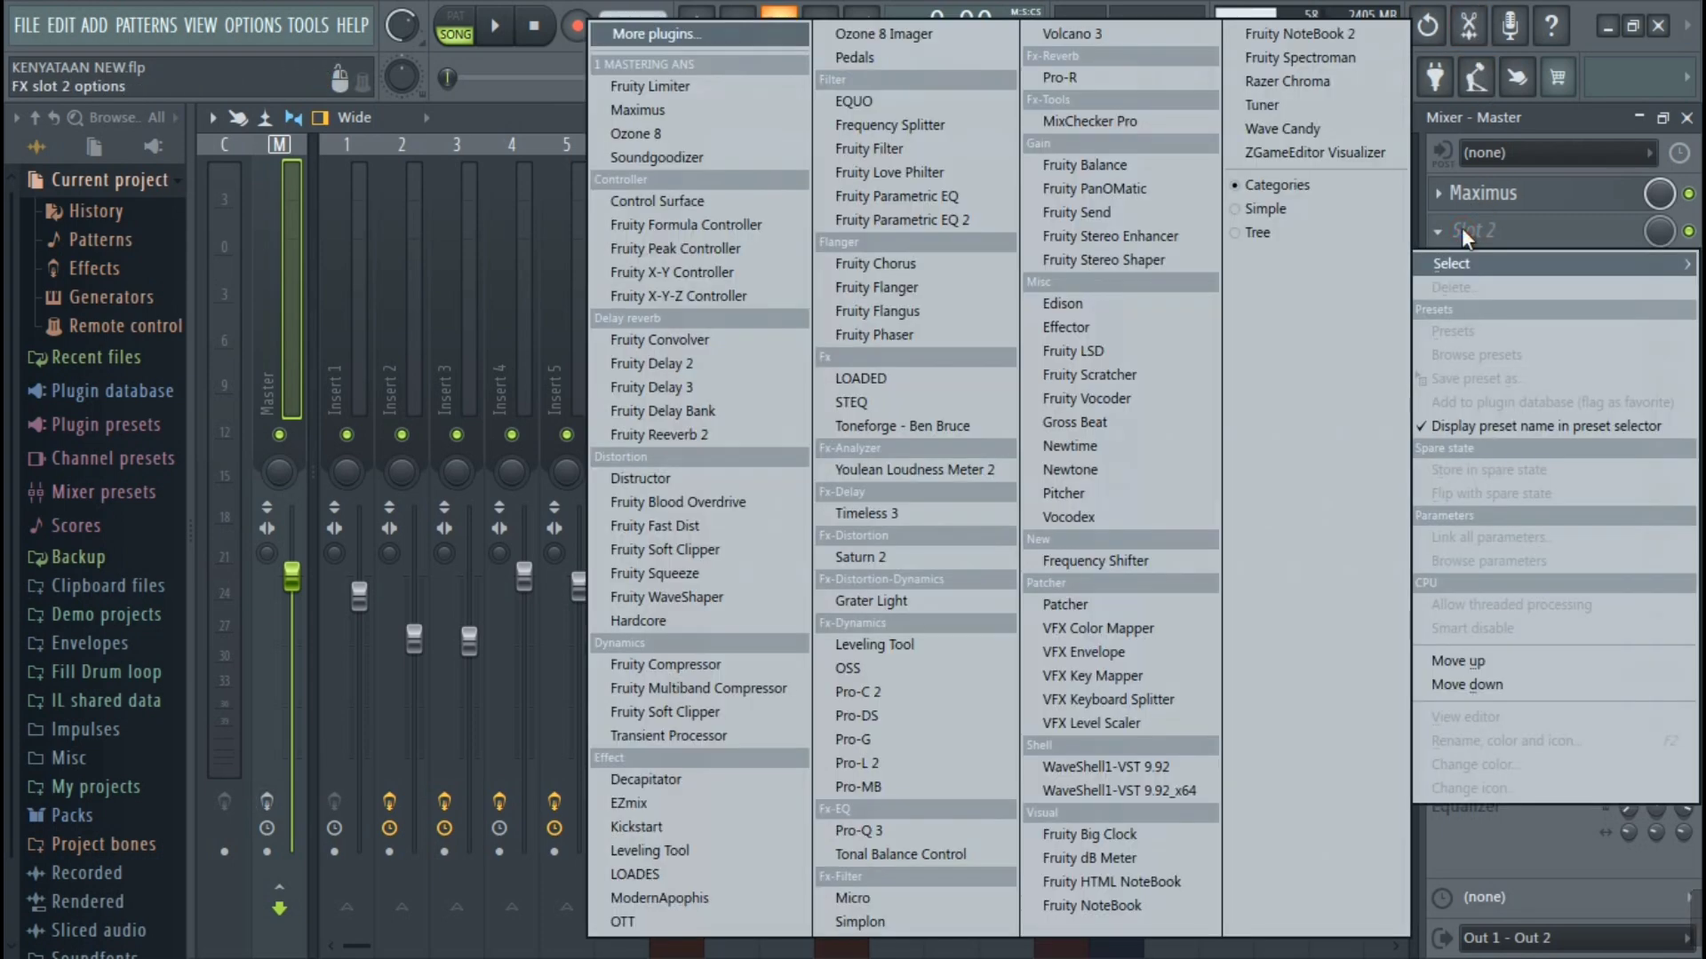
click(656, 157)
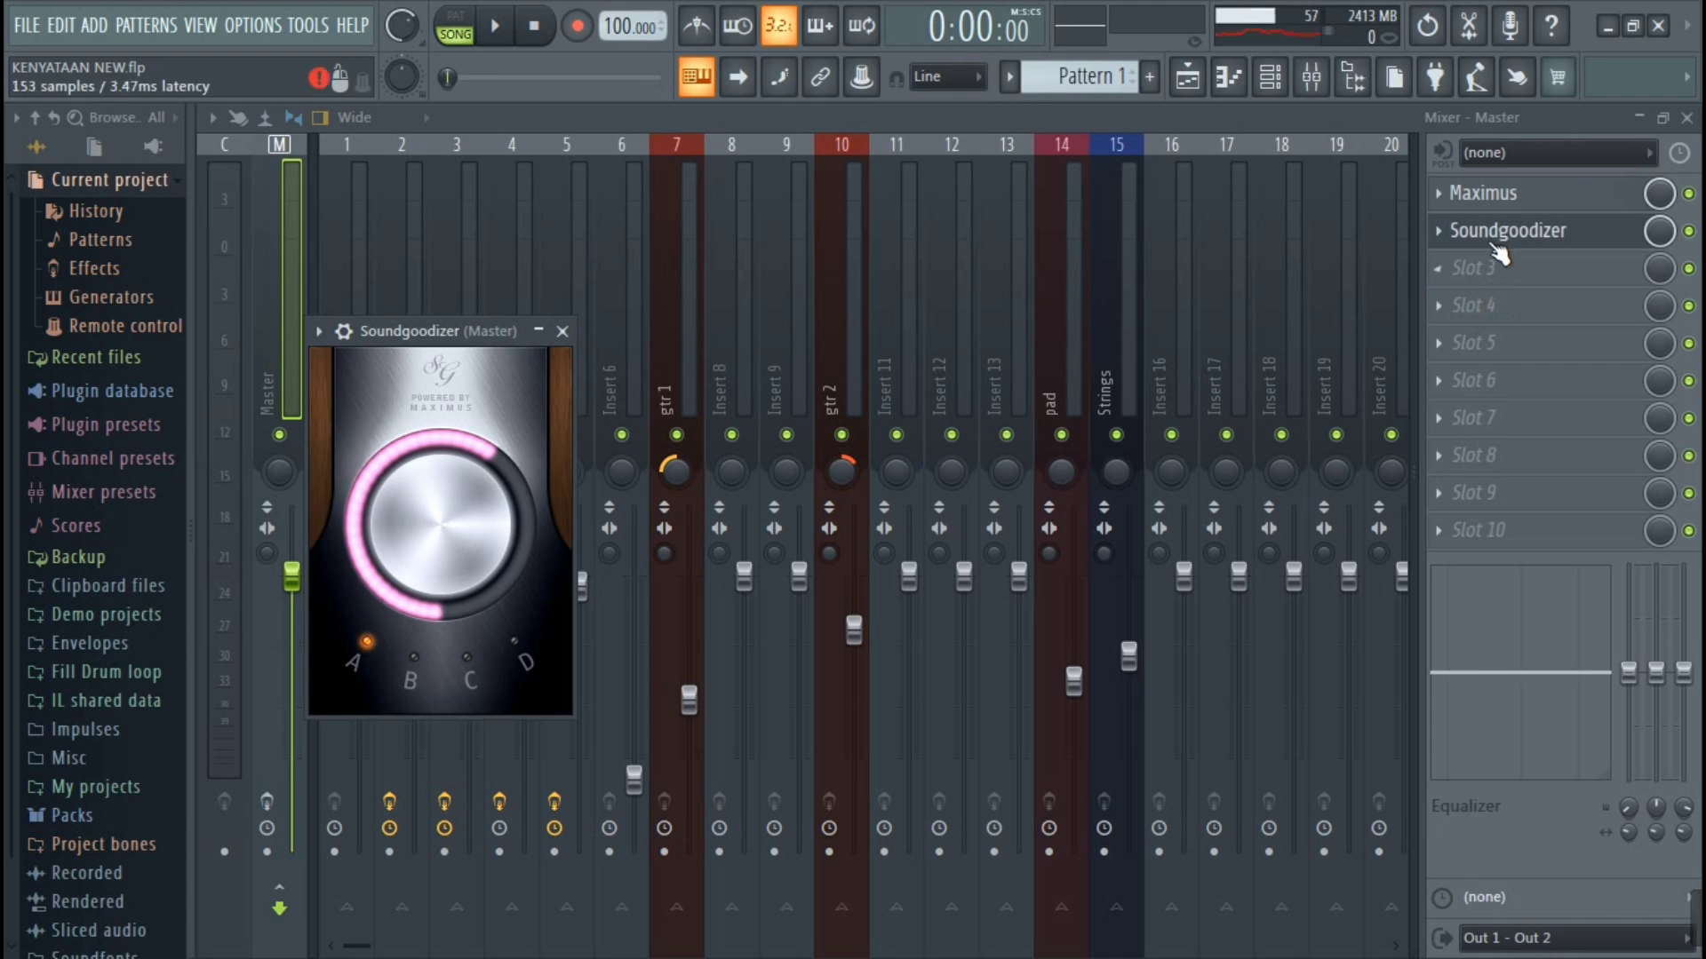
click(1475, 268)
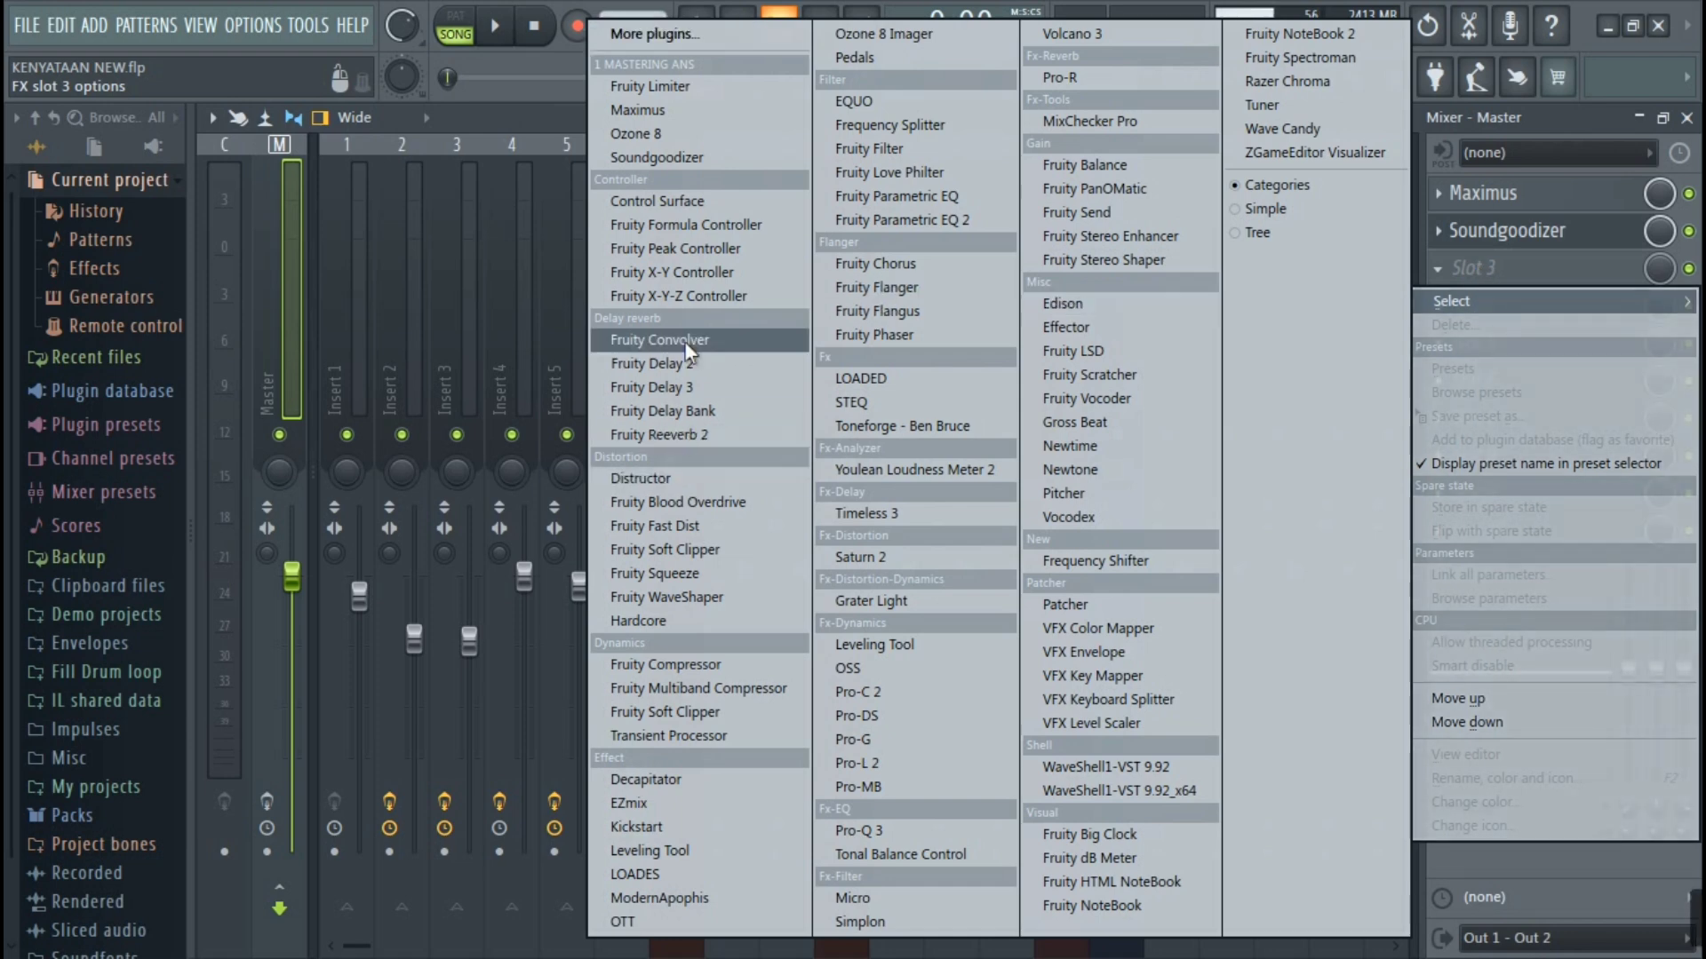
click(743, 89)
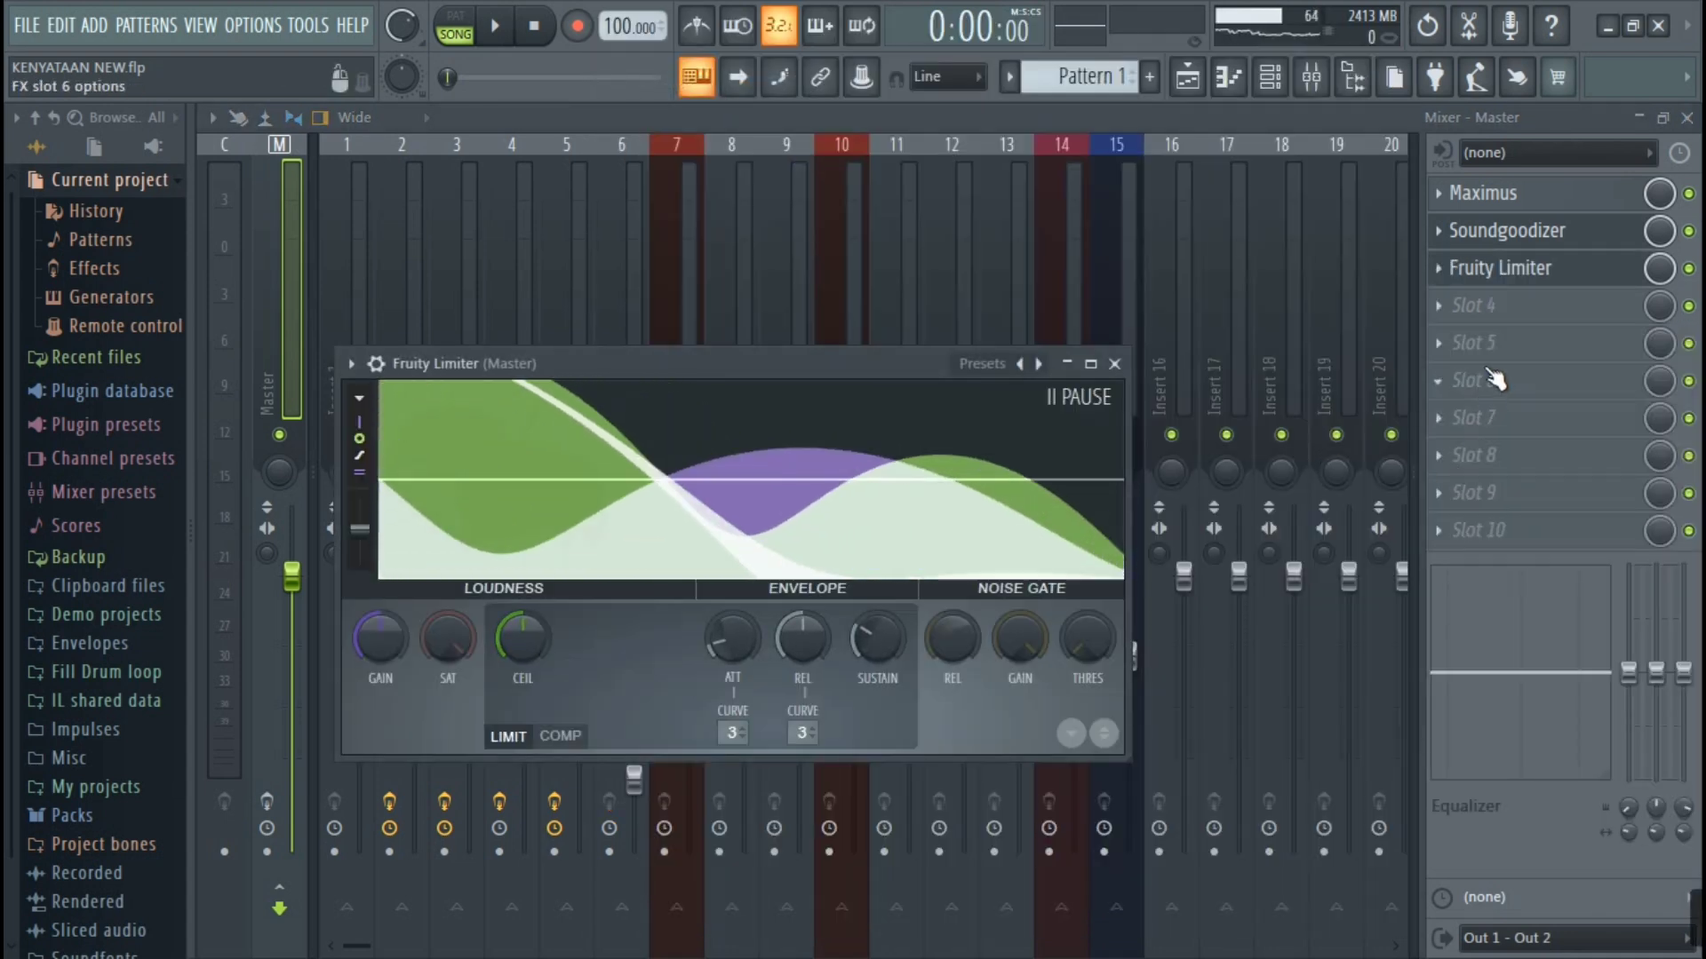
click(266, 802)
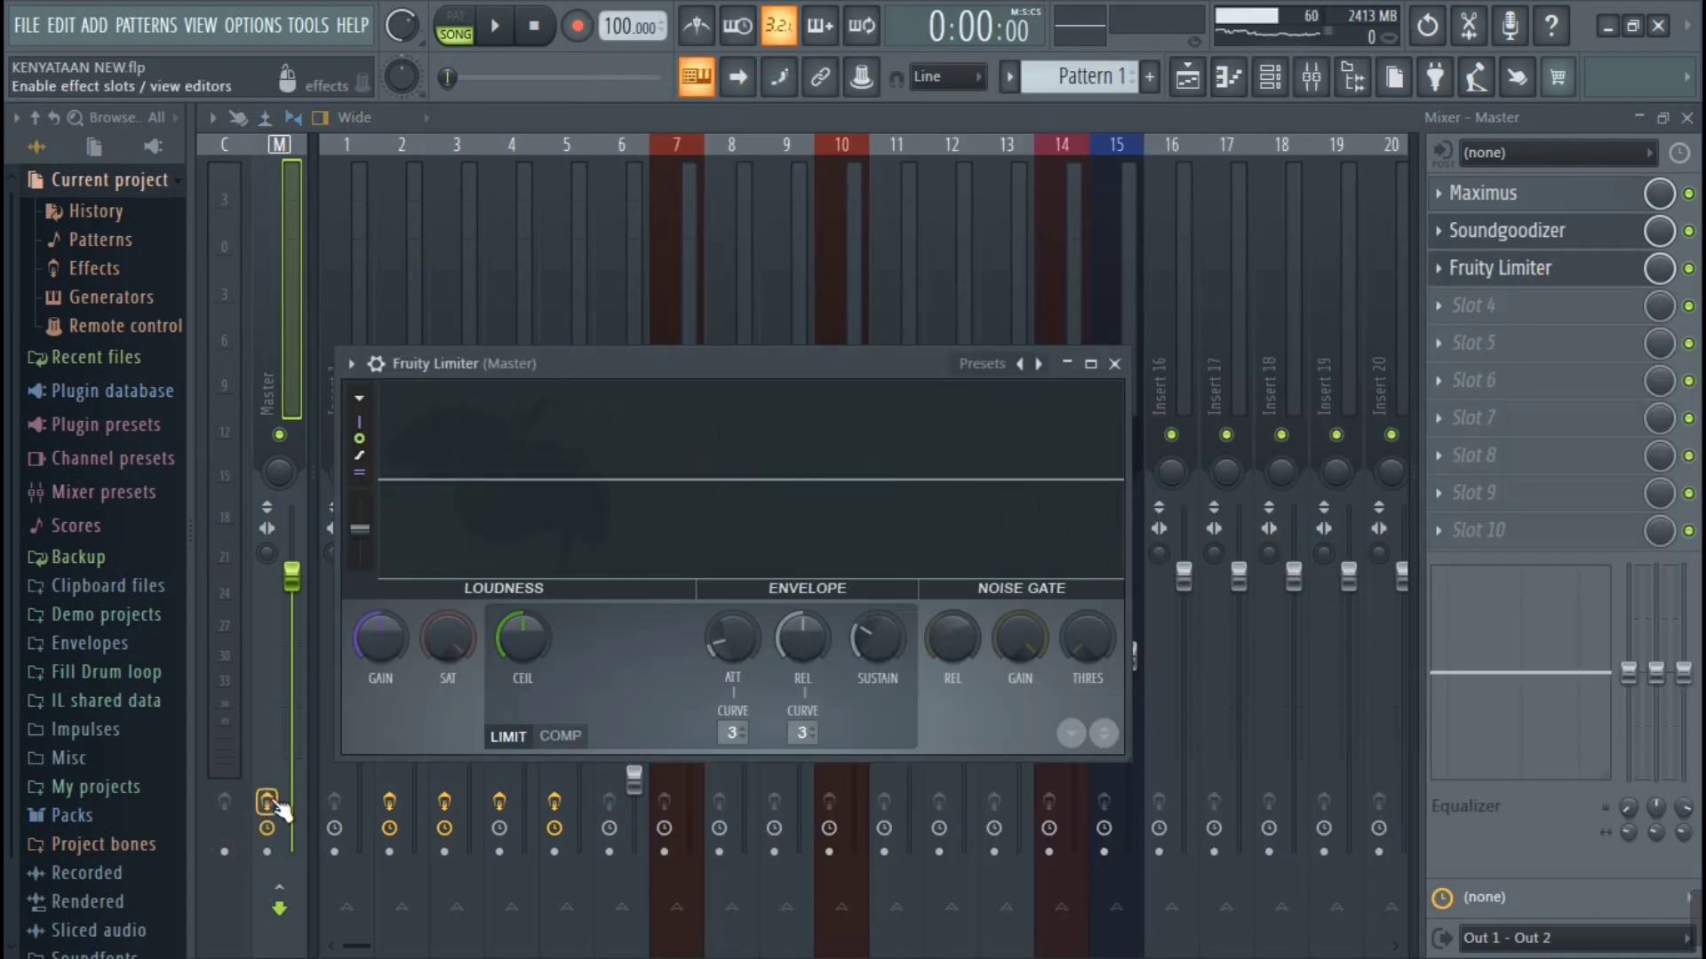
- Set Soundgoodizer to mode A with a slightly higher amount and bypass the Fruity Limiter in slot 3
click(1545, 270)
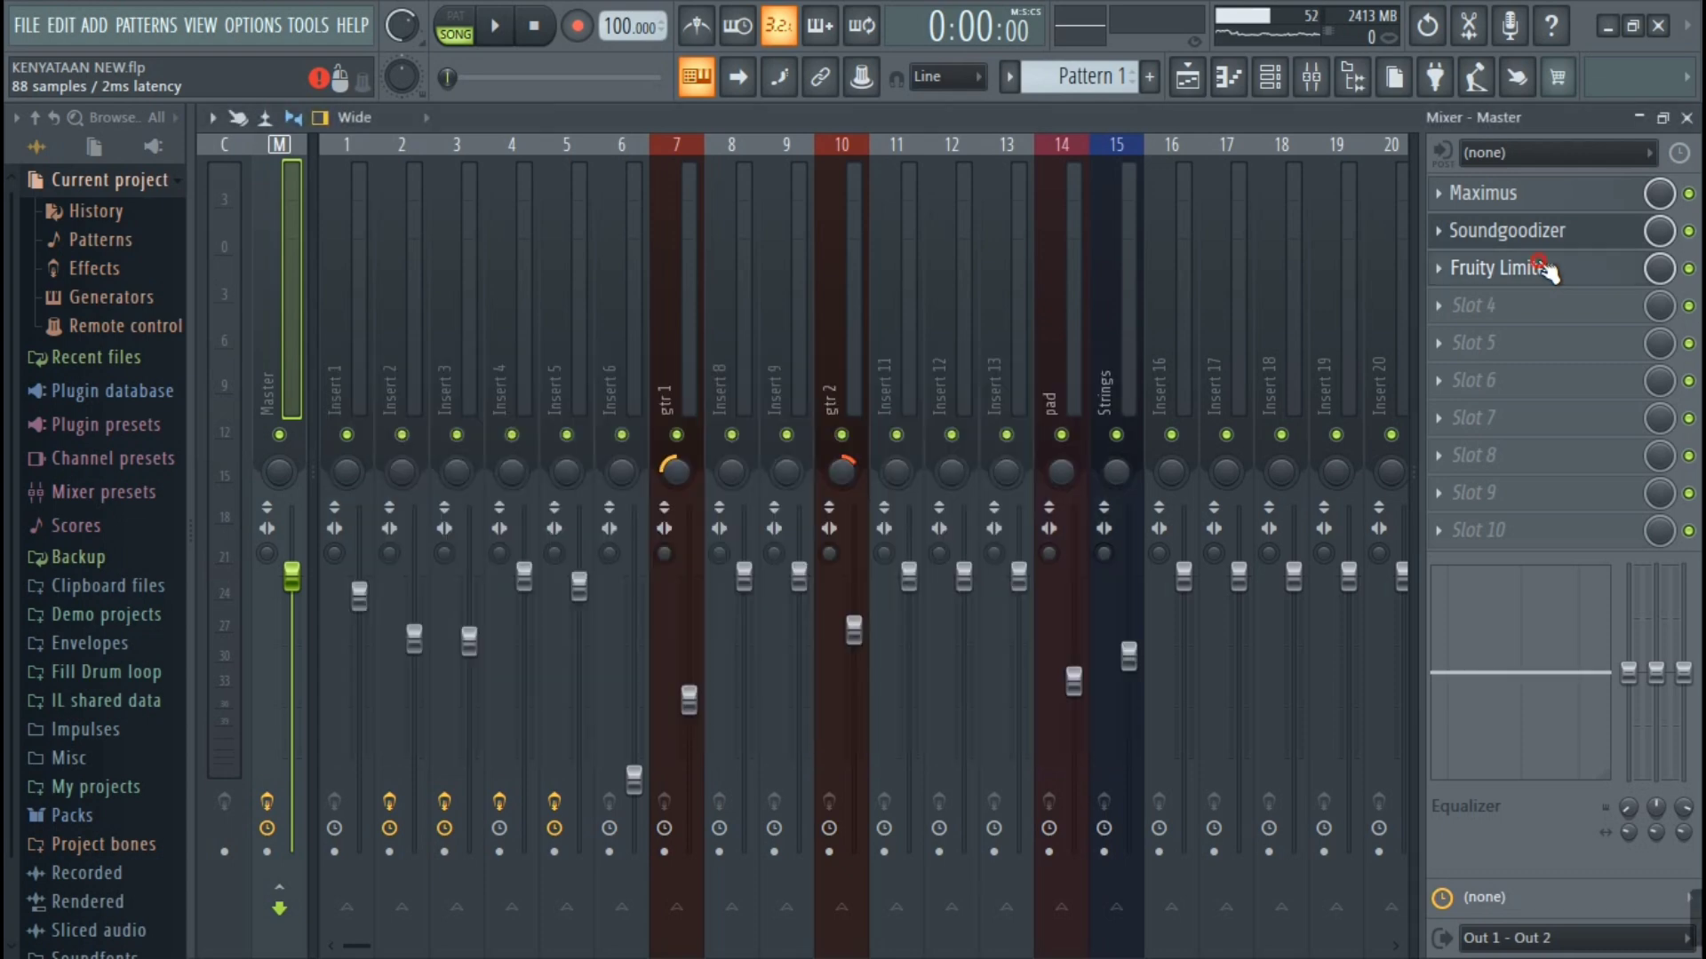
click(1545, 270)
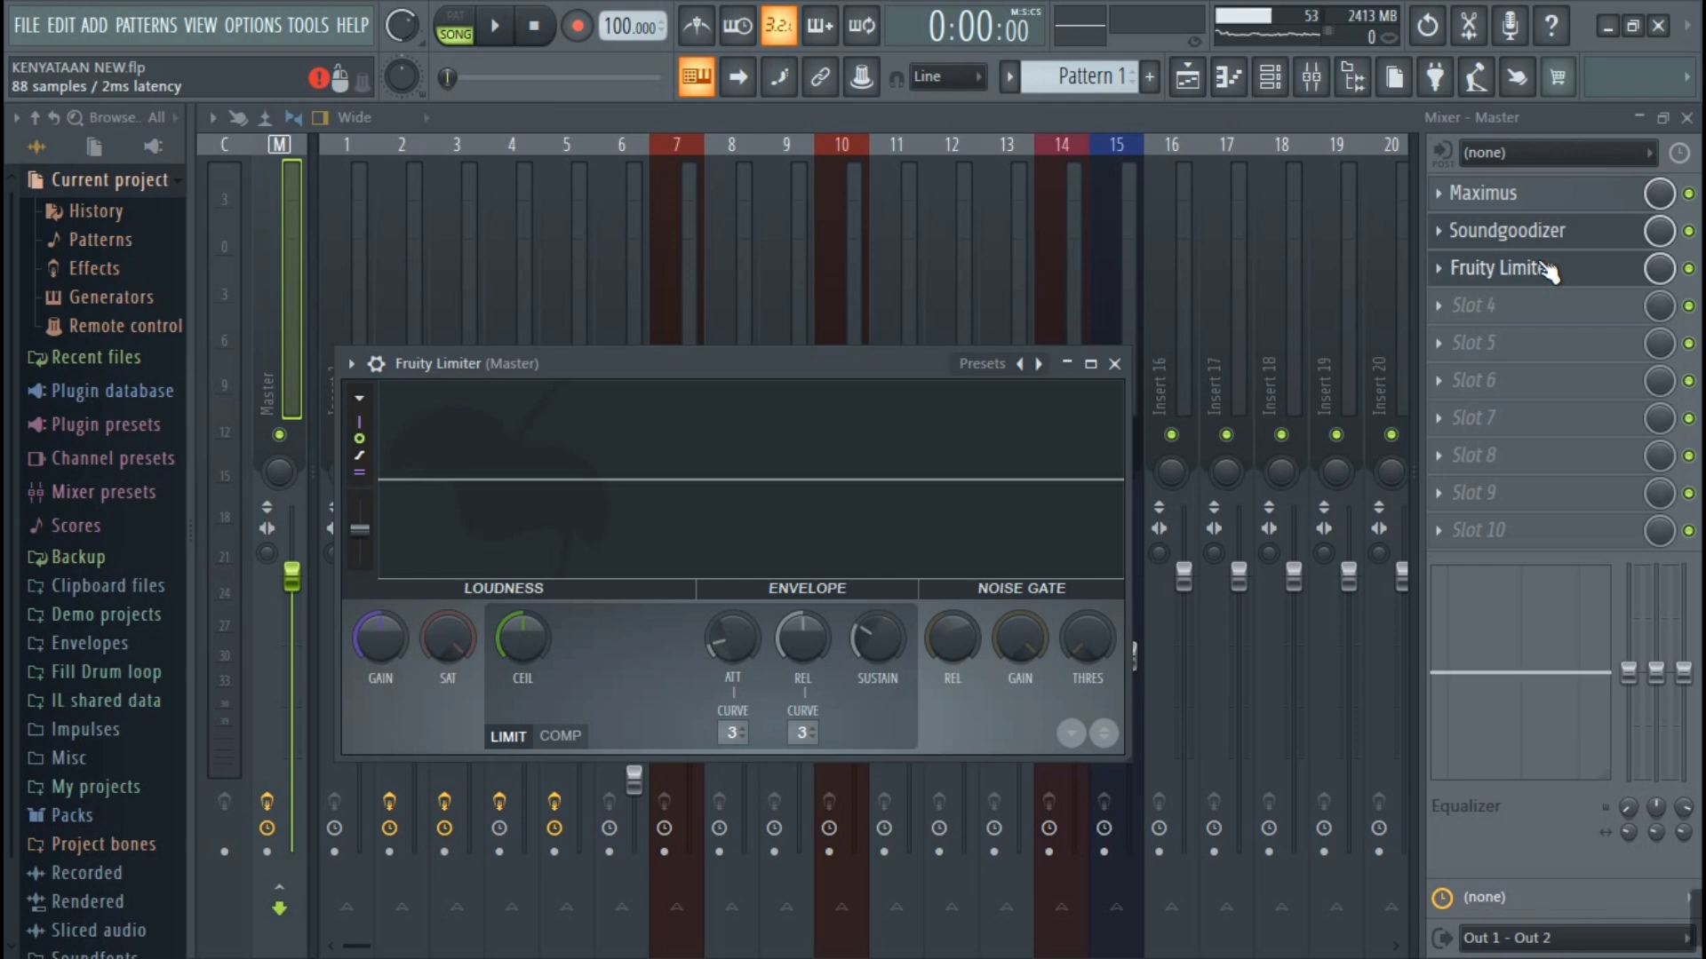
click(1537, 230)
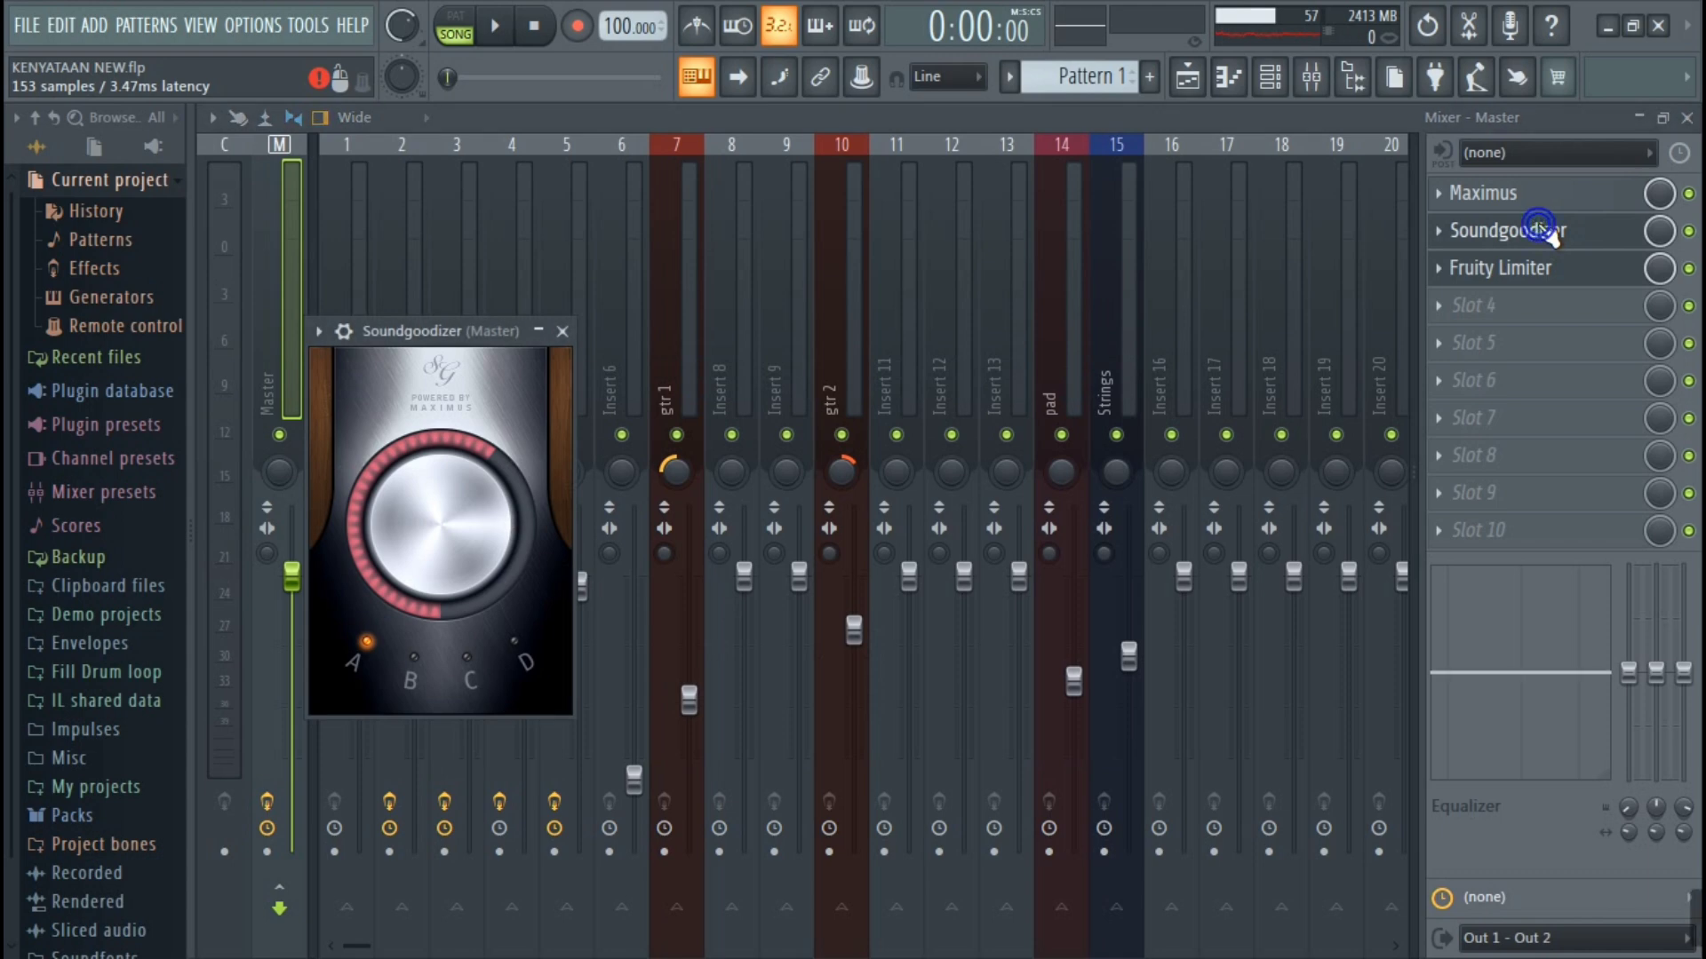
click(366, 640)
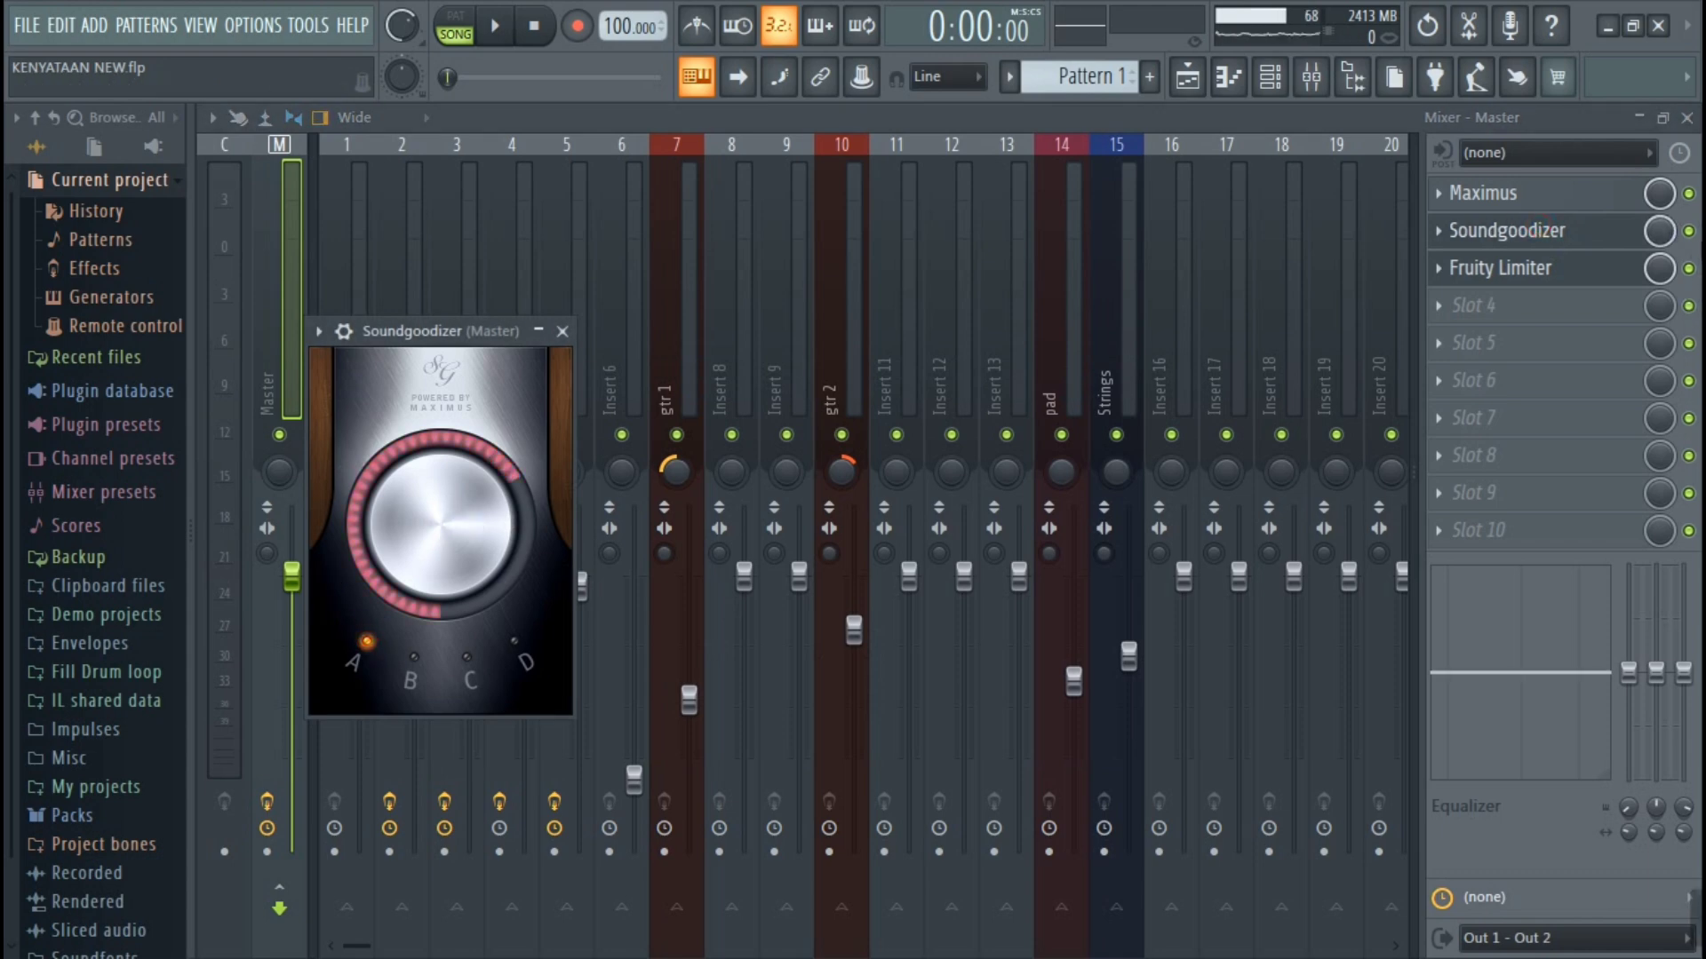
click(1688, 268)
click(1602, 237)
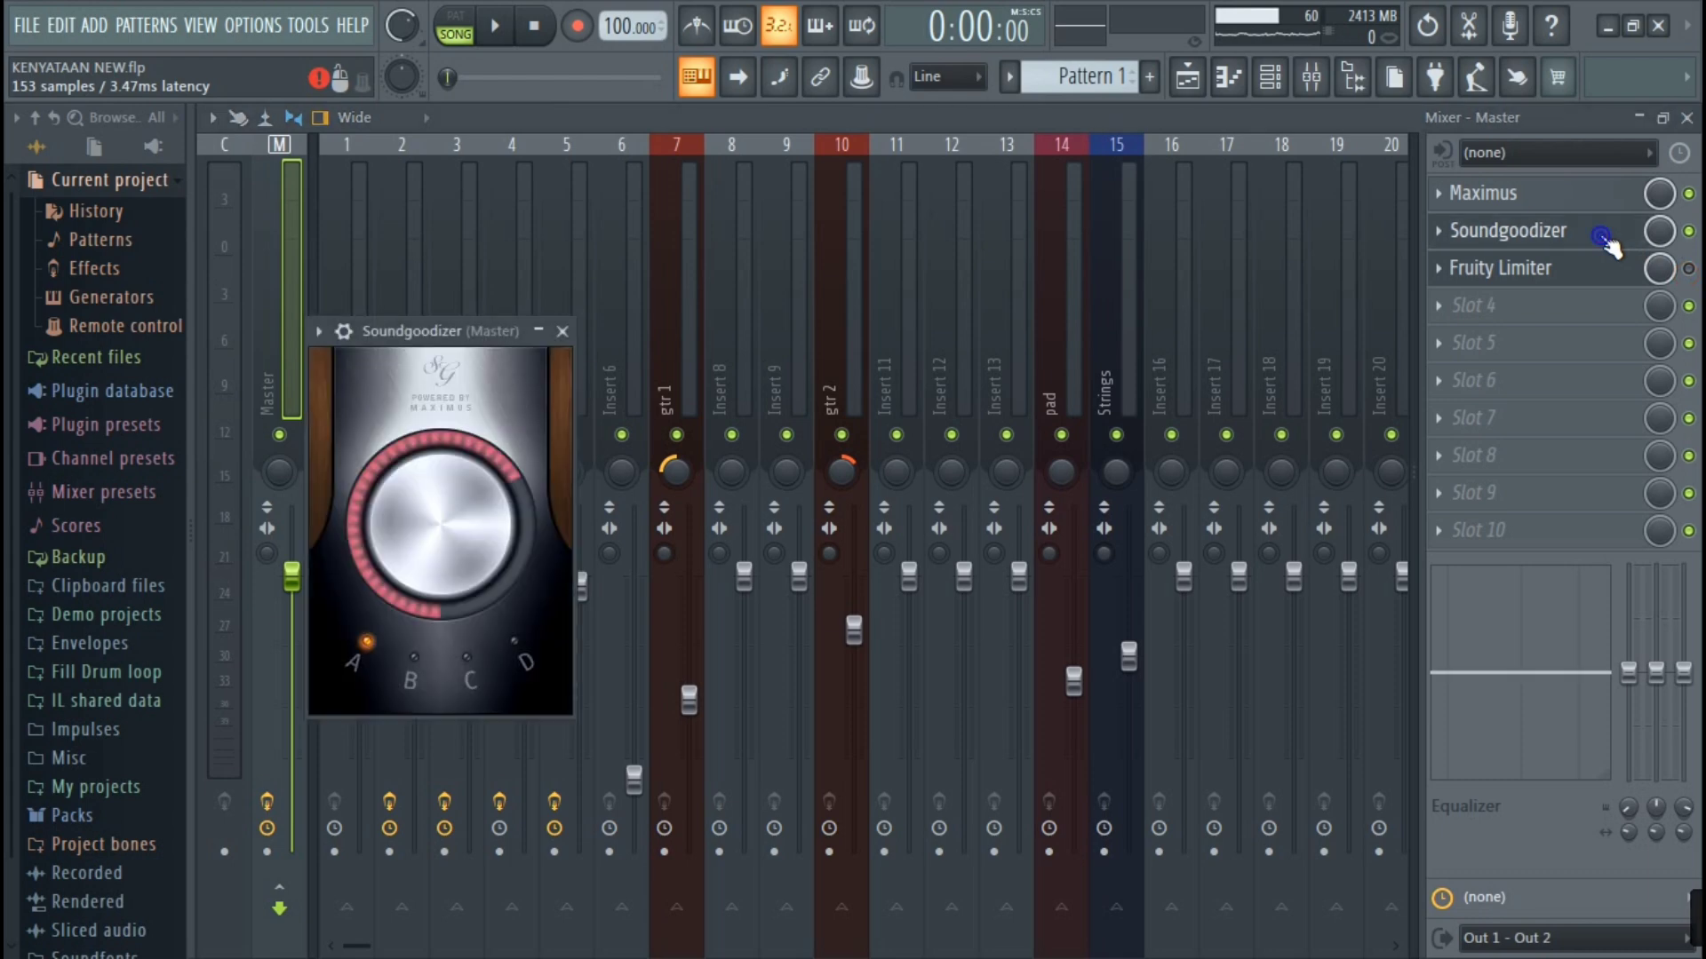
- Play the song with Soundgoodizer active and bypassed to compare, and lower its amount slightly with the effect enabled
key(space)
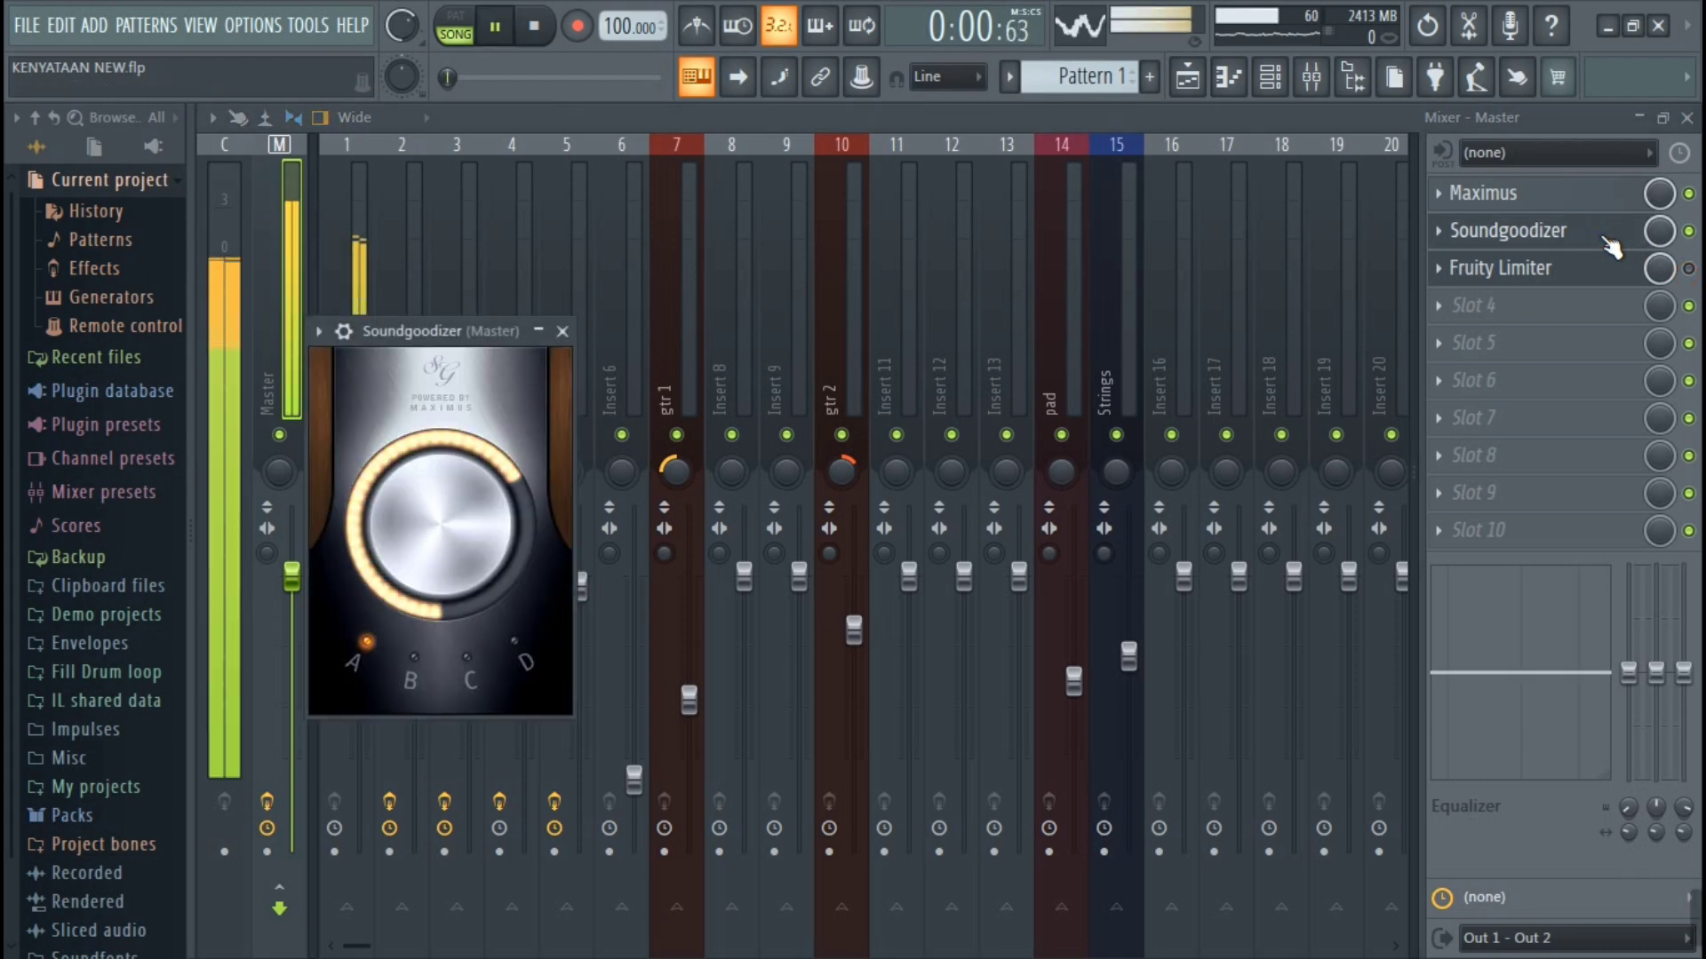
click(1688, 231)
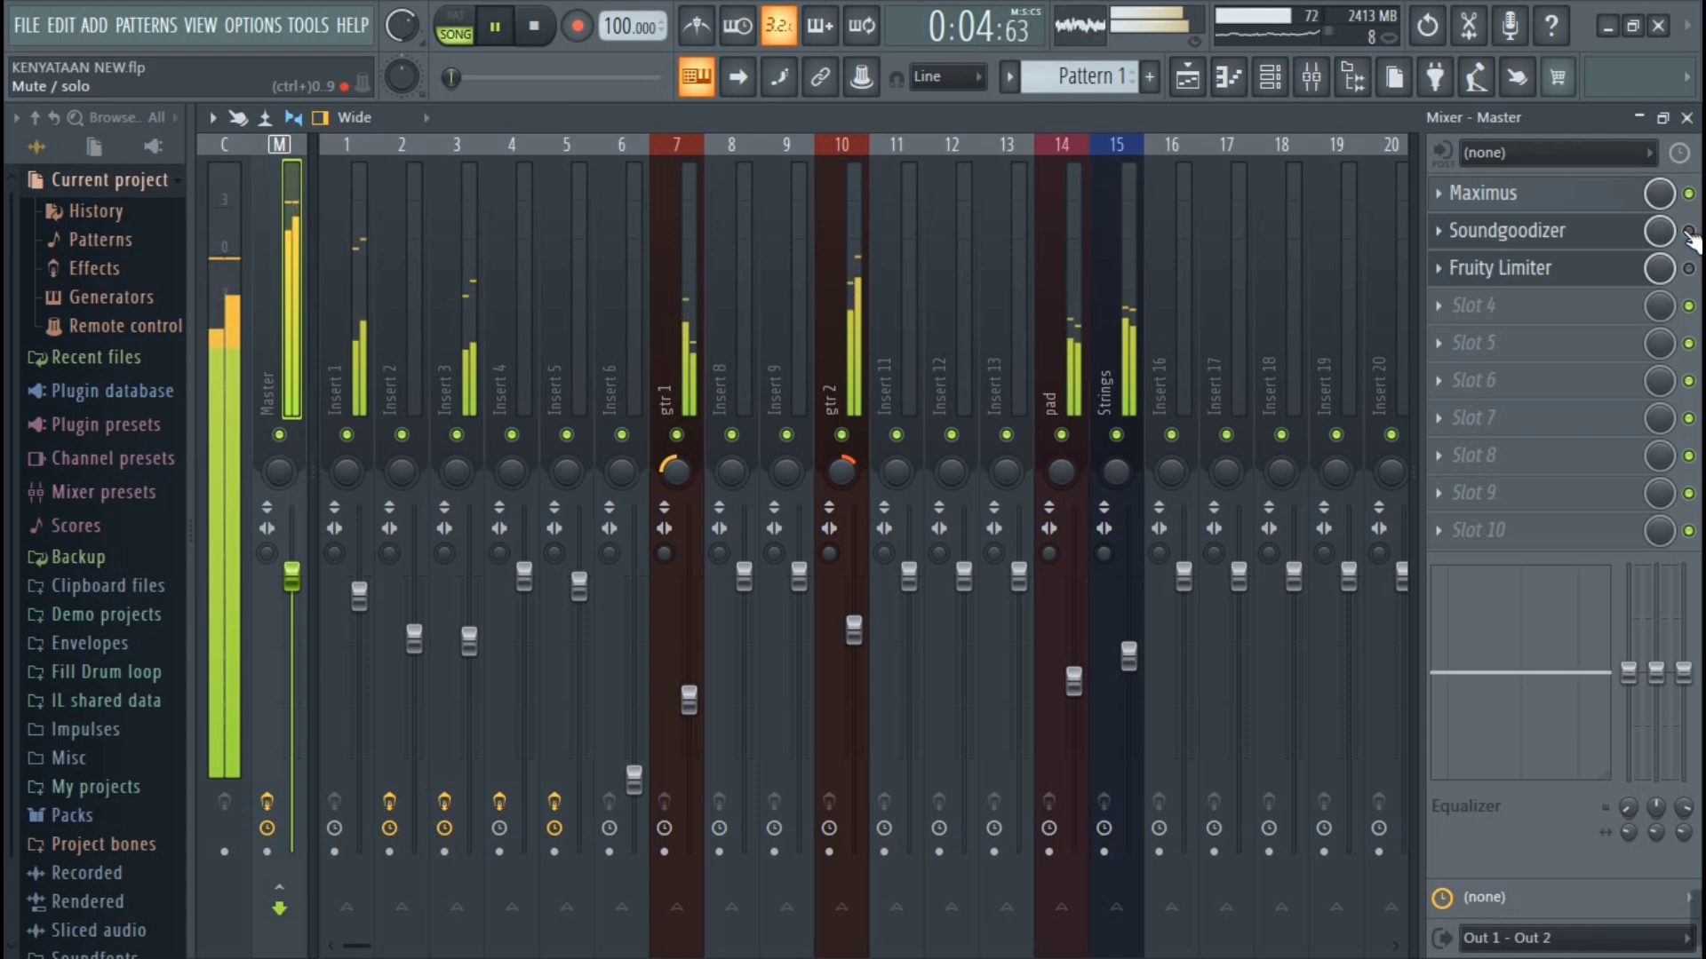
key(space)
key(space)
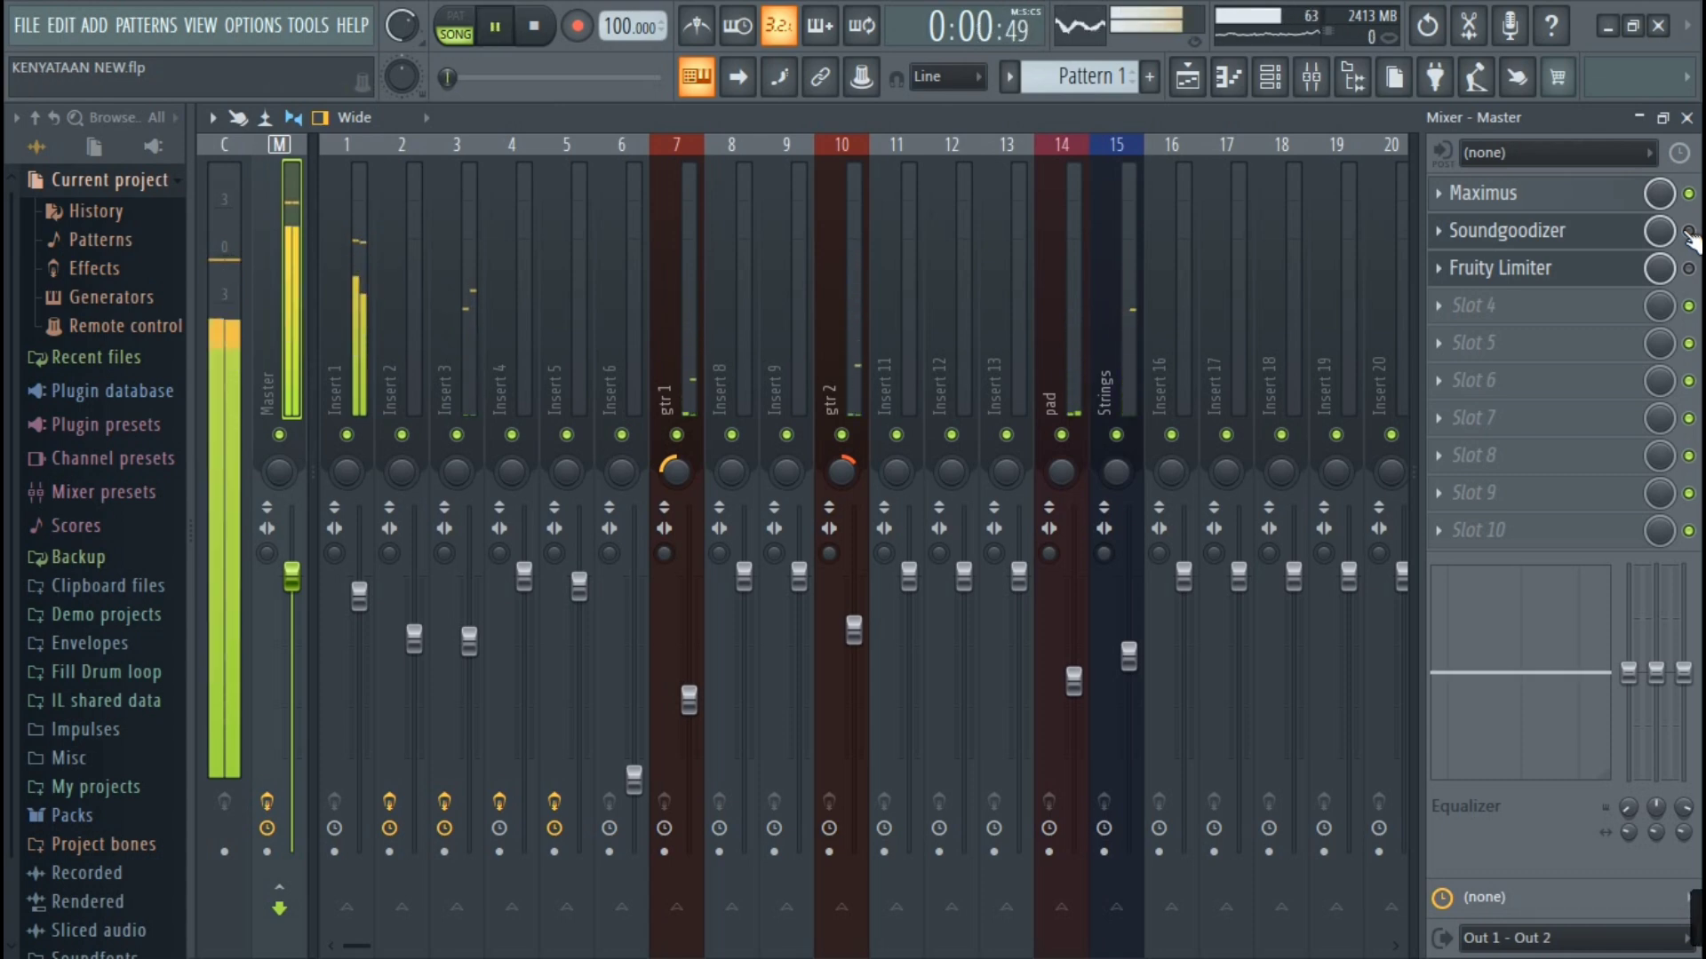
key(space)
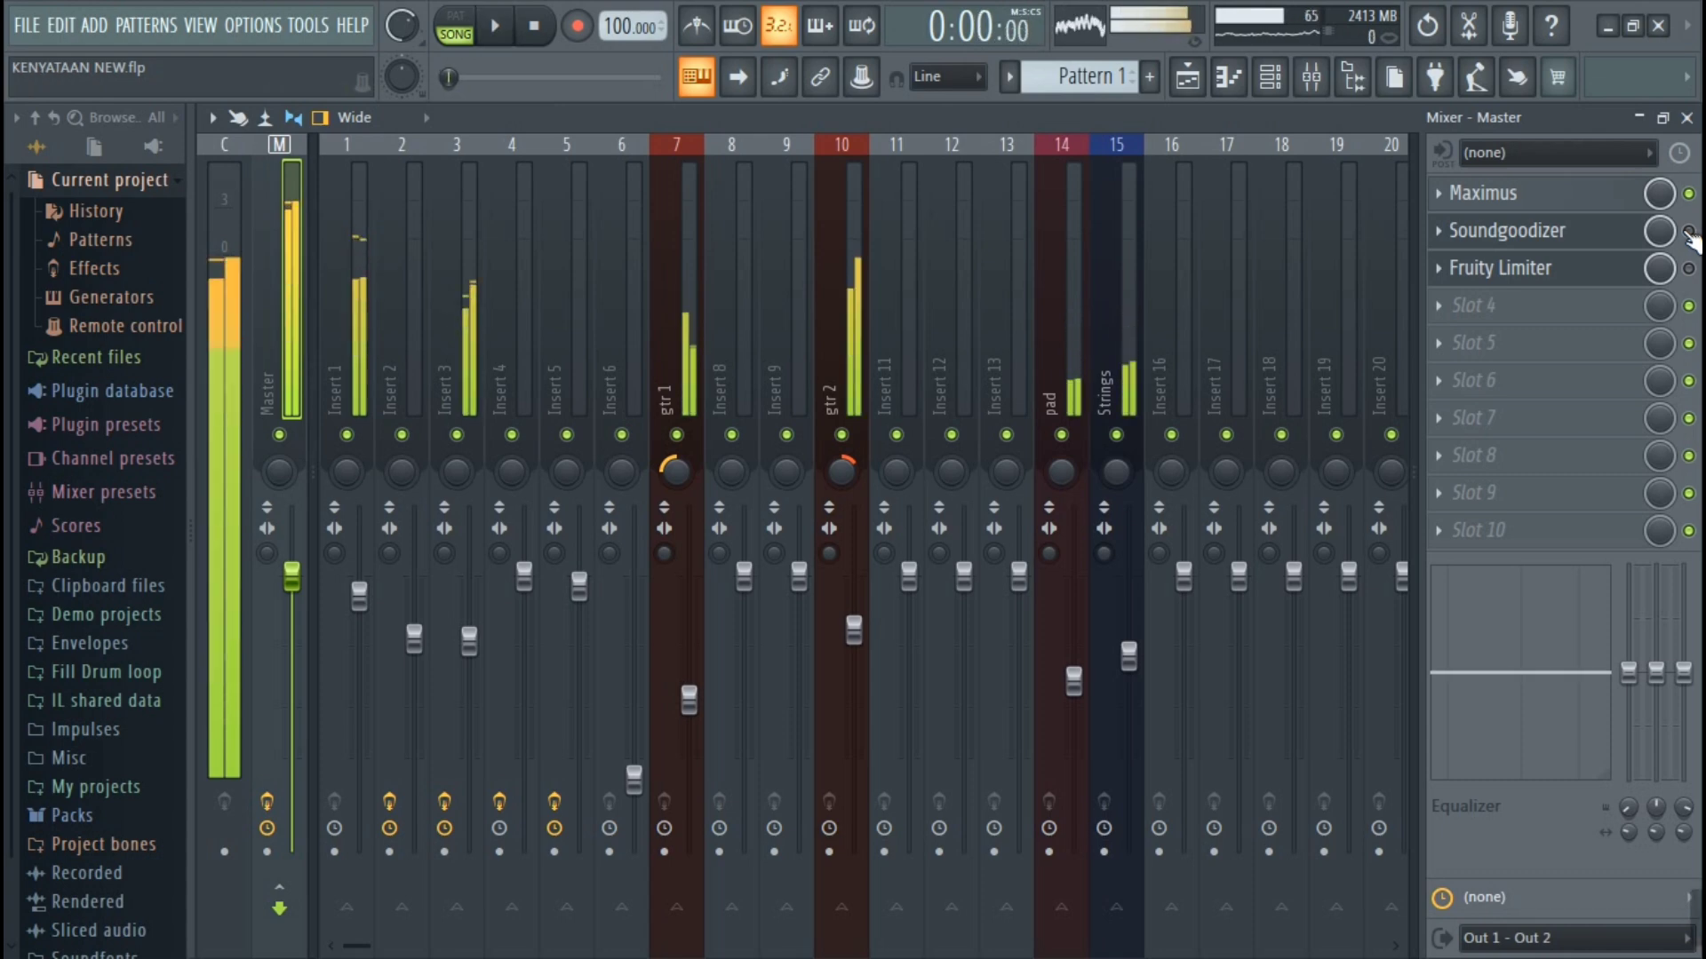
key(space)
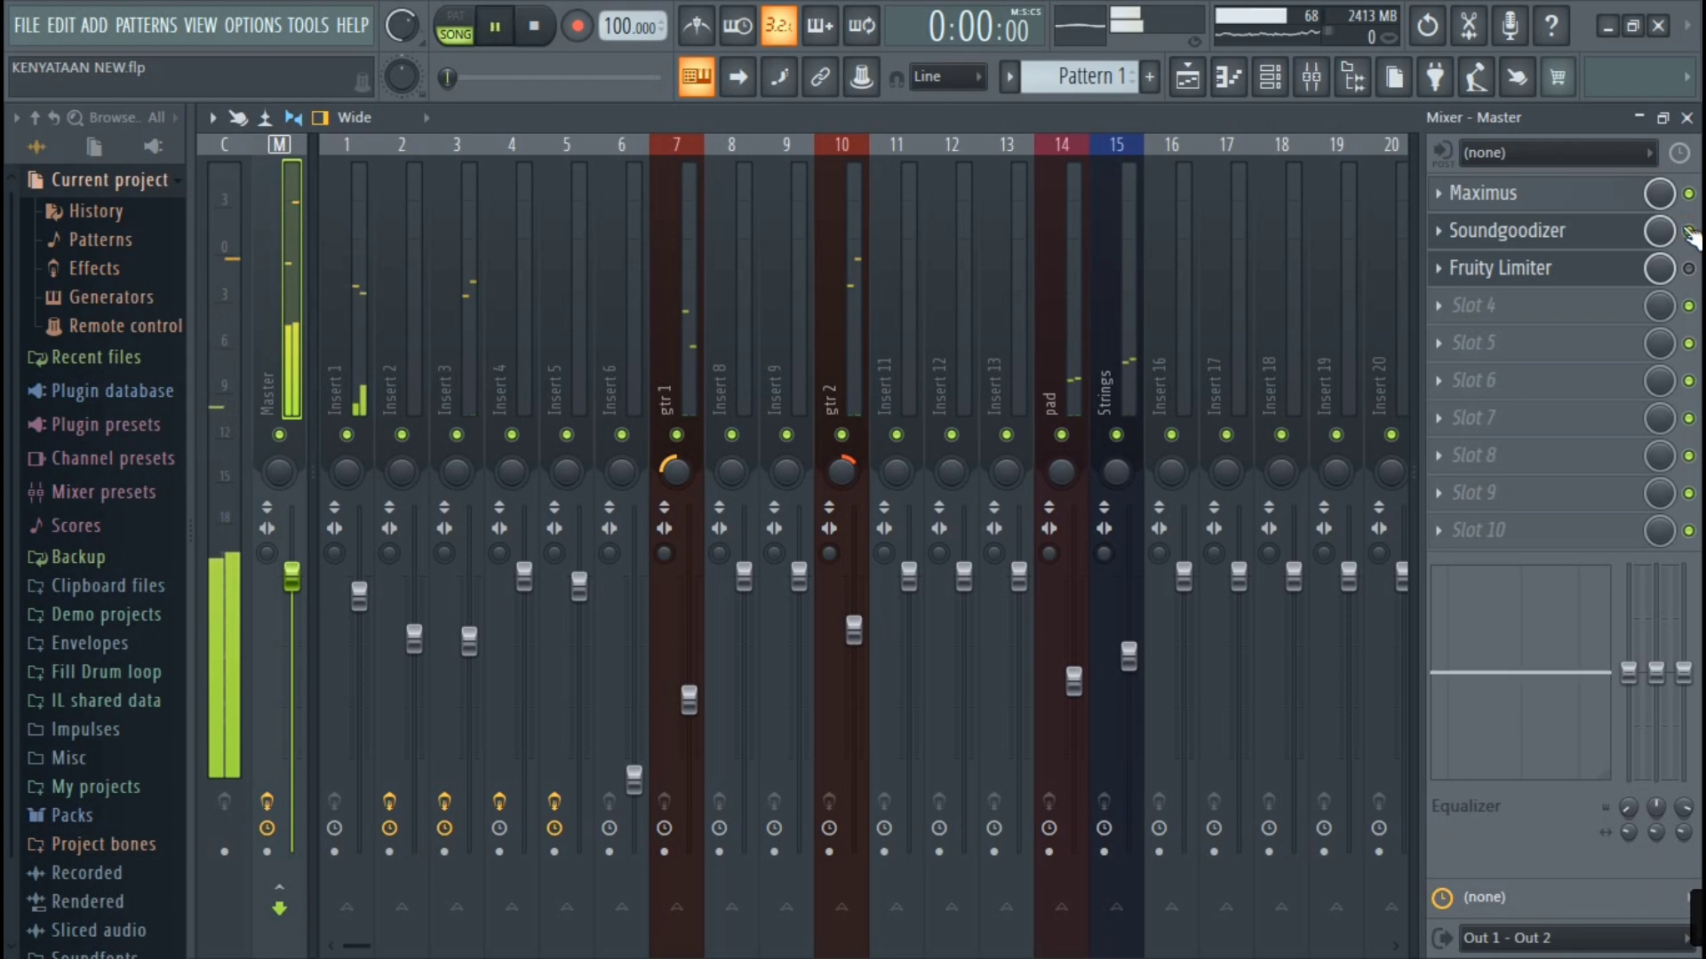
click(1550, 235)
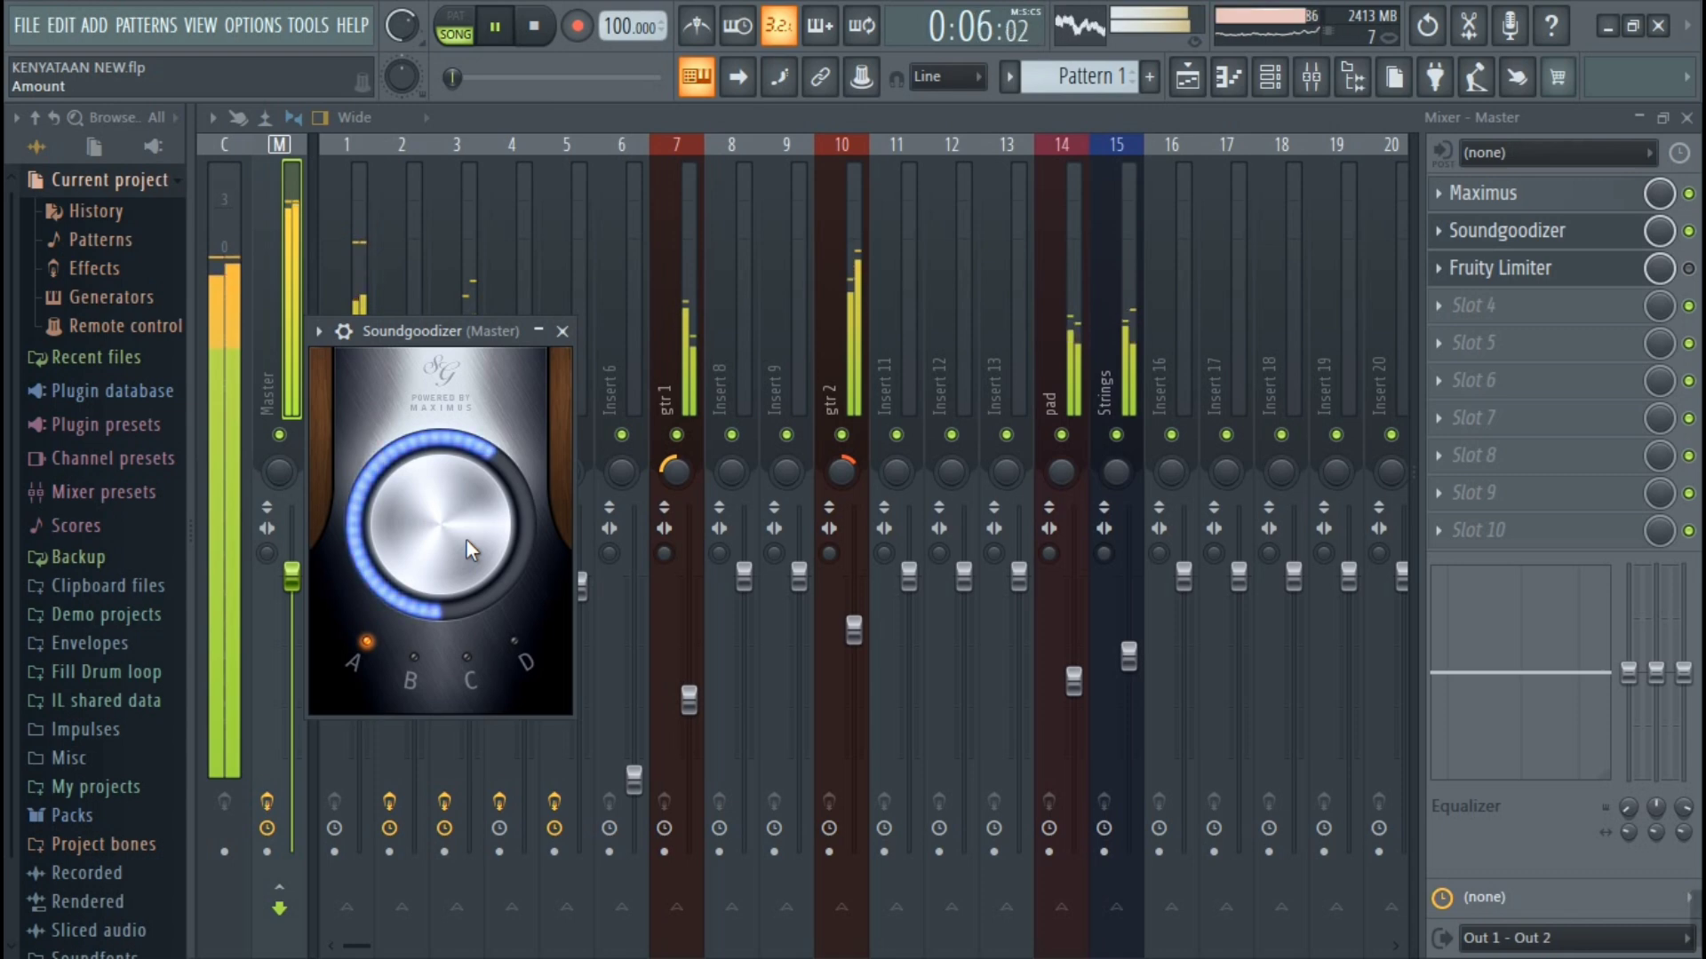
- Enable the Fruity Limiter in slot 3 of the Master track and play the song with its editor open
click(1542, 269)
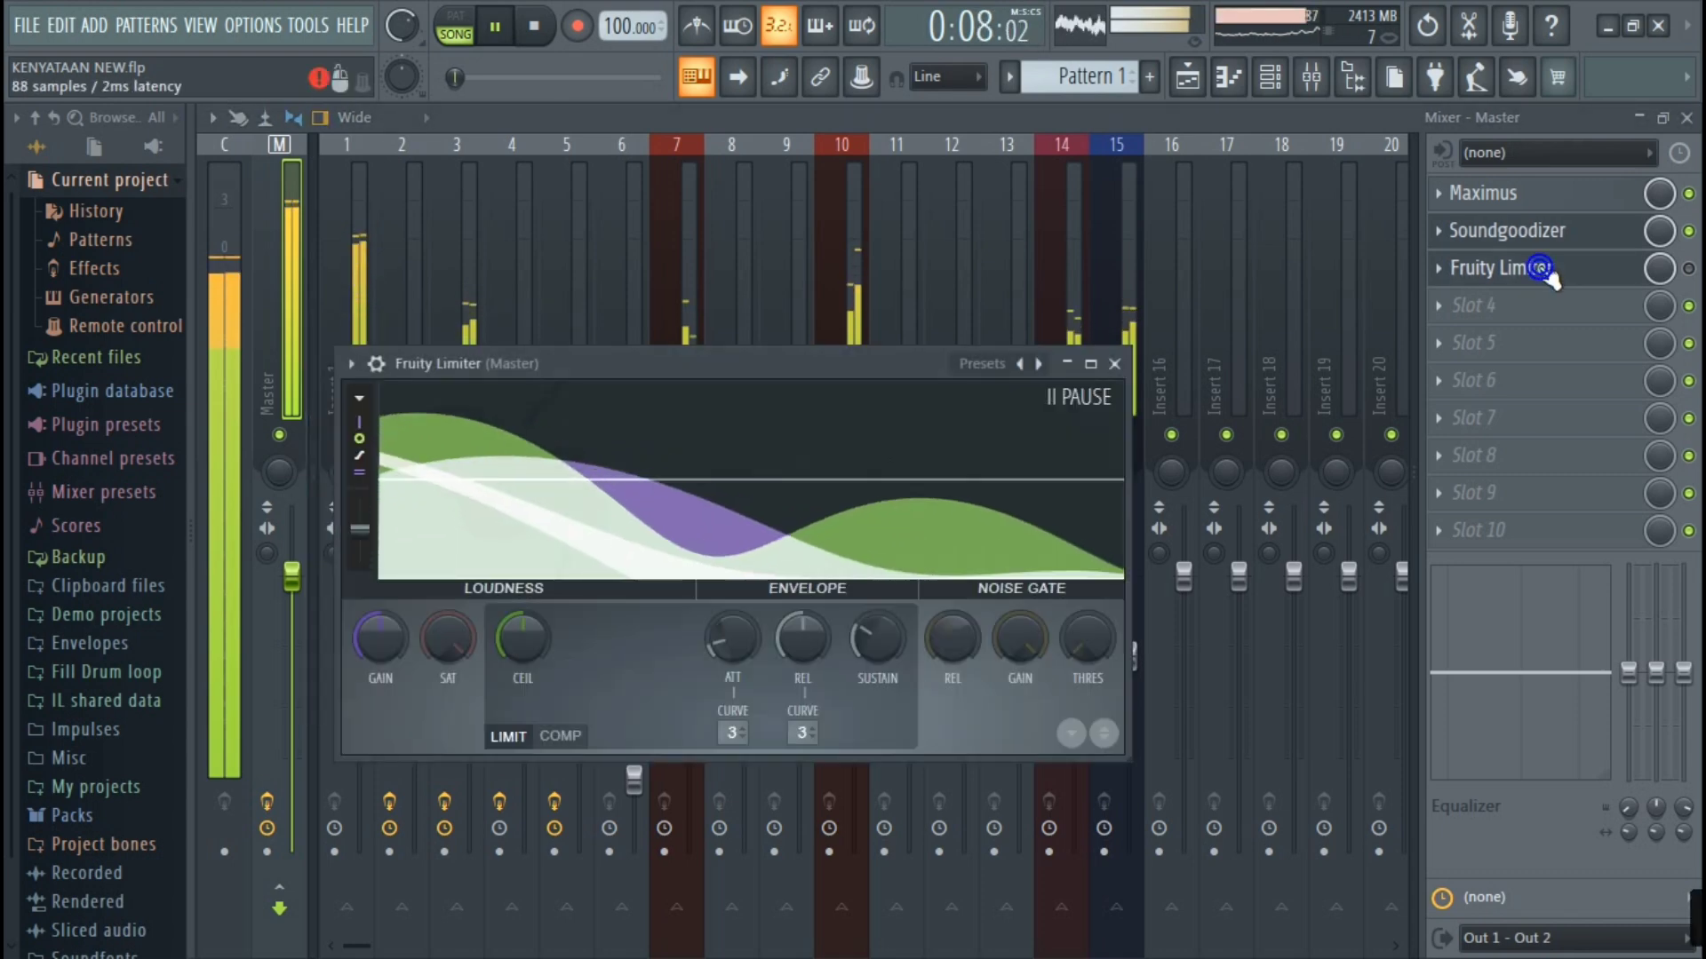
key(space)
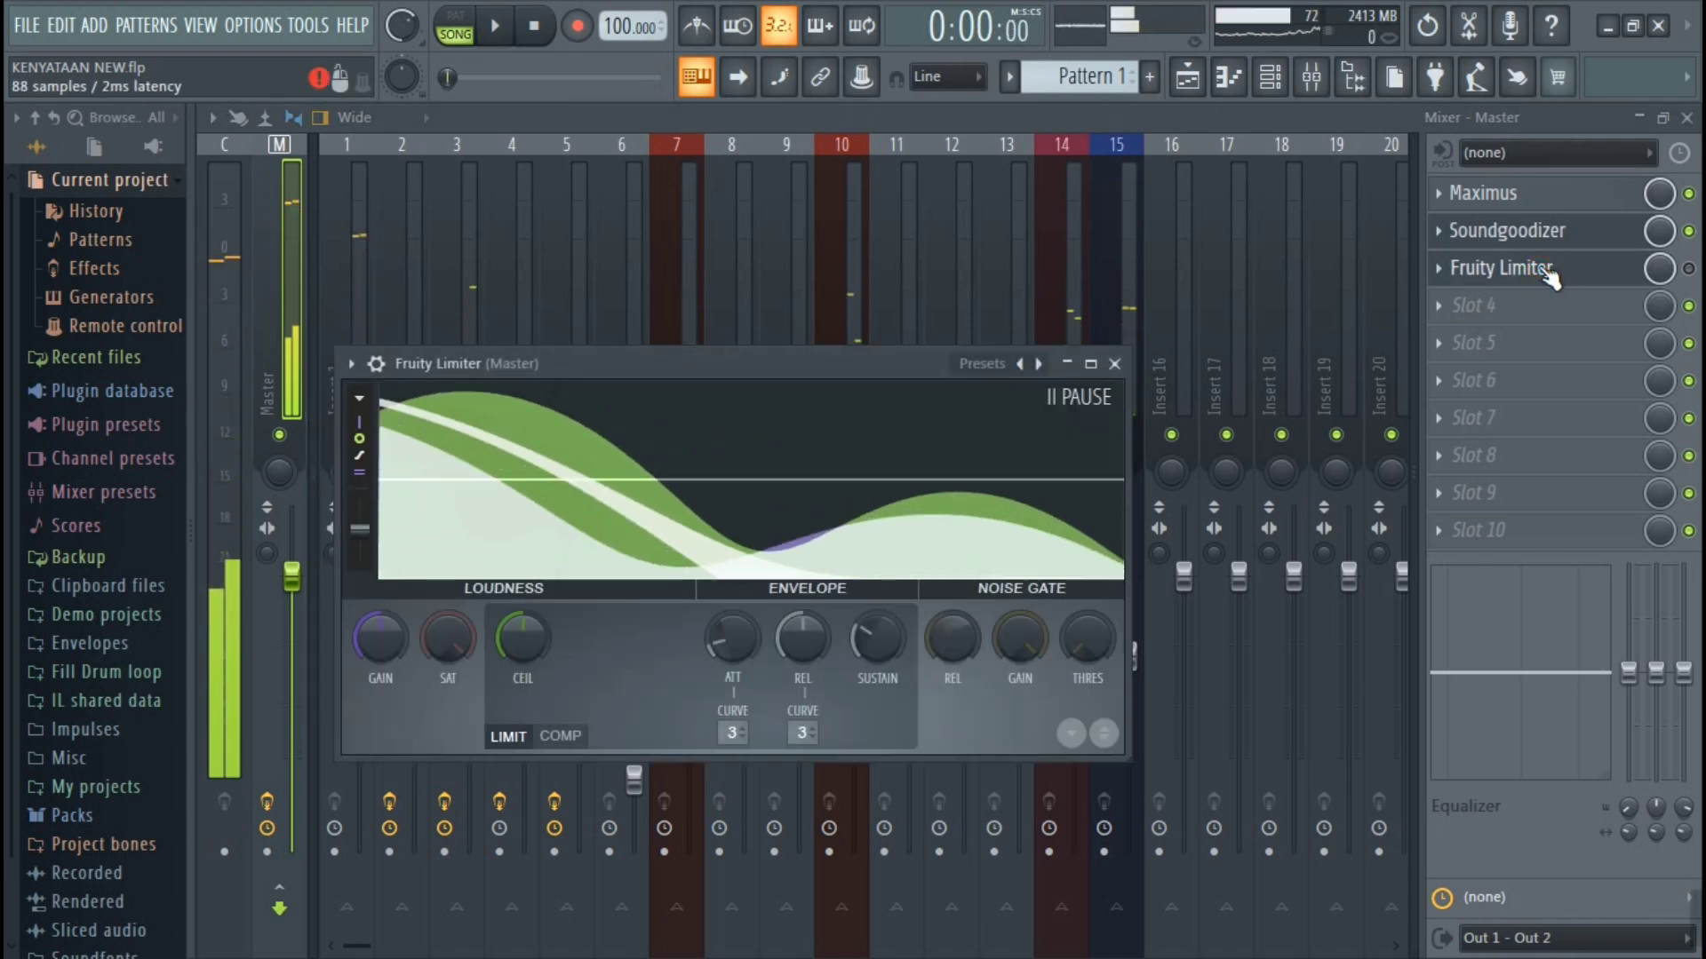
click(1586, 269)
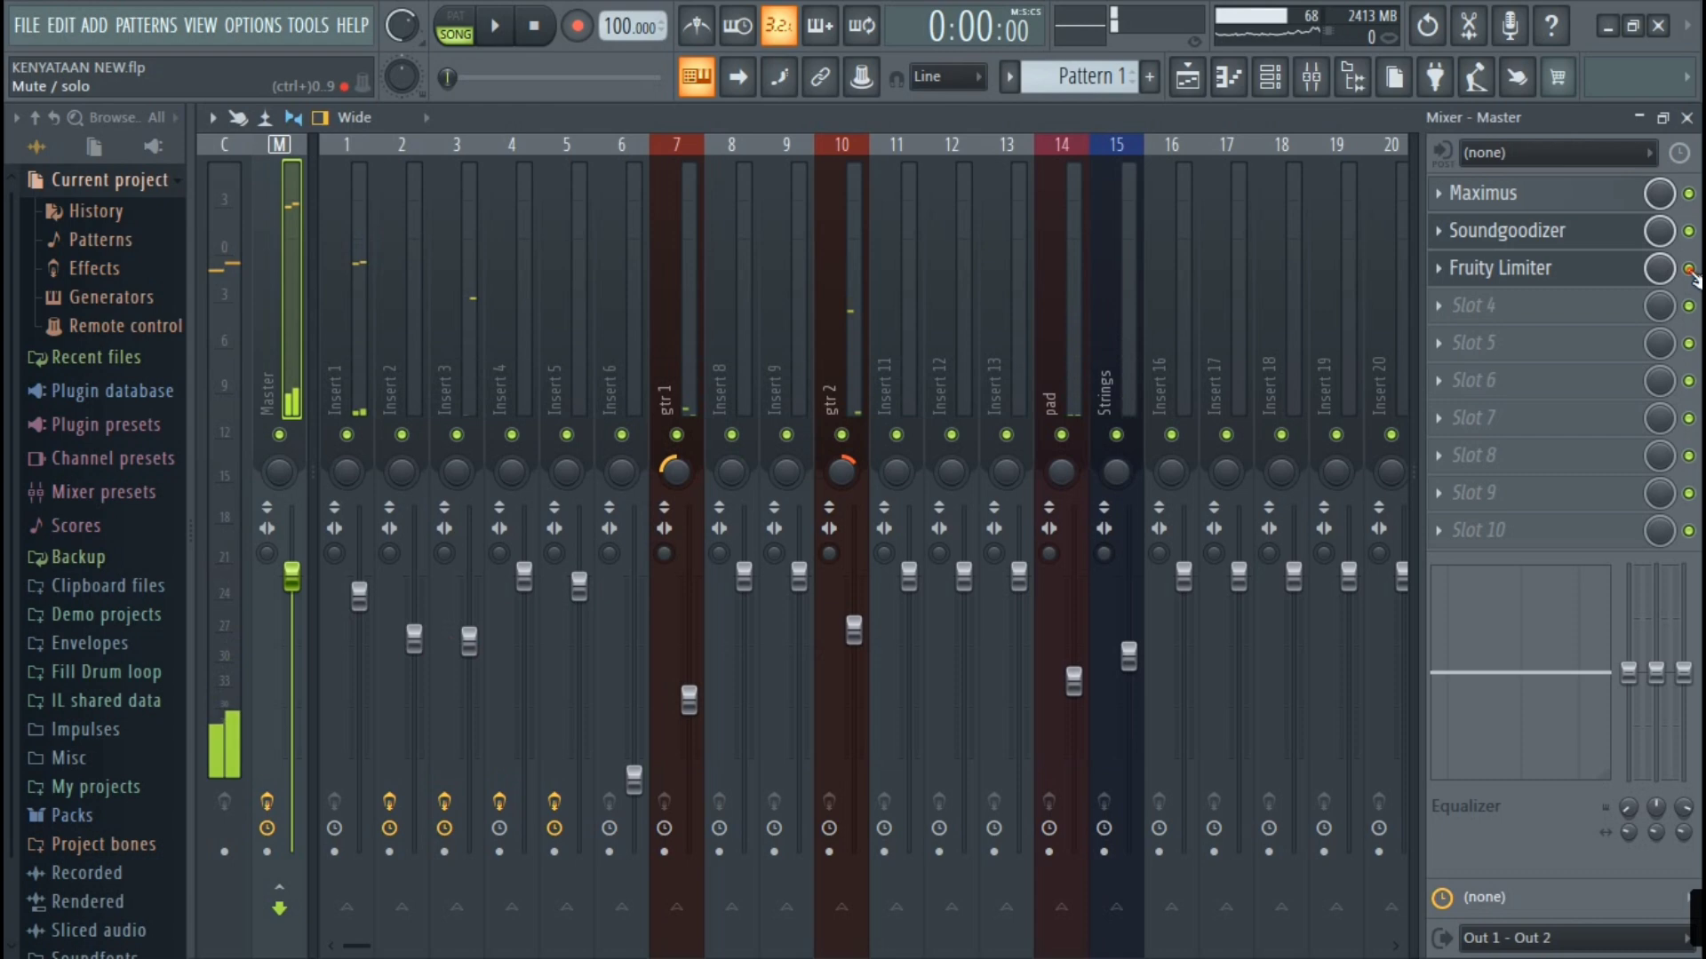
click(1585, 271)
key(space)
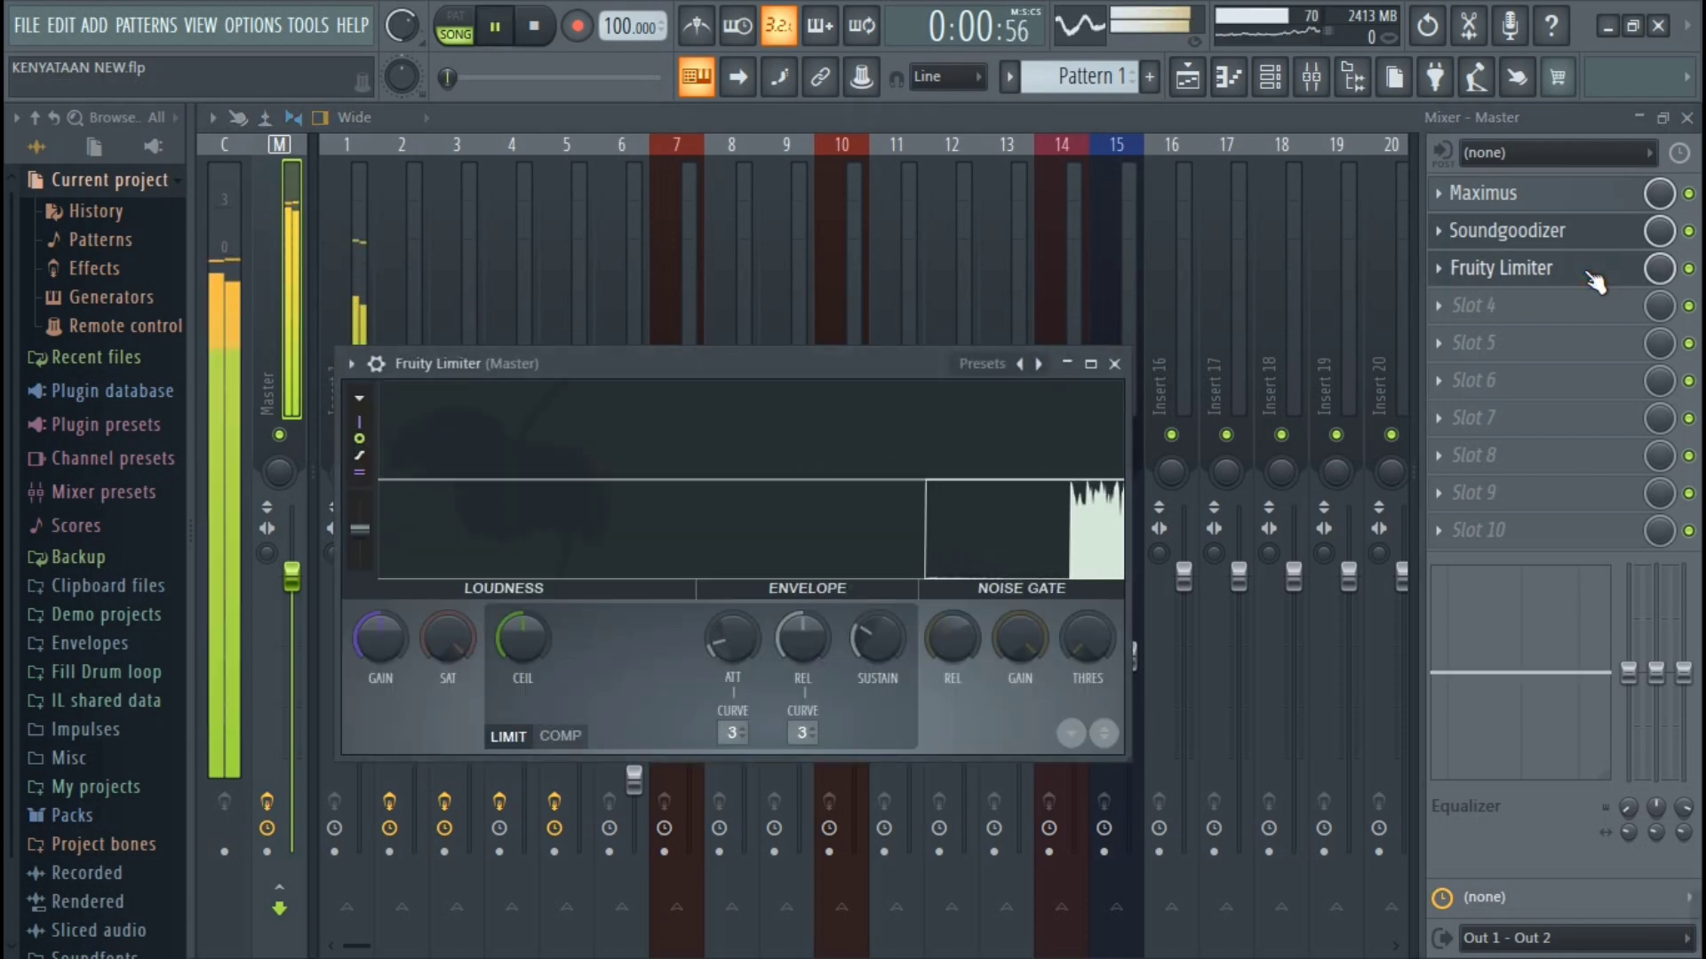
- During playback, set the Fruity Limiter's gain to -5.3 dB and its ceiling to -5.1 dB, and stop the song
scroll(508, 633, down, 5)
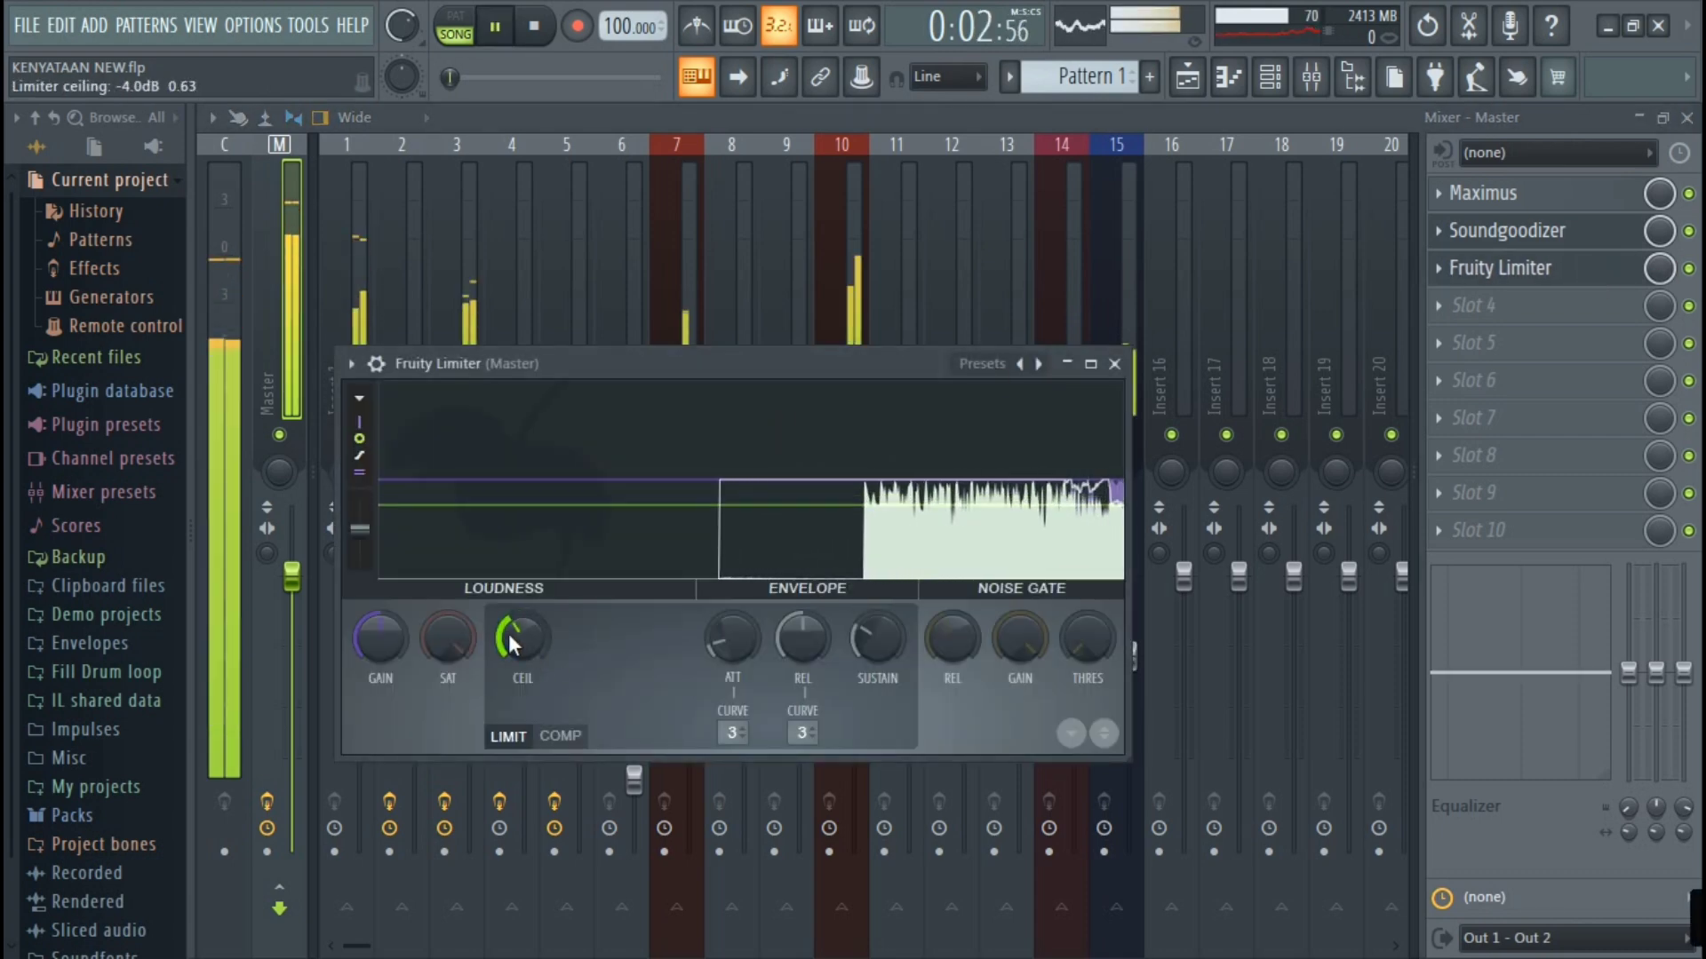
scroll(374, 638, down, 4)
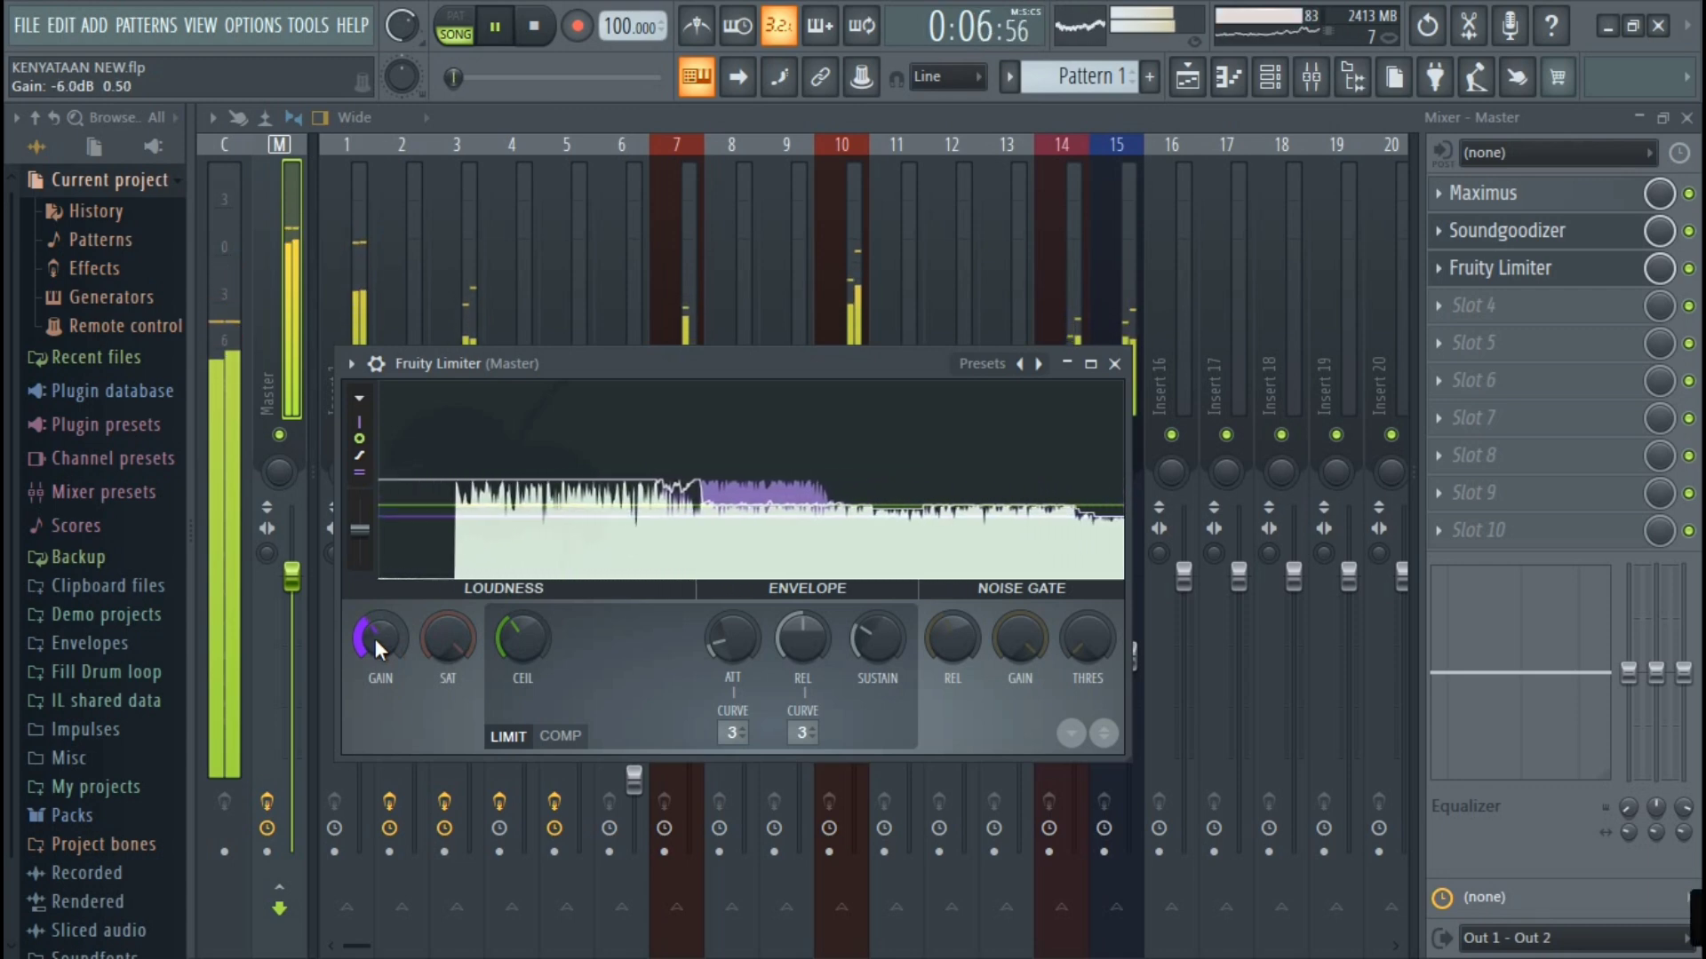
scroll(519, 639, down, 2)
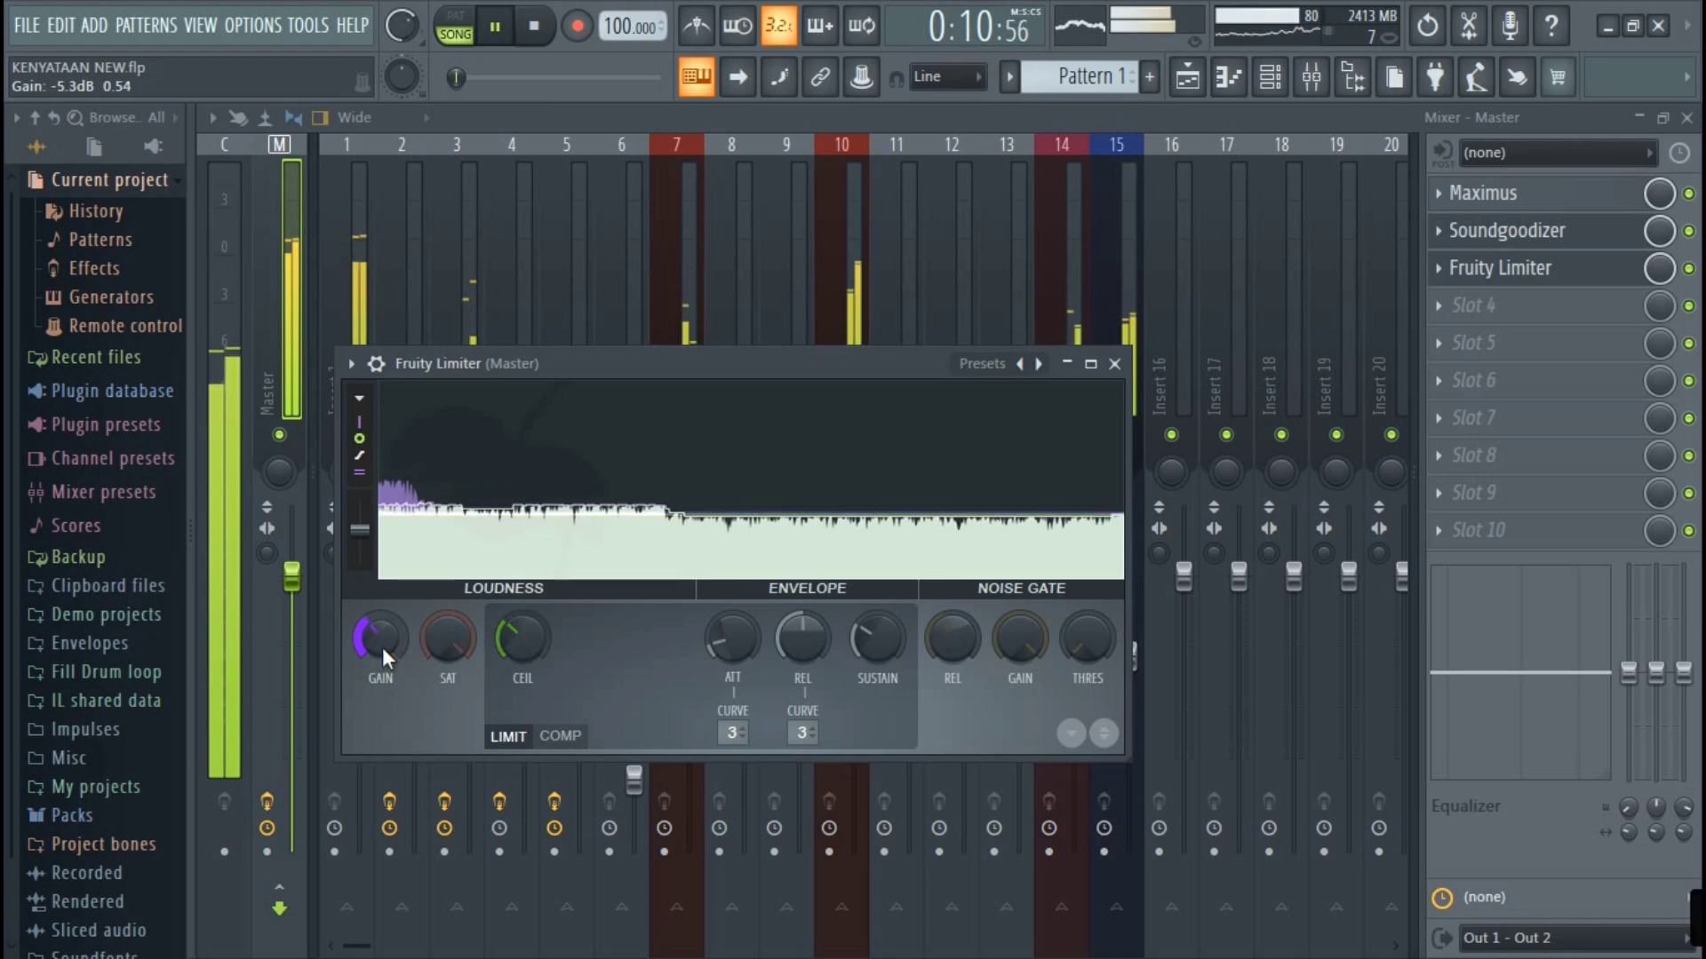
scroll(519, 633, down, 1)
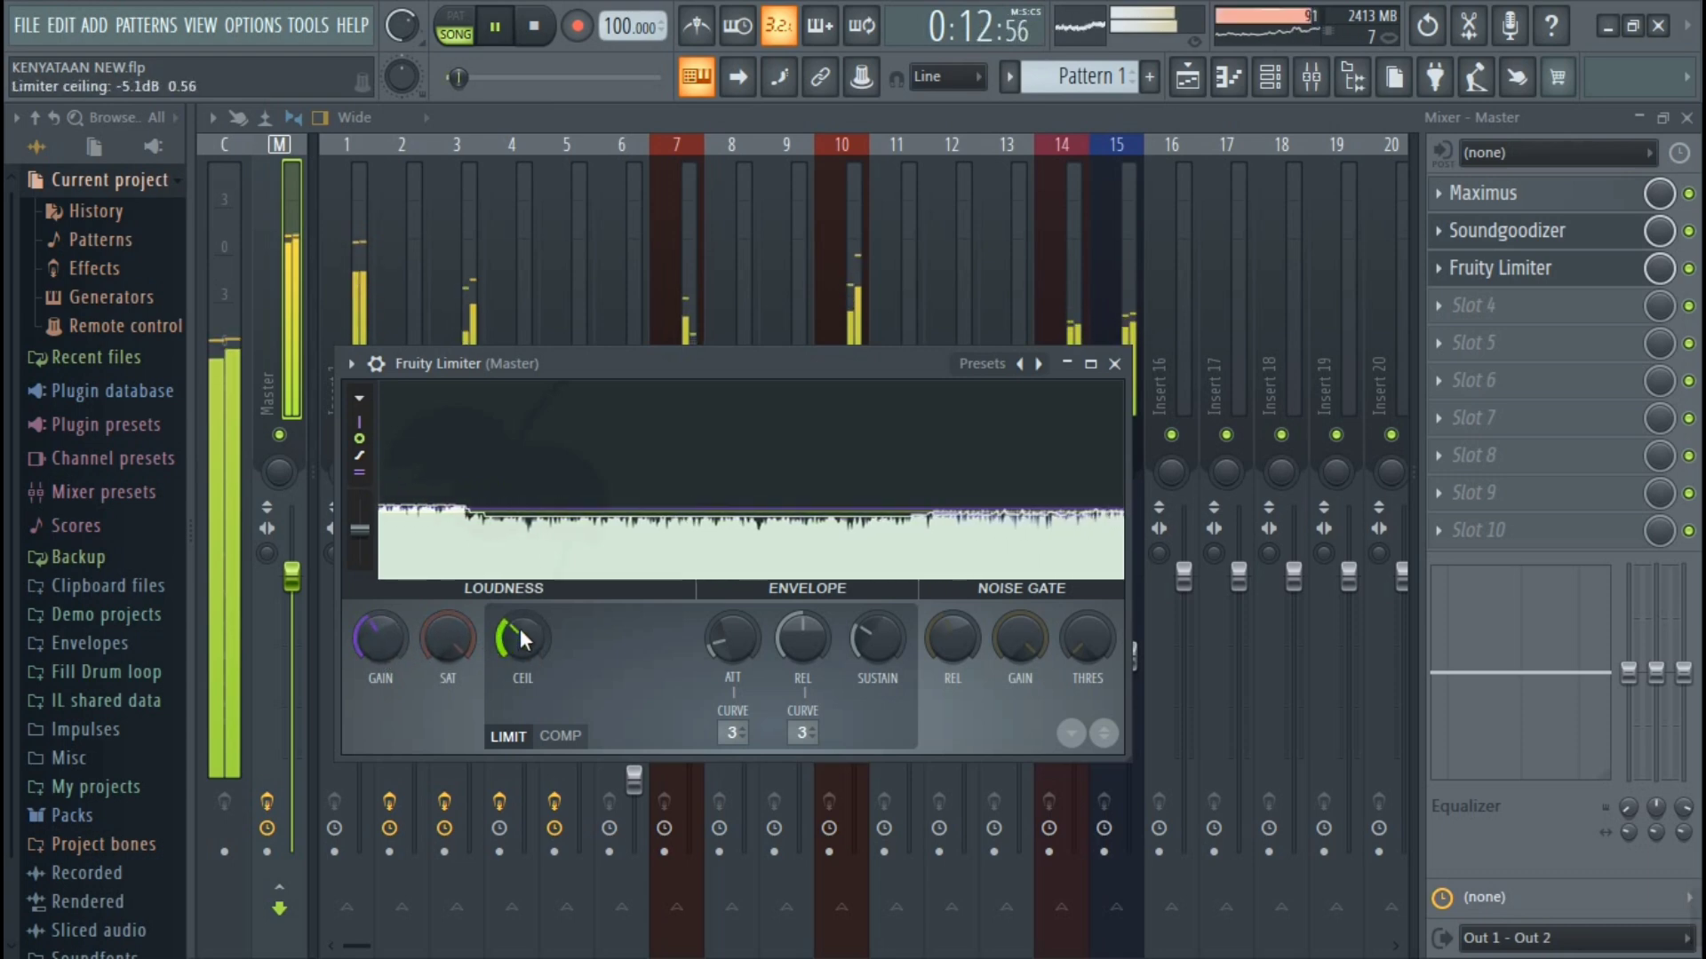
scroll(520, 629, up, 2)
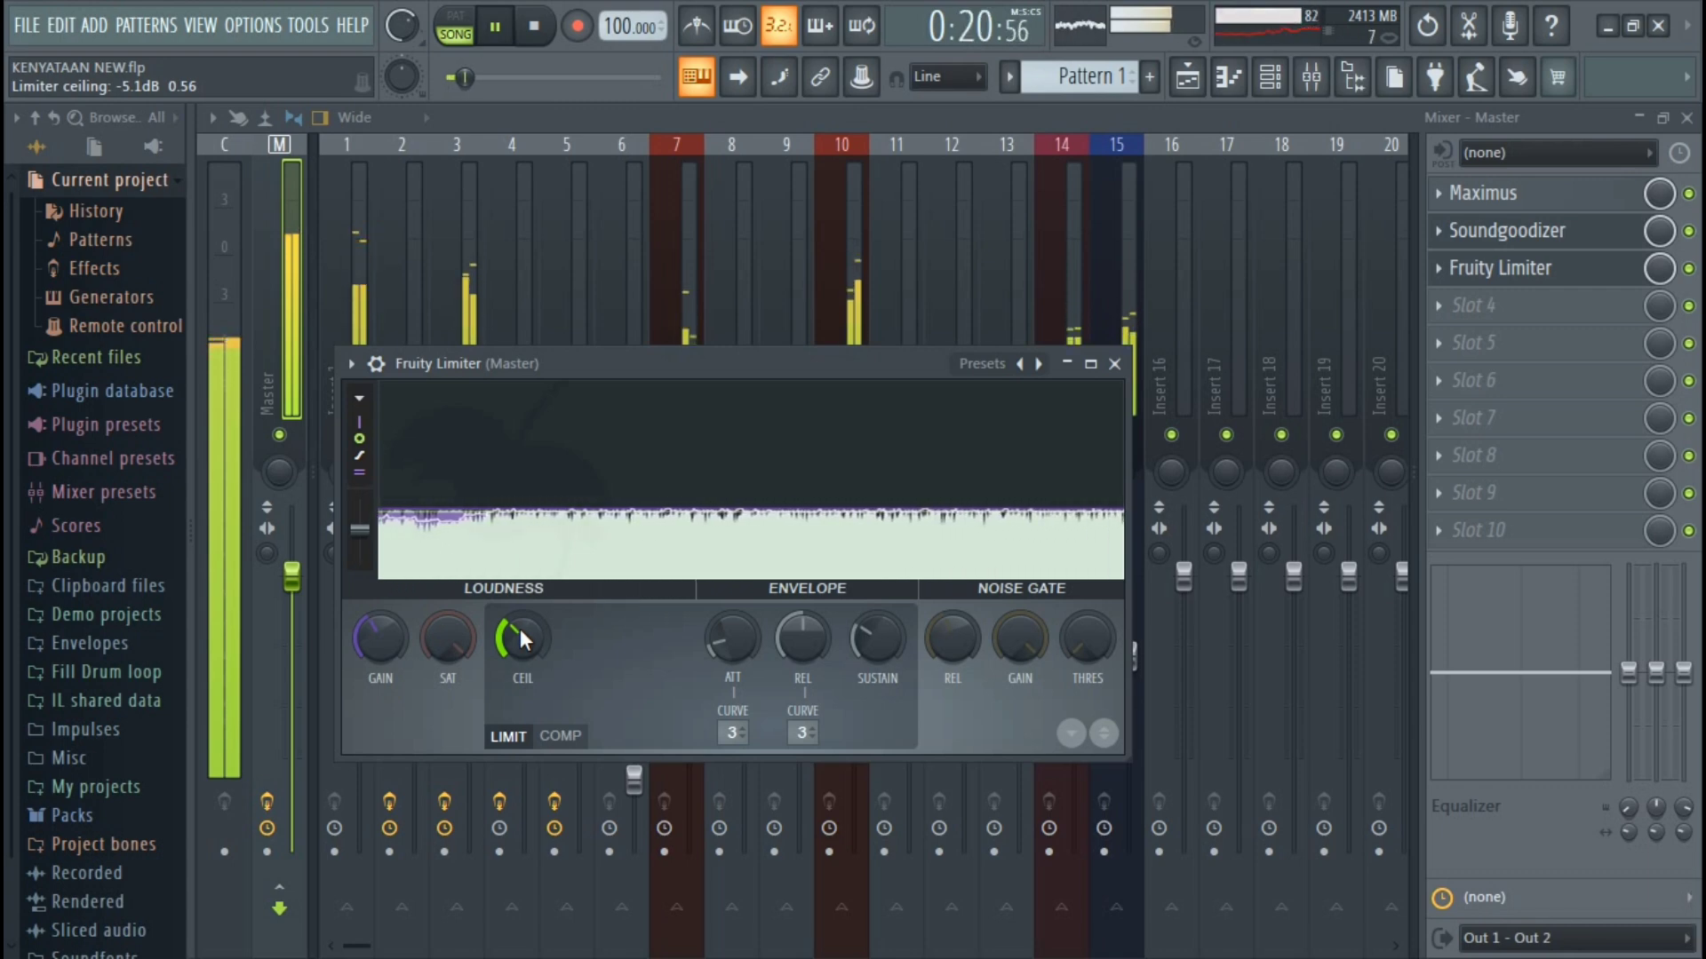
key(space)
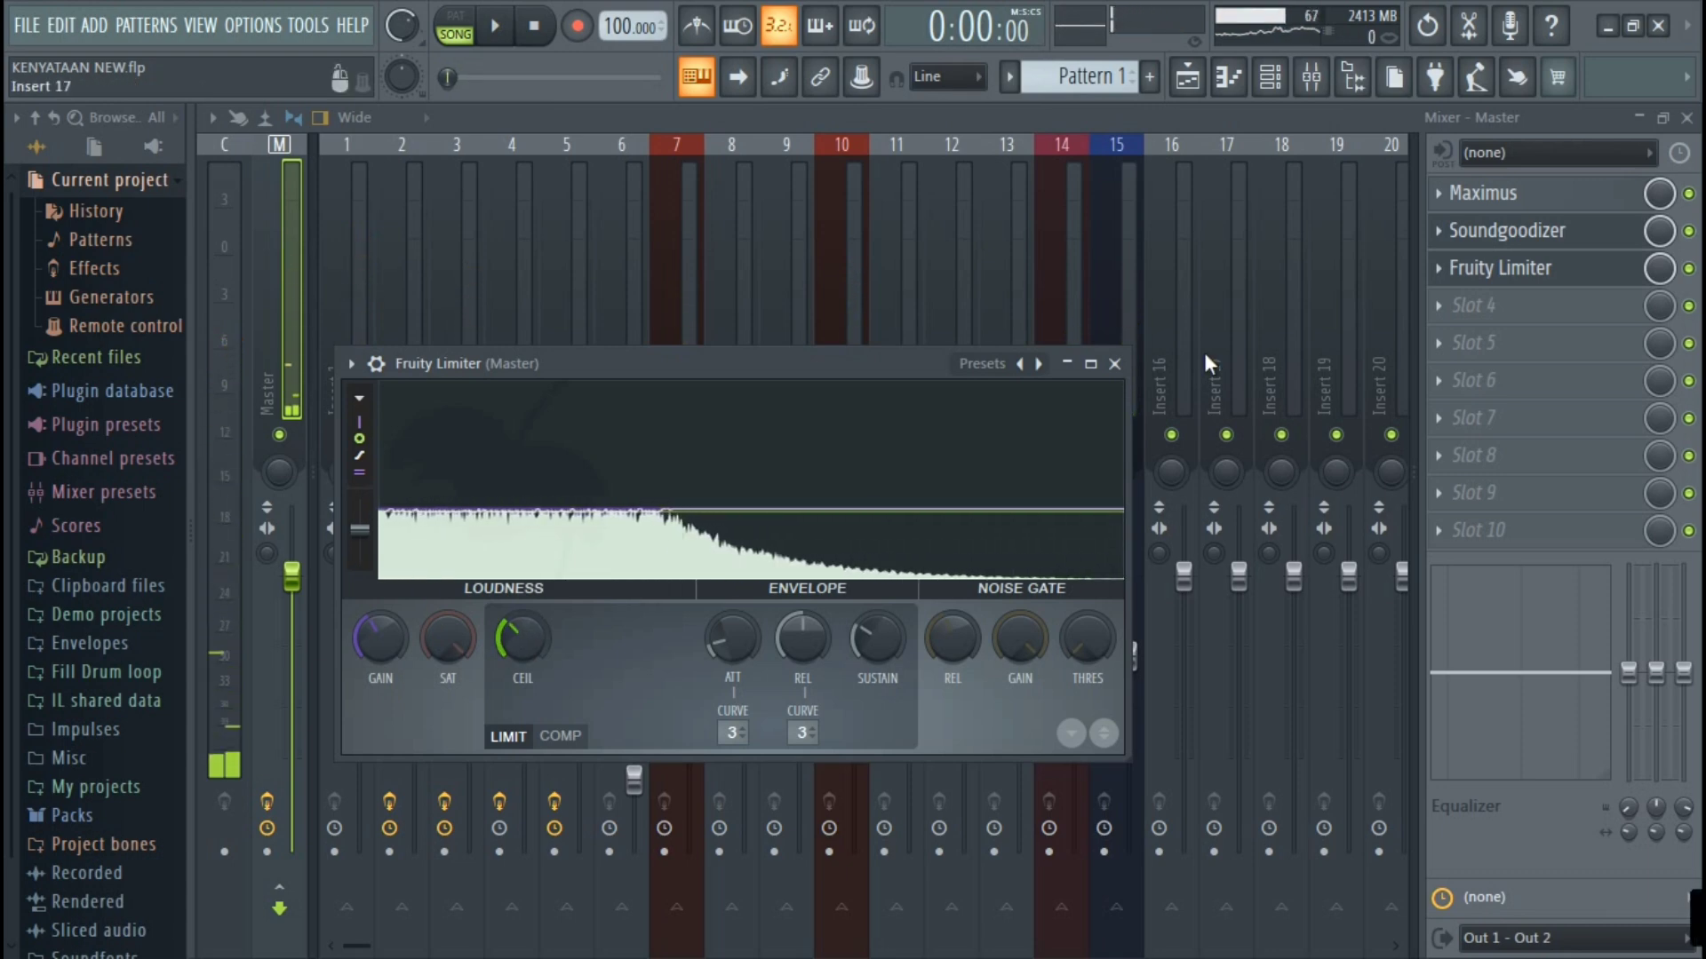
- Add Youlean Loudness Meter 2 in slot 9 of the Master track and choose its Spotify preset
click(1475, 508)
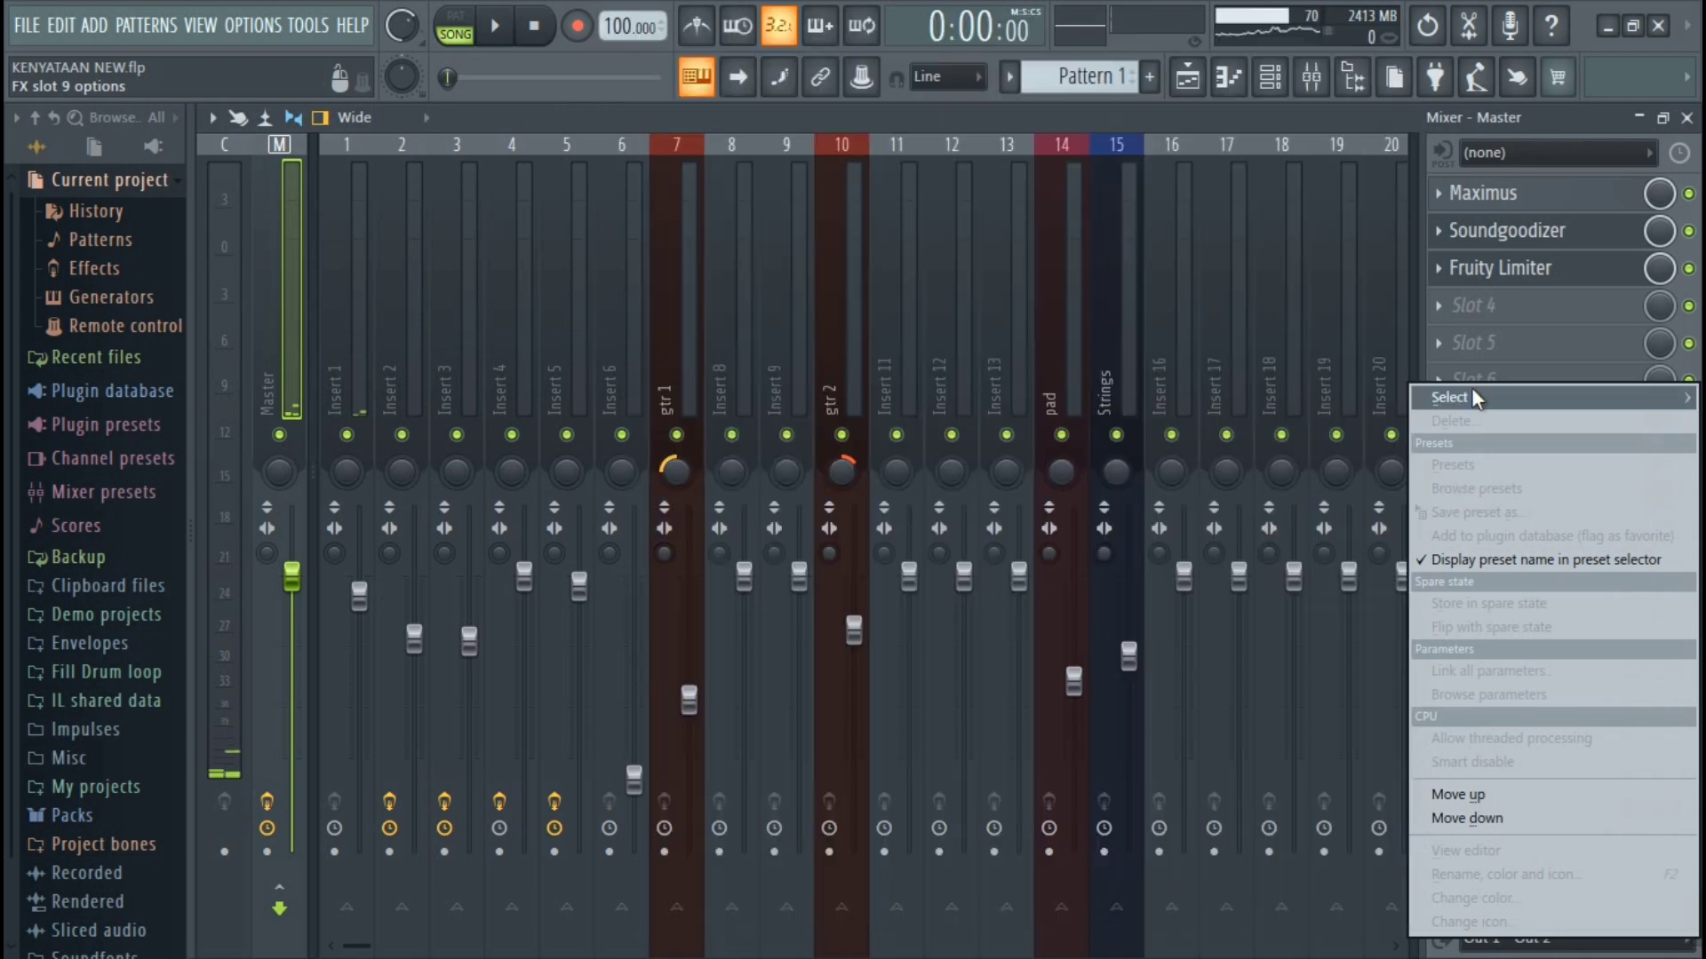
mouse_move(1471, 388)
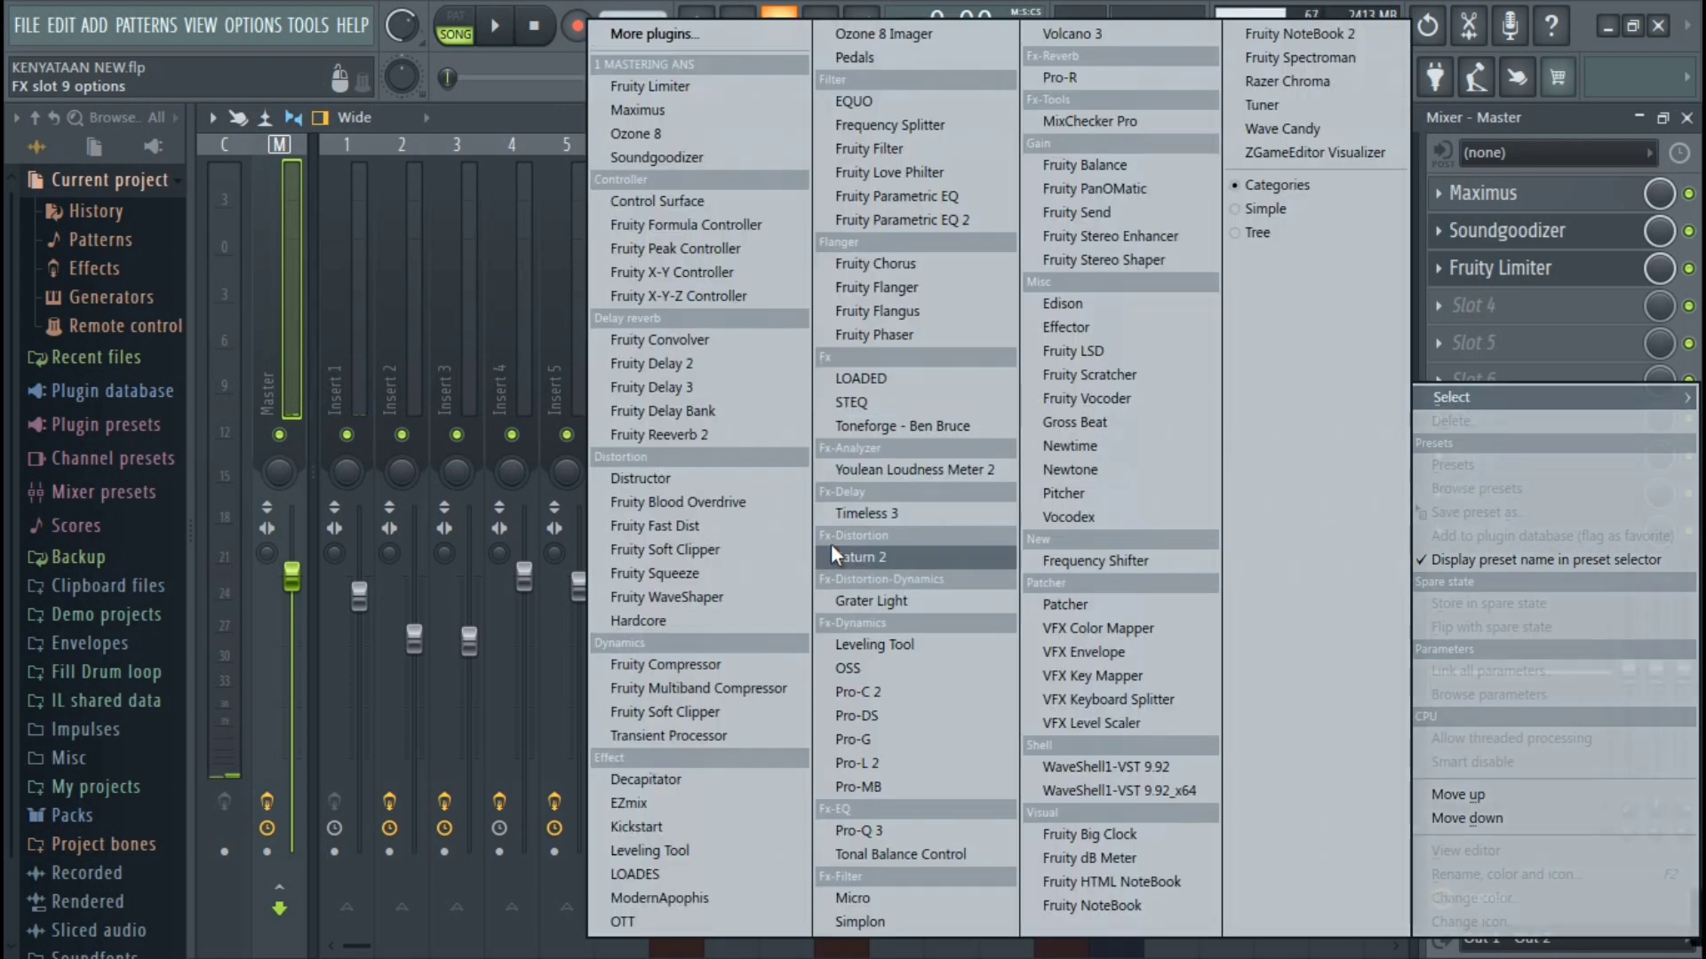
click(892, 479)
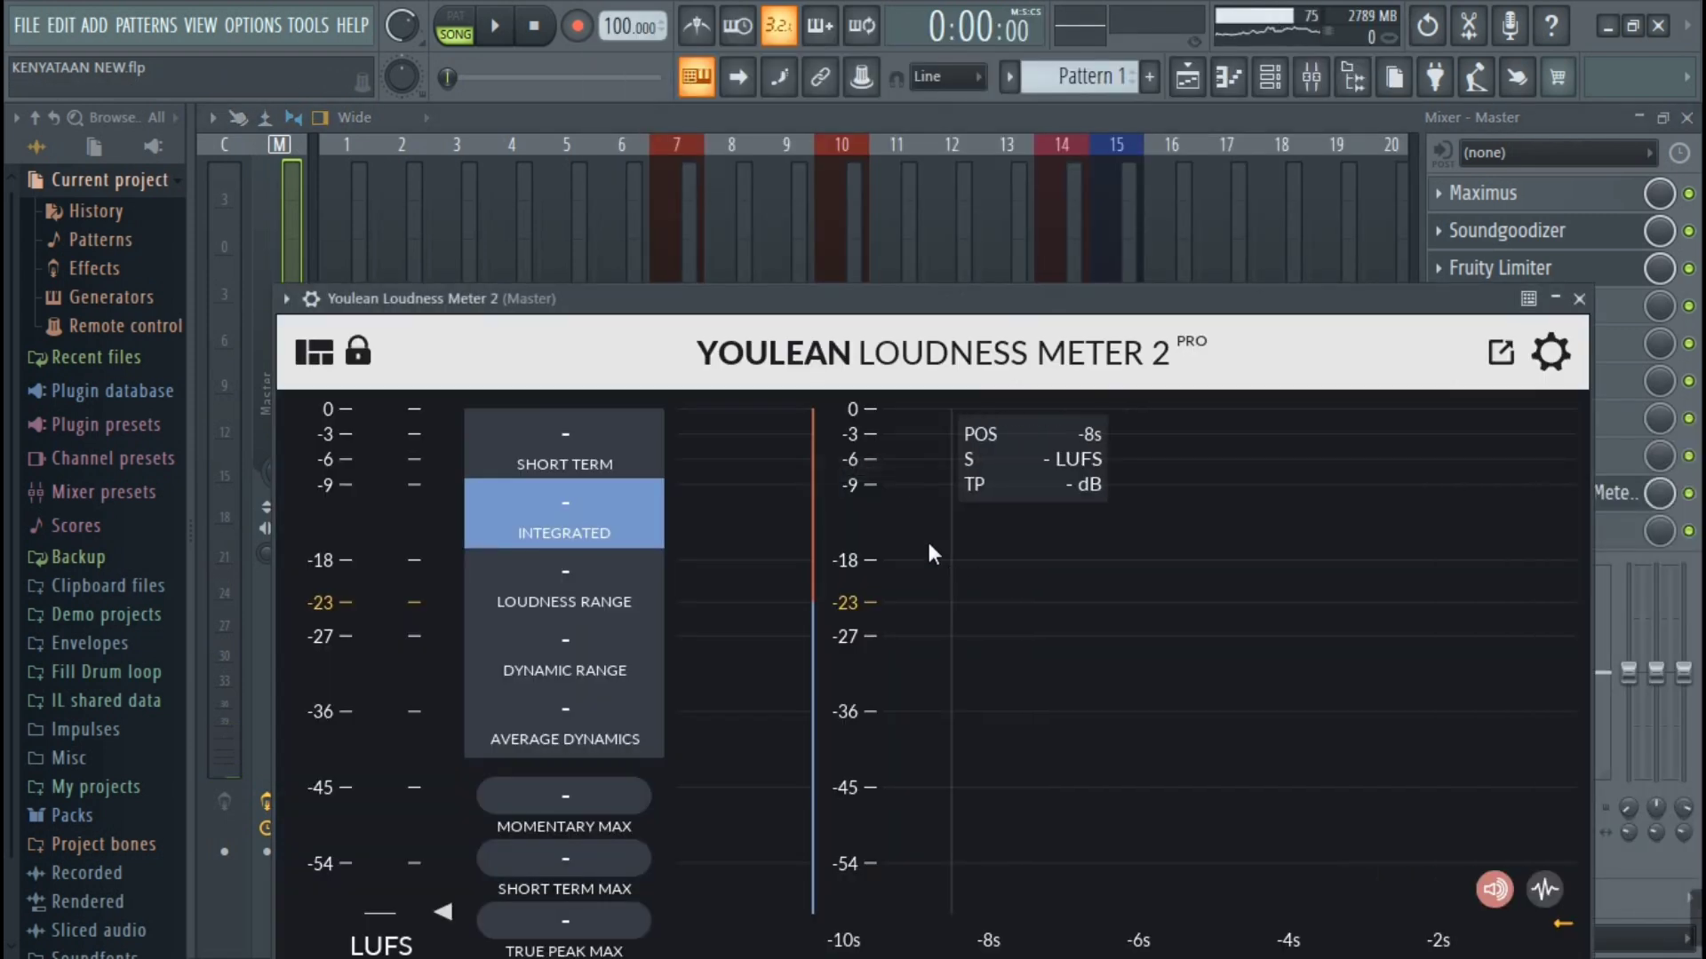
drag(883, 293, 847, 94)
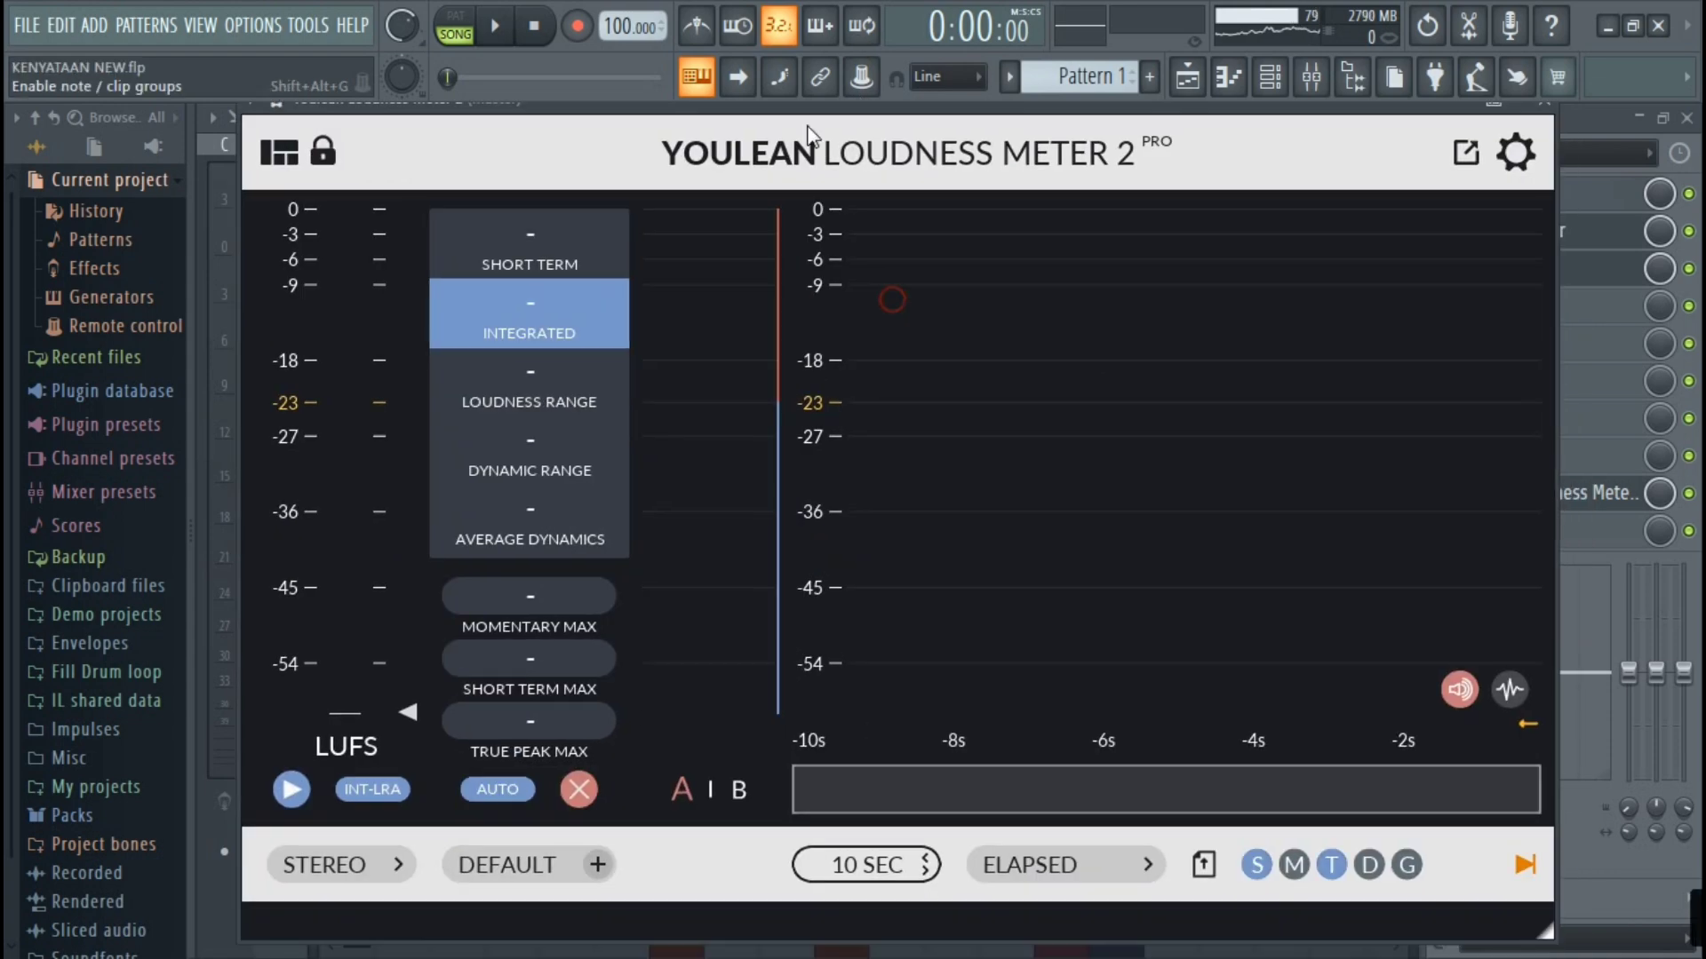
click(515, 868)
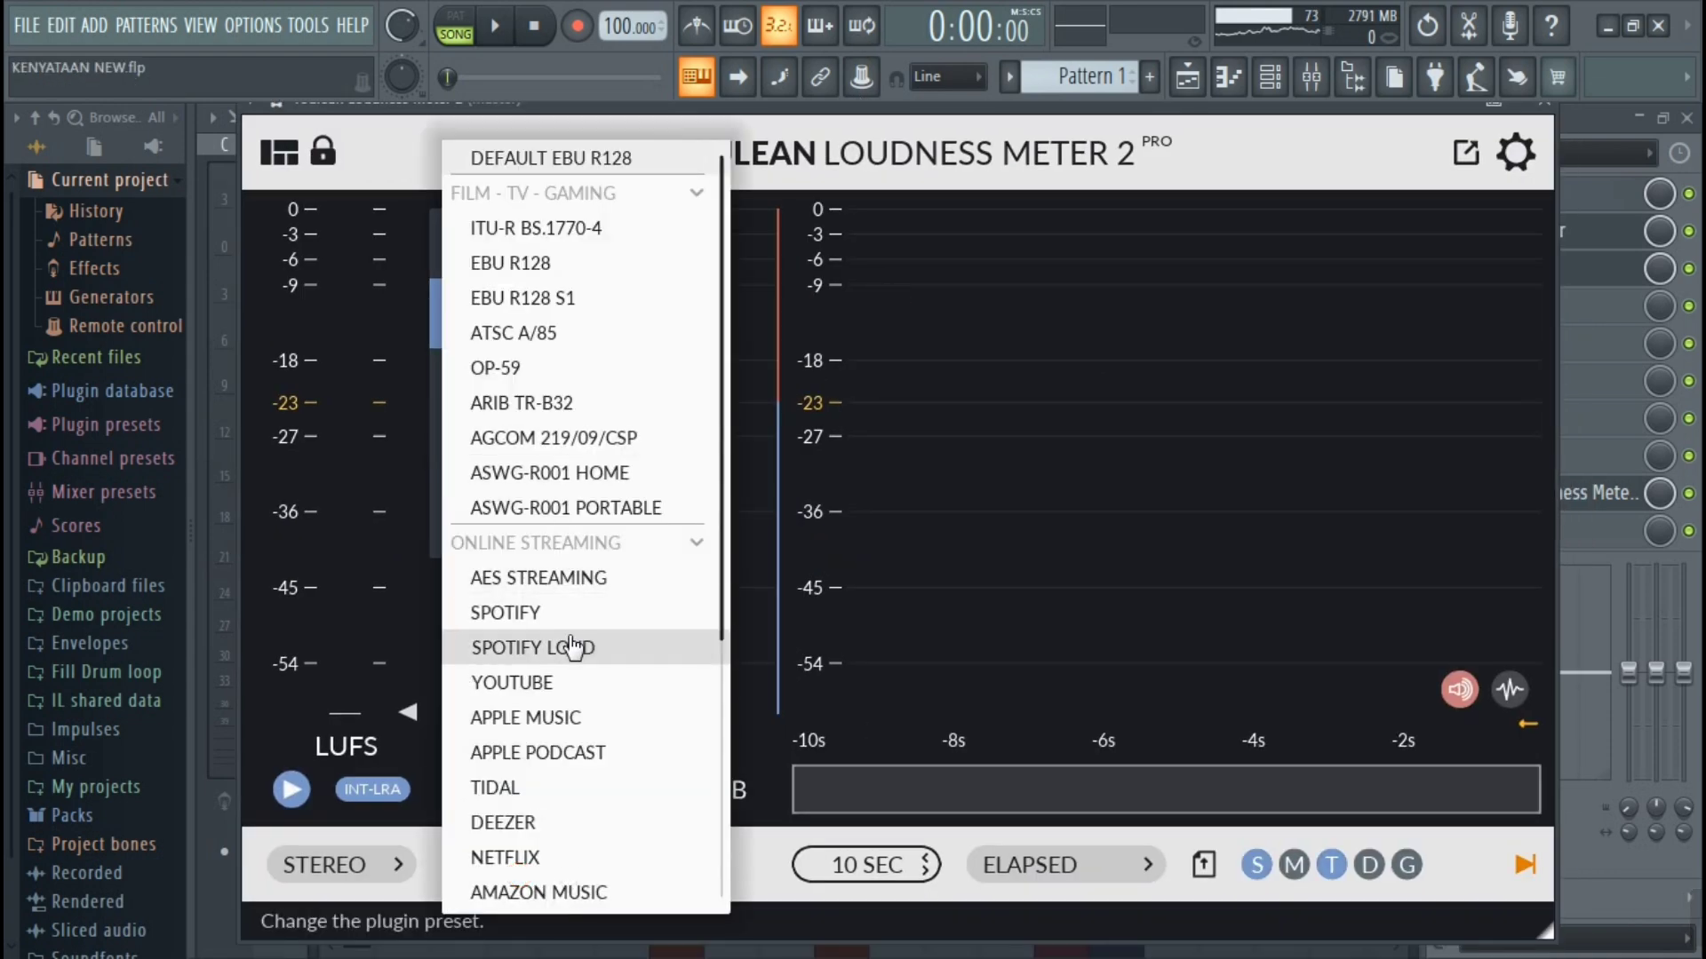
click(533, 613)
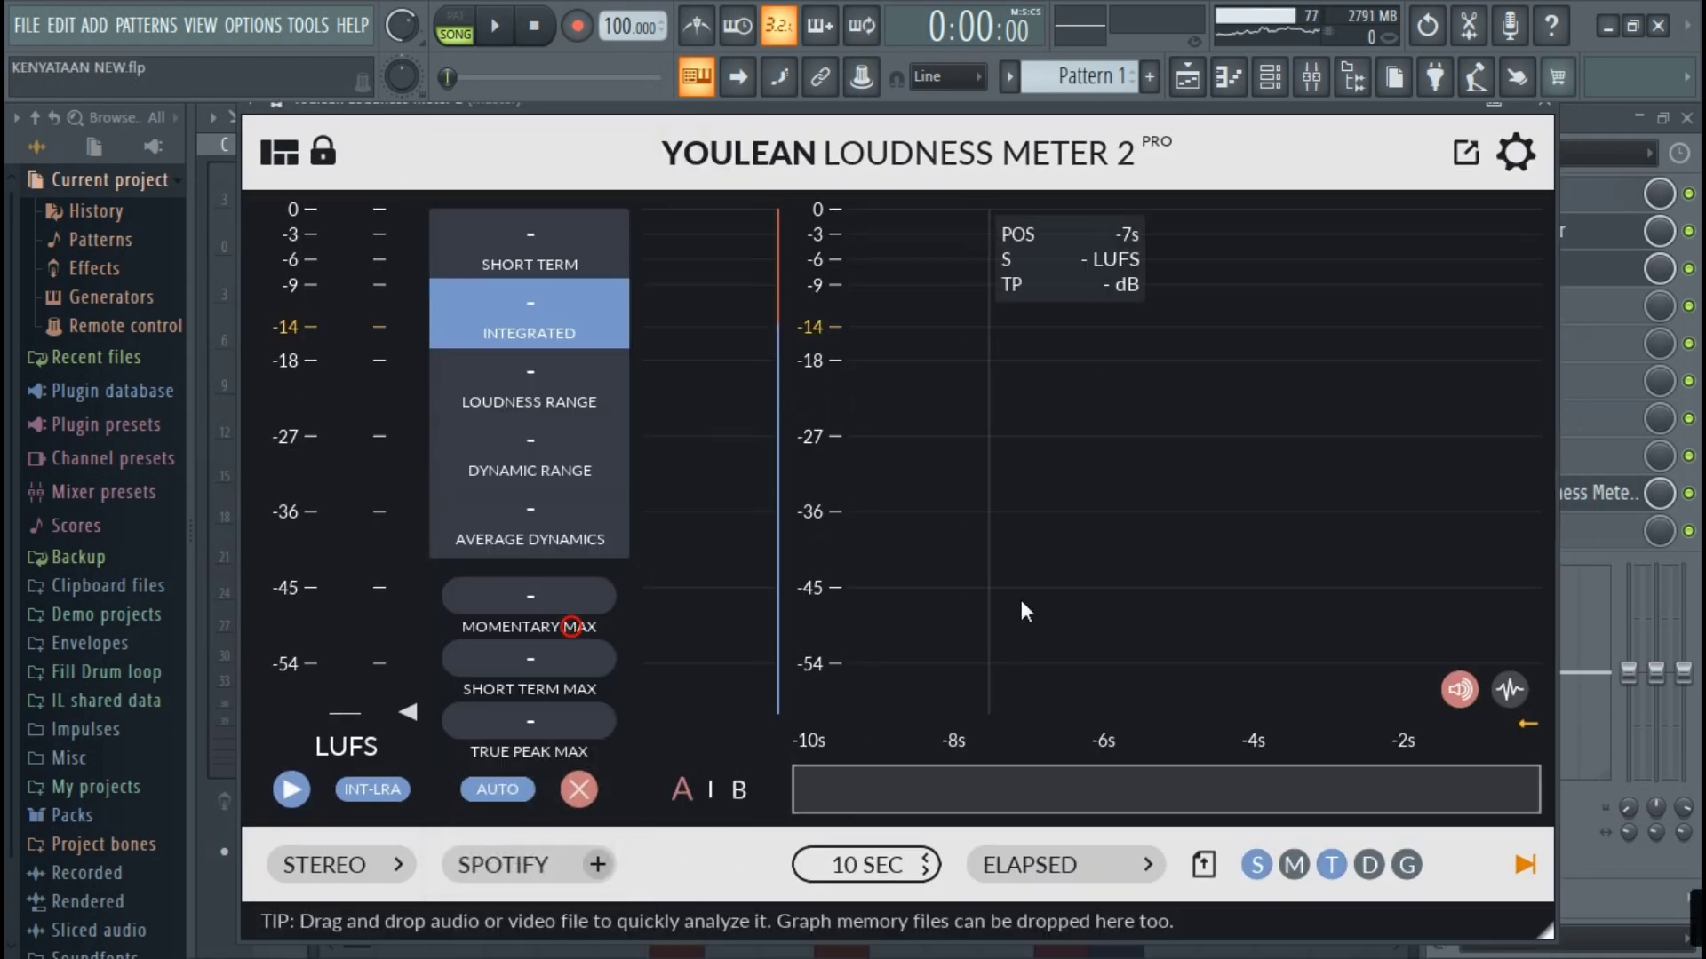
- Play the song to measure its integrated loudness against the Spotify target, and close the loudness meter
key(space)
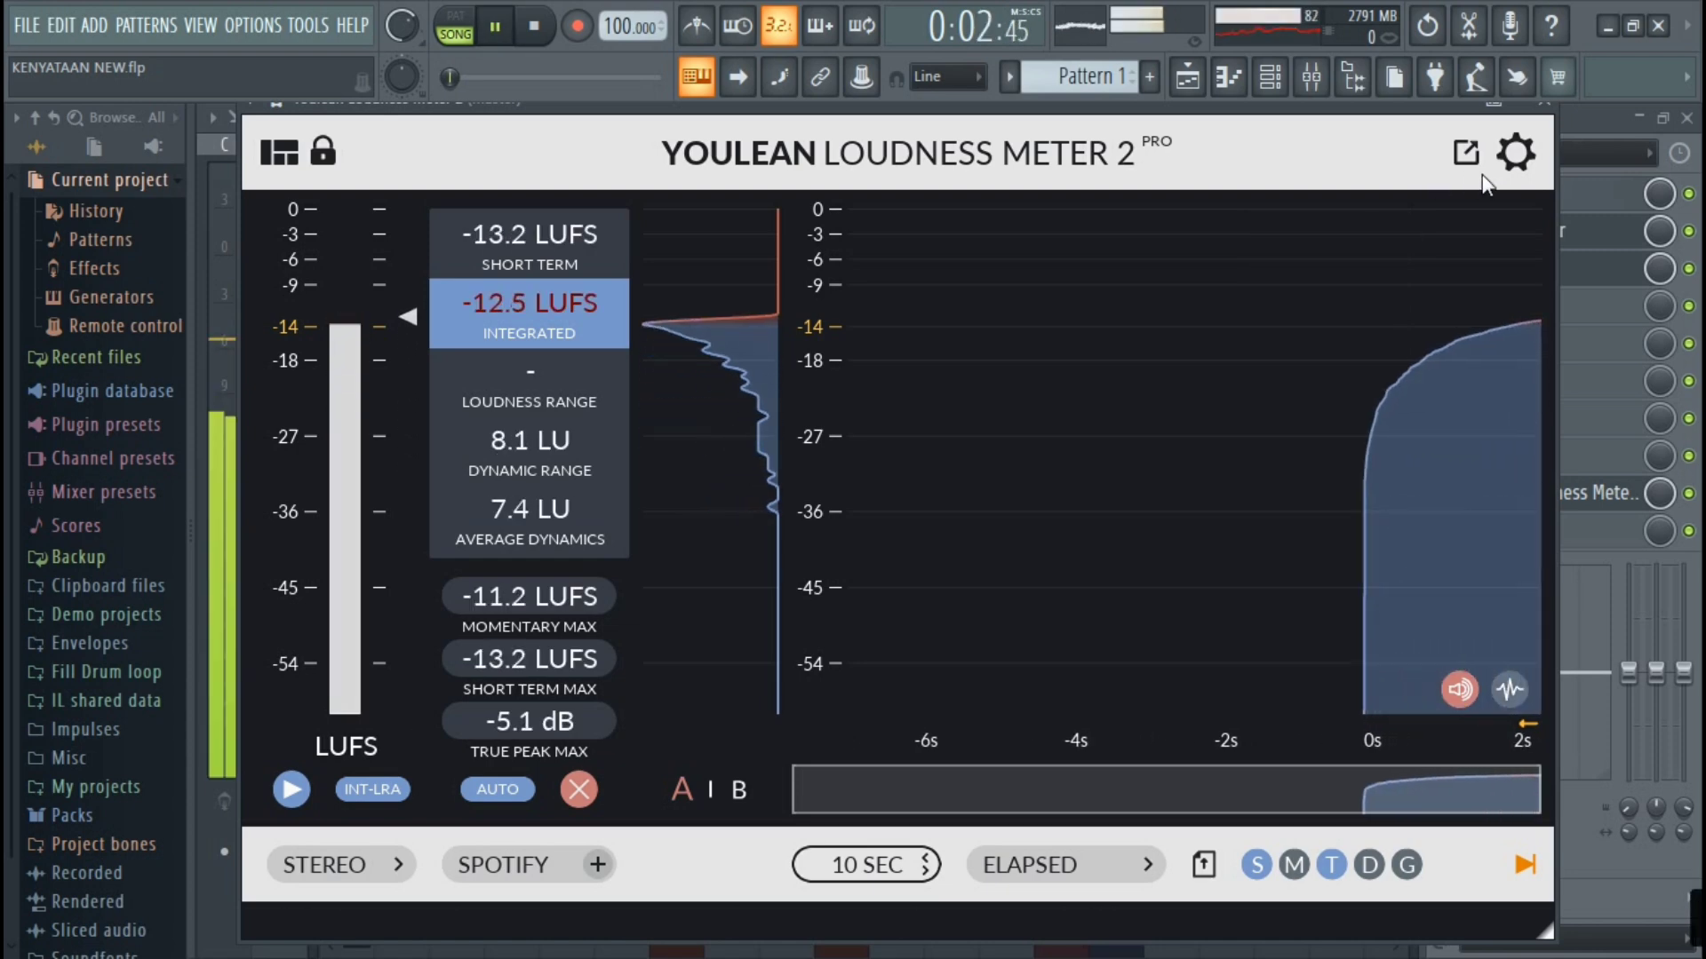
drag(1225, 107, 1228, 180)
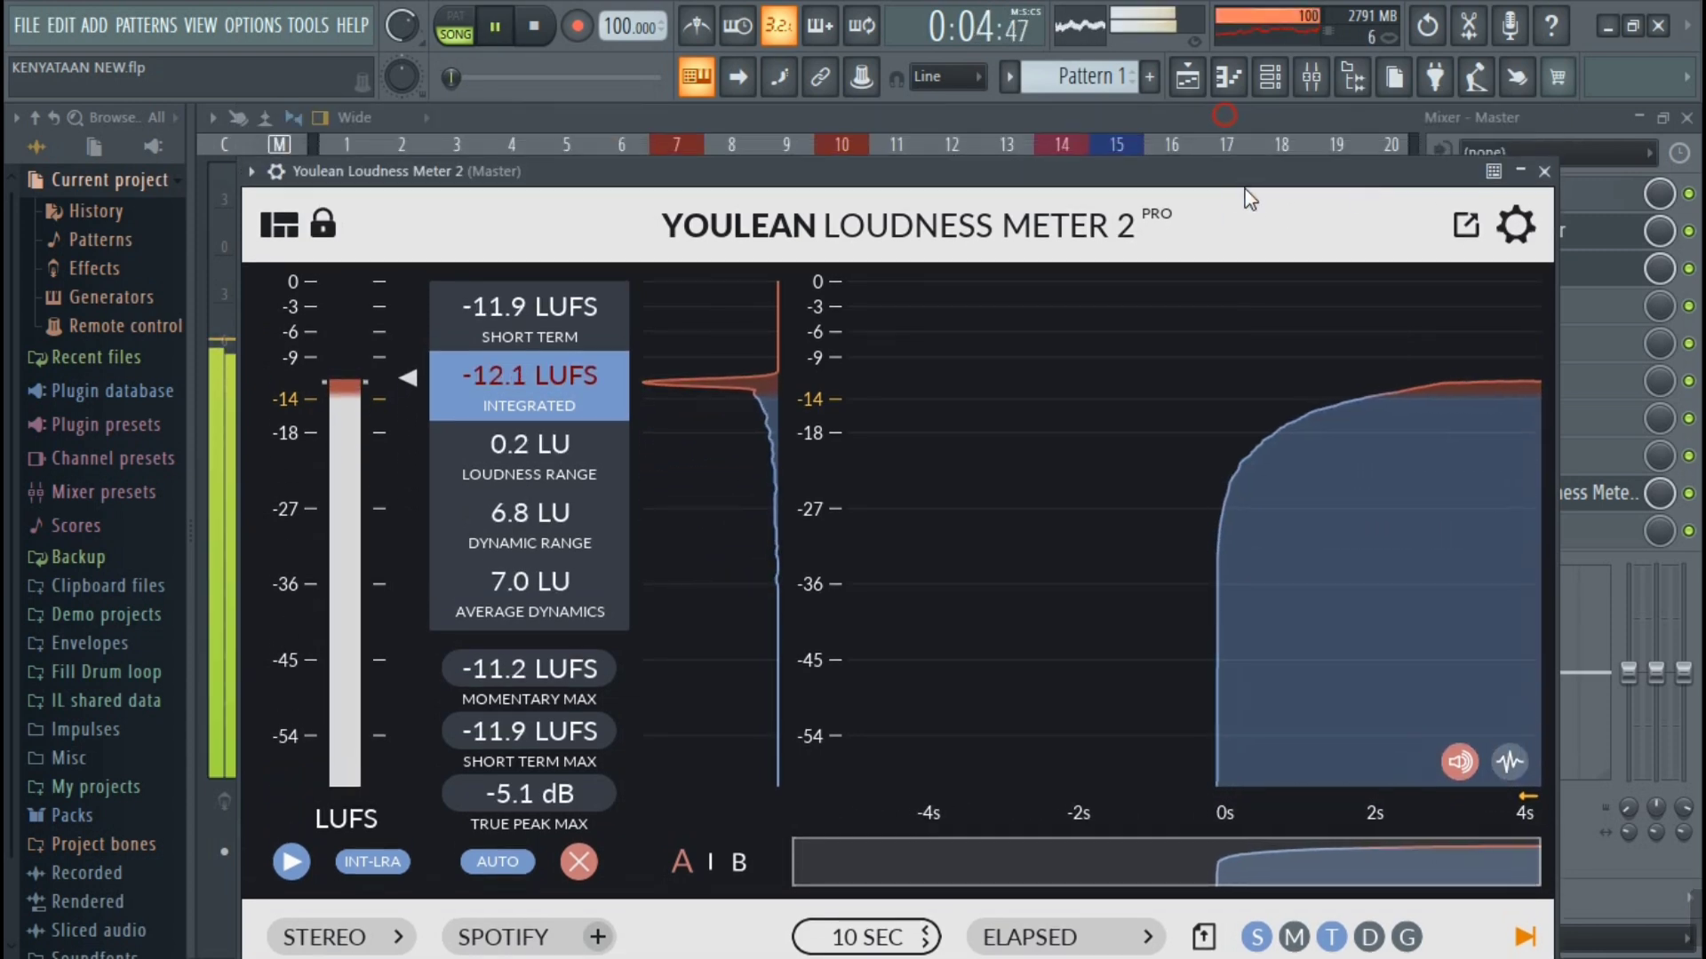
click(1543, 174)
key(space)
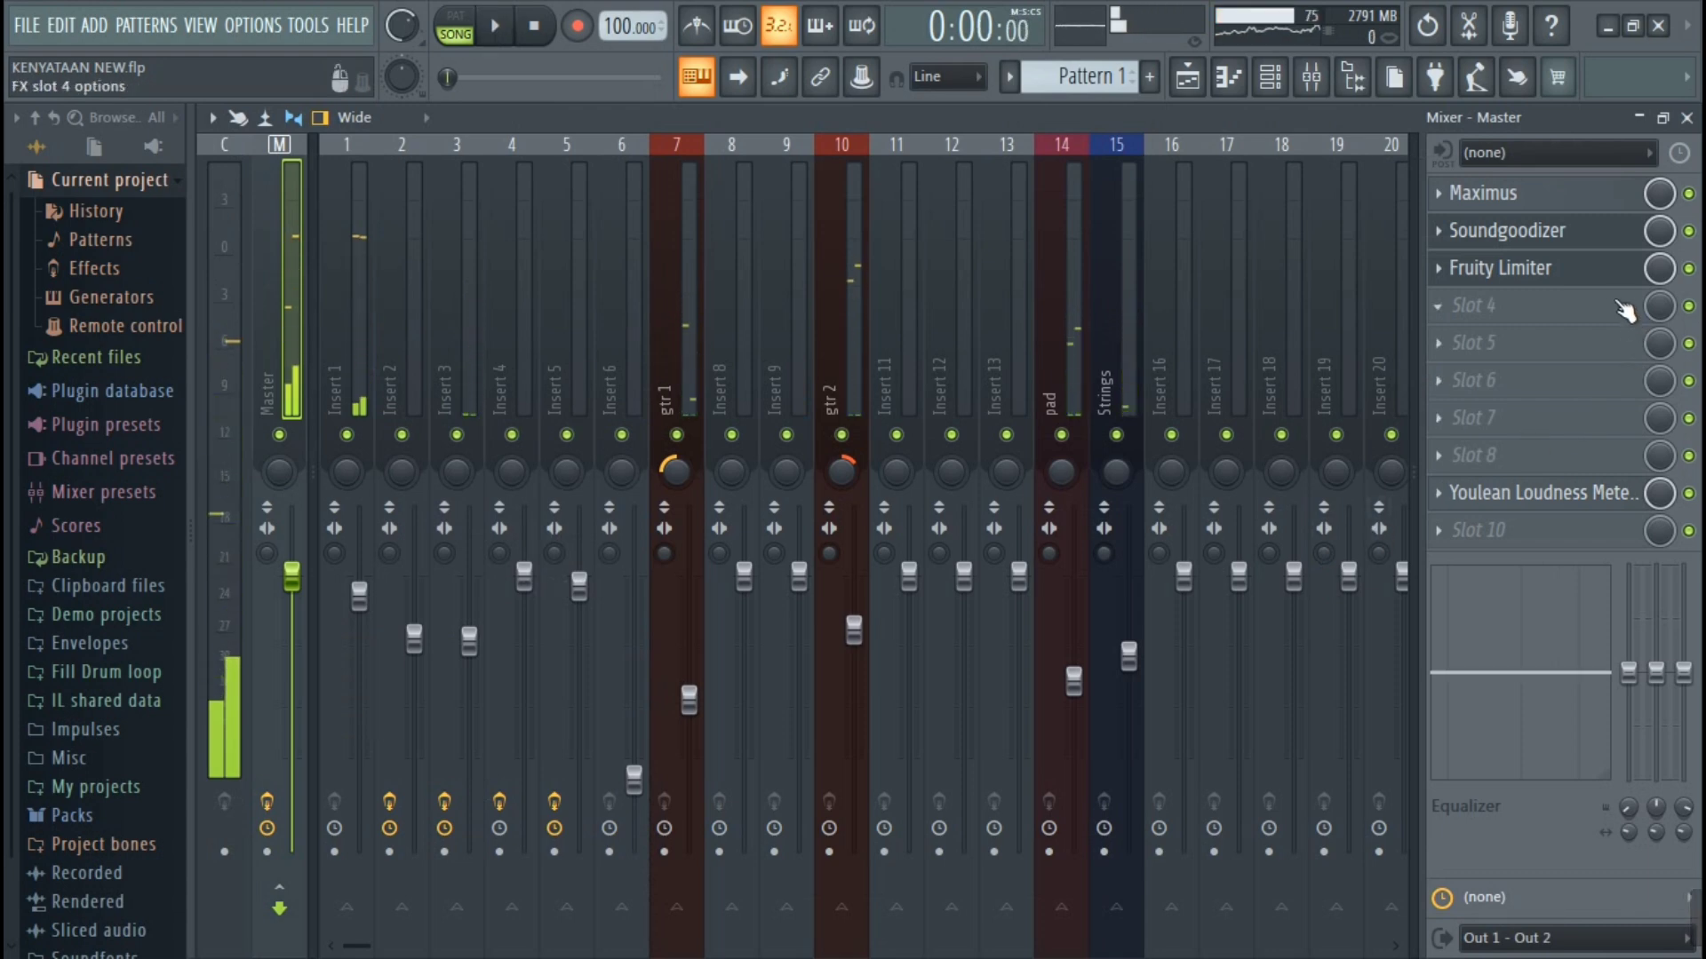
- Lower the Fruity Limiter's ceiling further and set its gain to -6.8 dB
click(1582, 278)
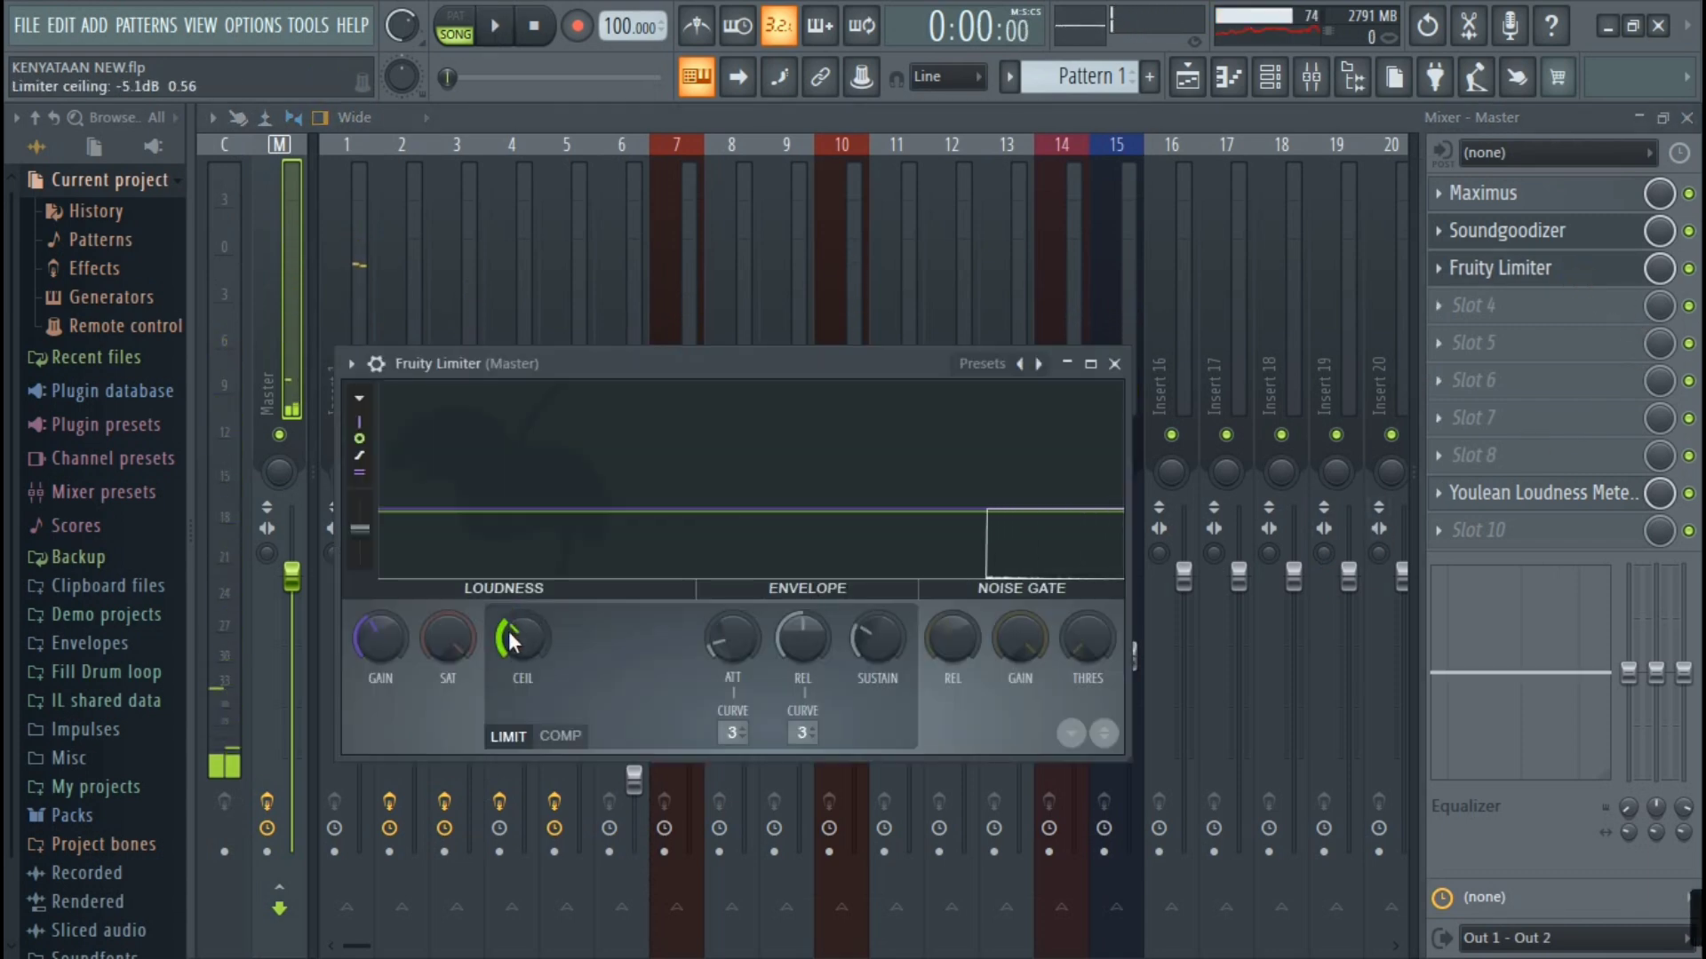
scroll(379, 632, down, 3)
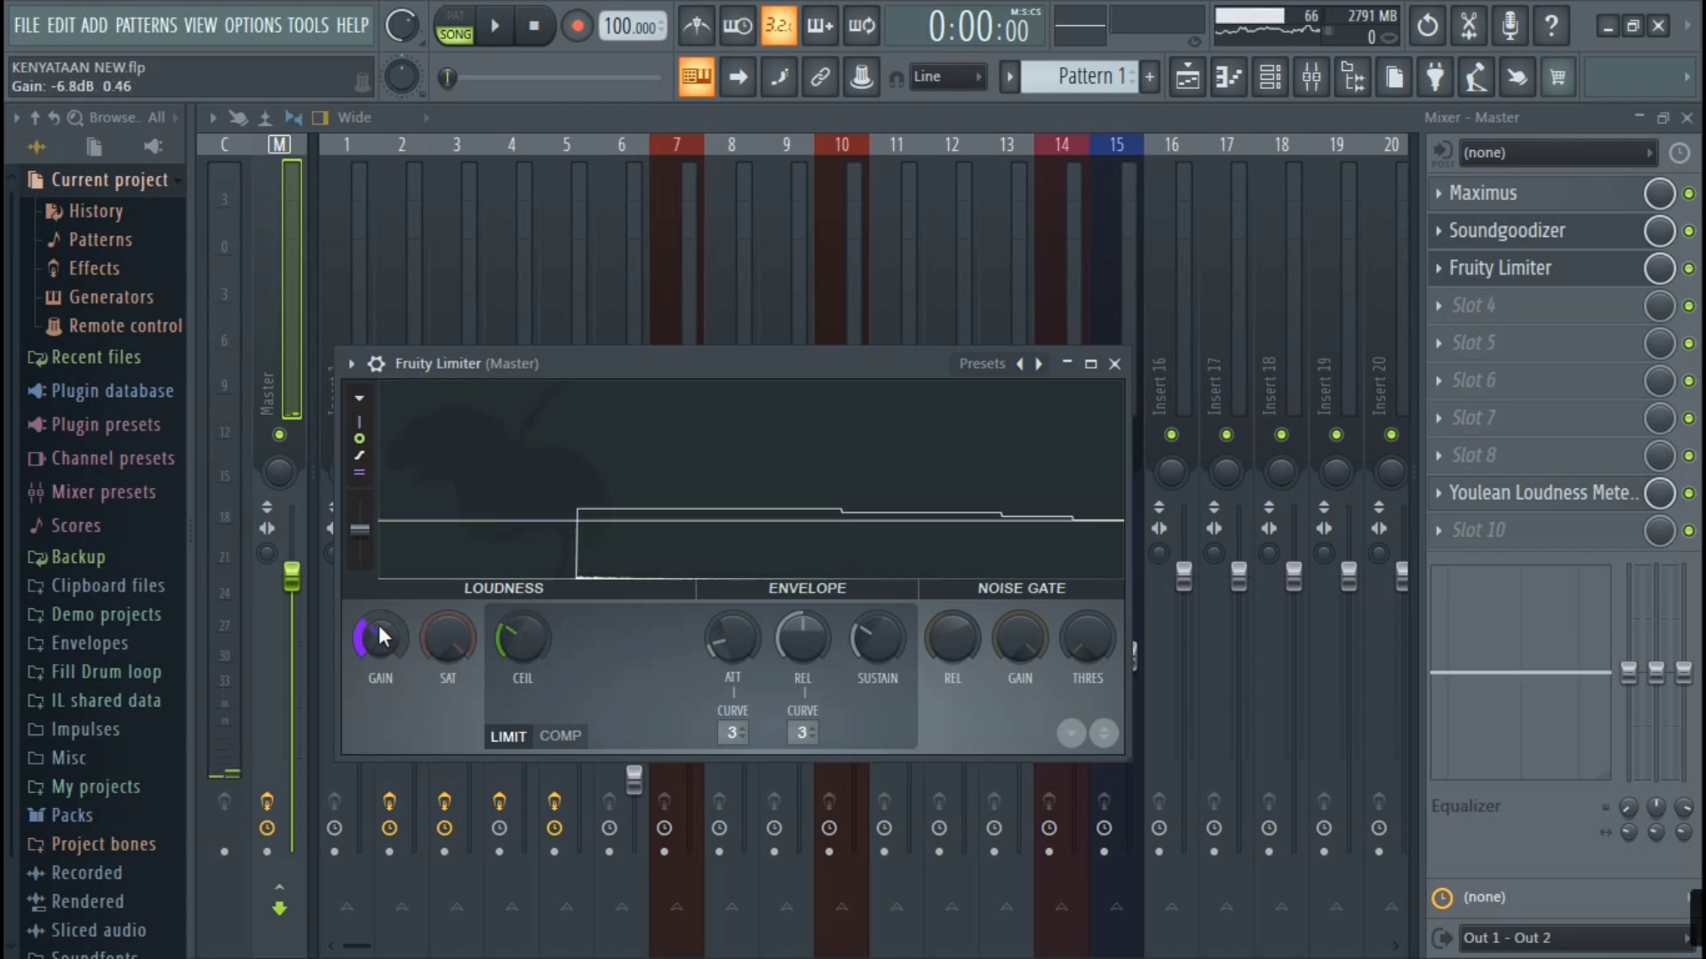
- Play the song again and recheck its integrated loudness in Youlean Loudness Meter 2
key(space)
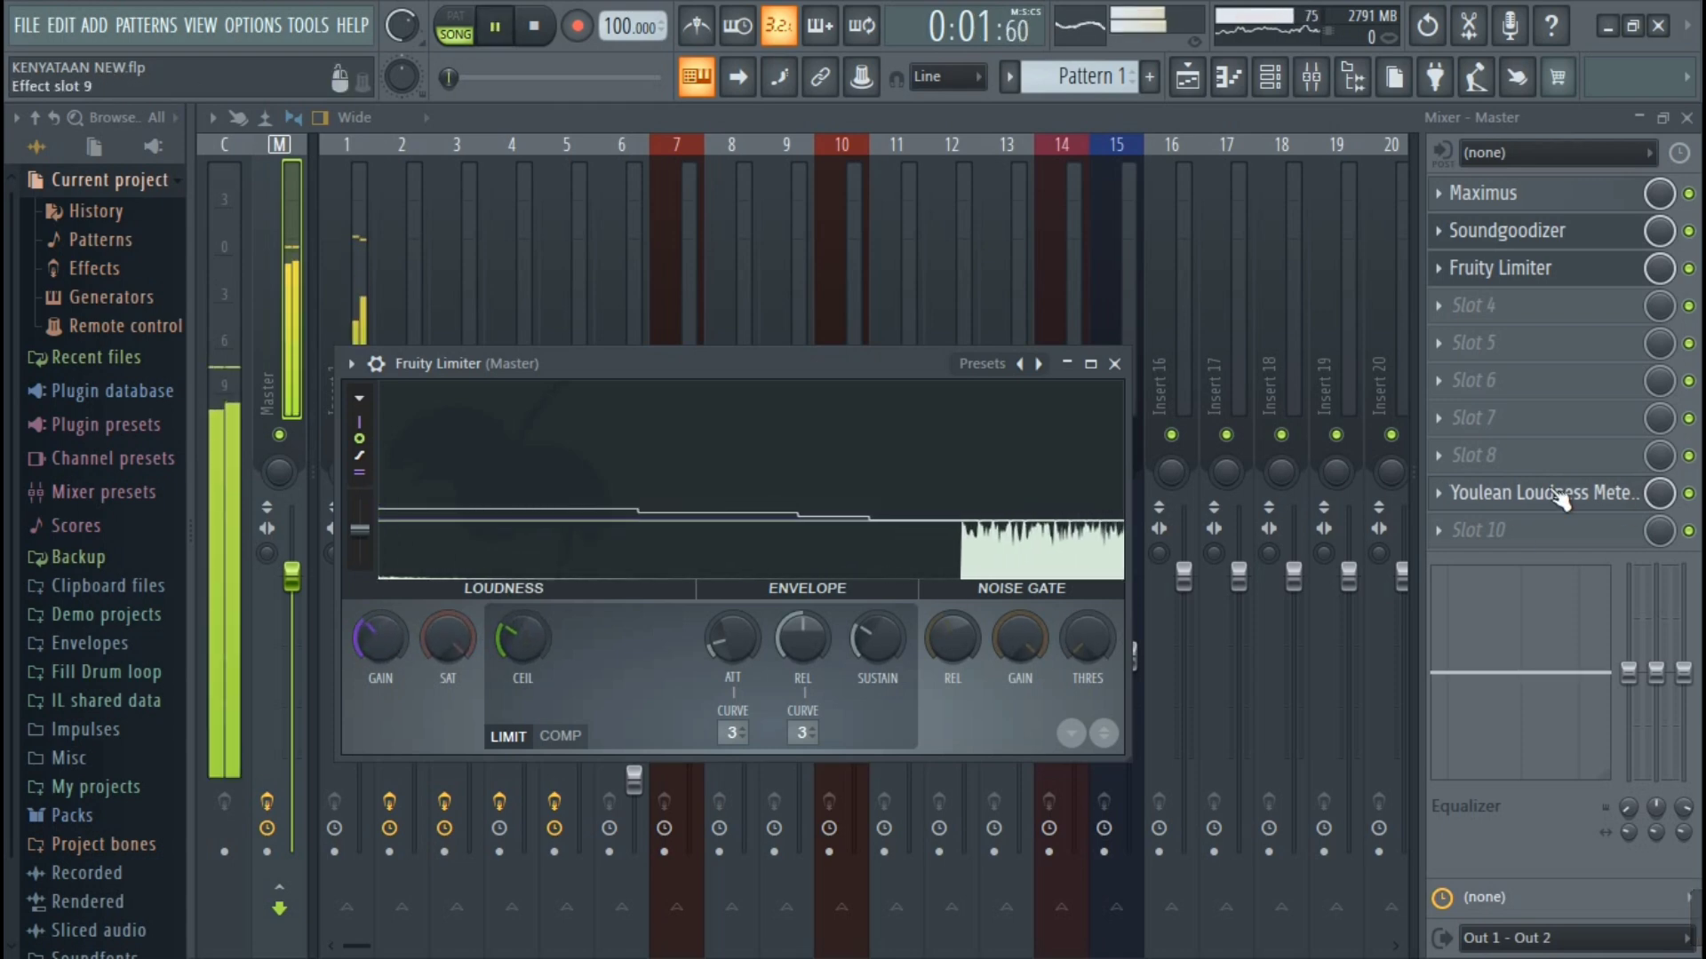
click(1461, 494)
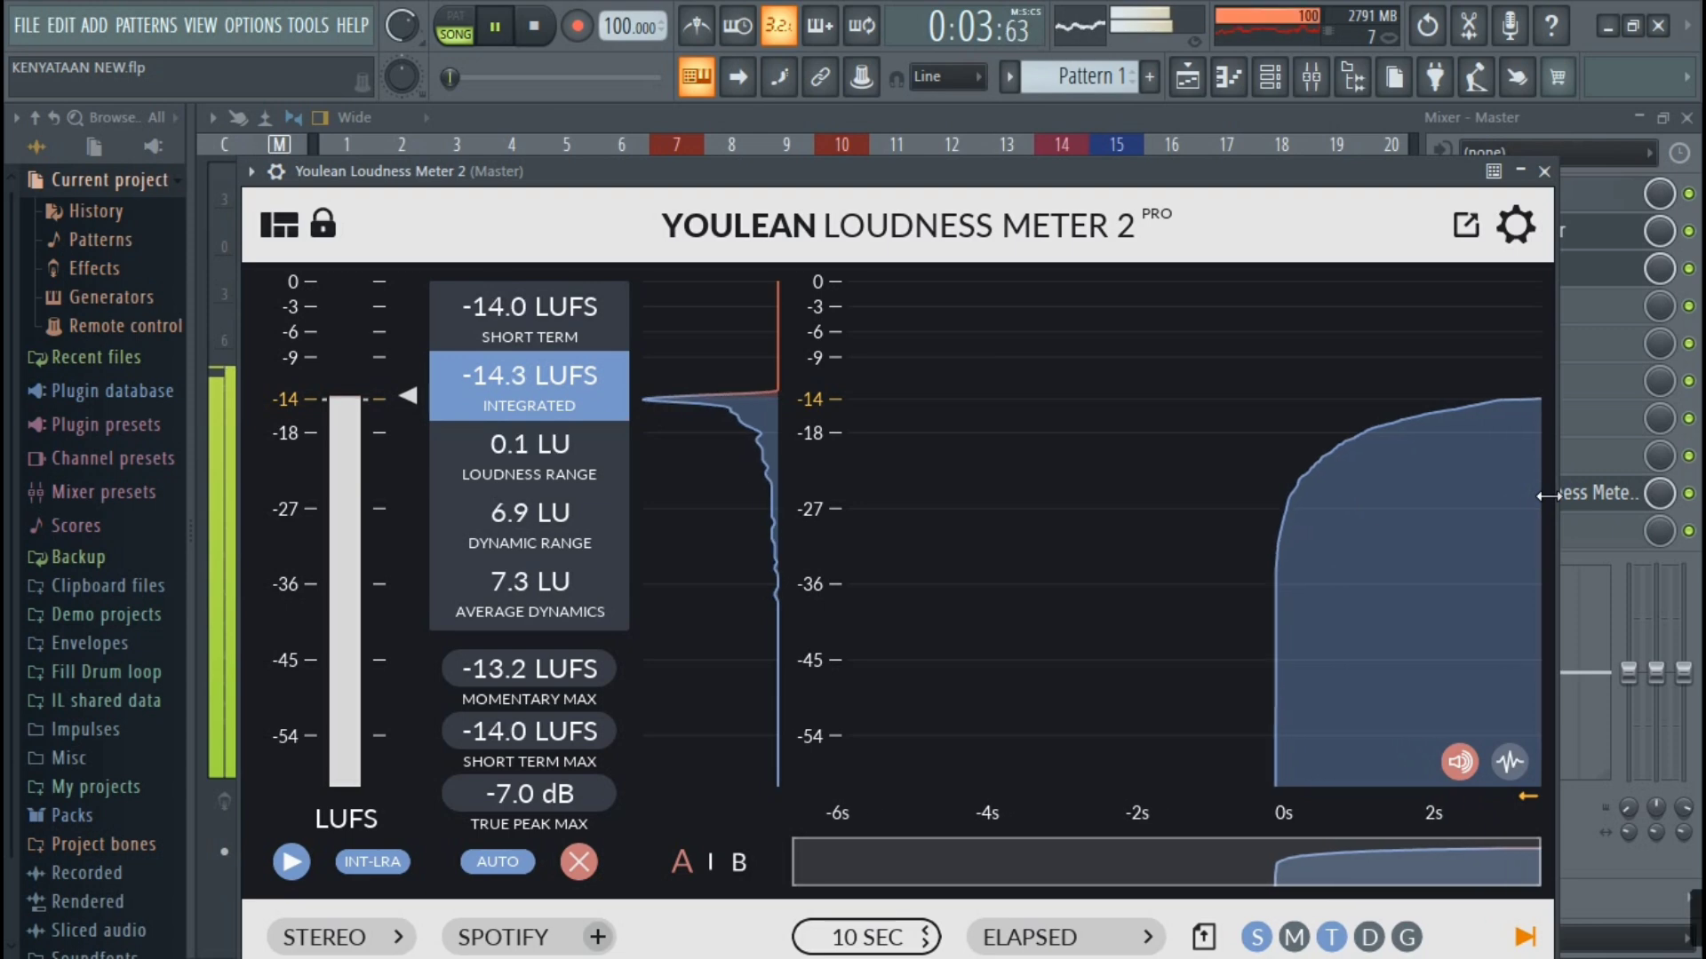
key(space)
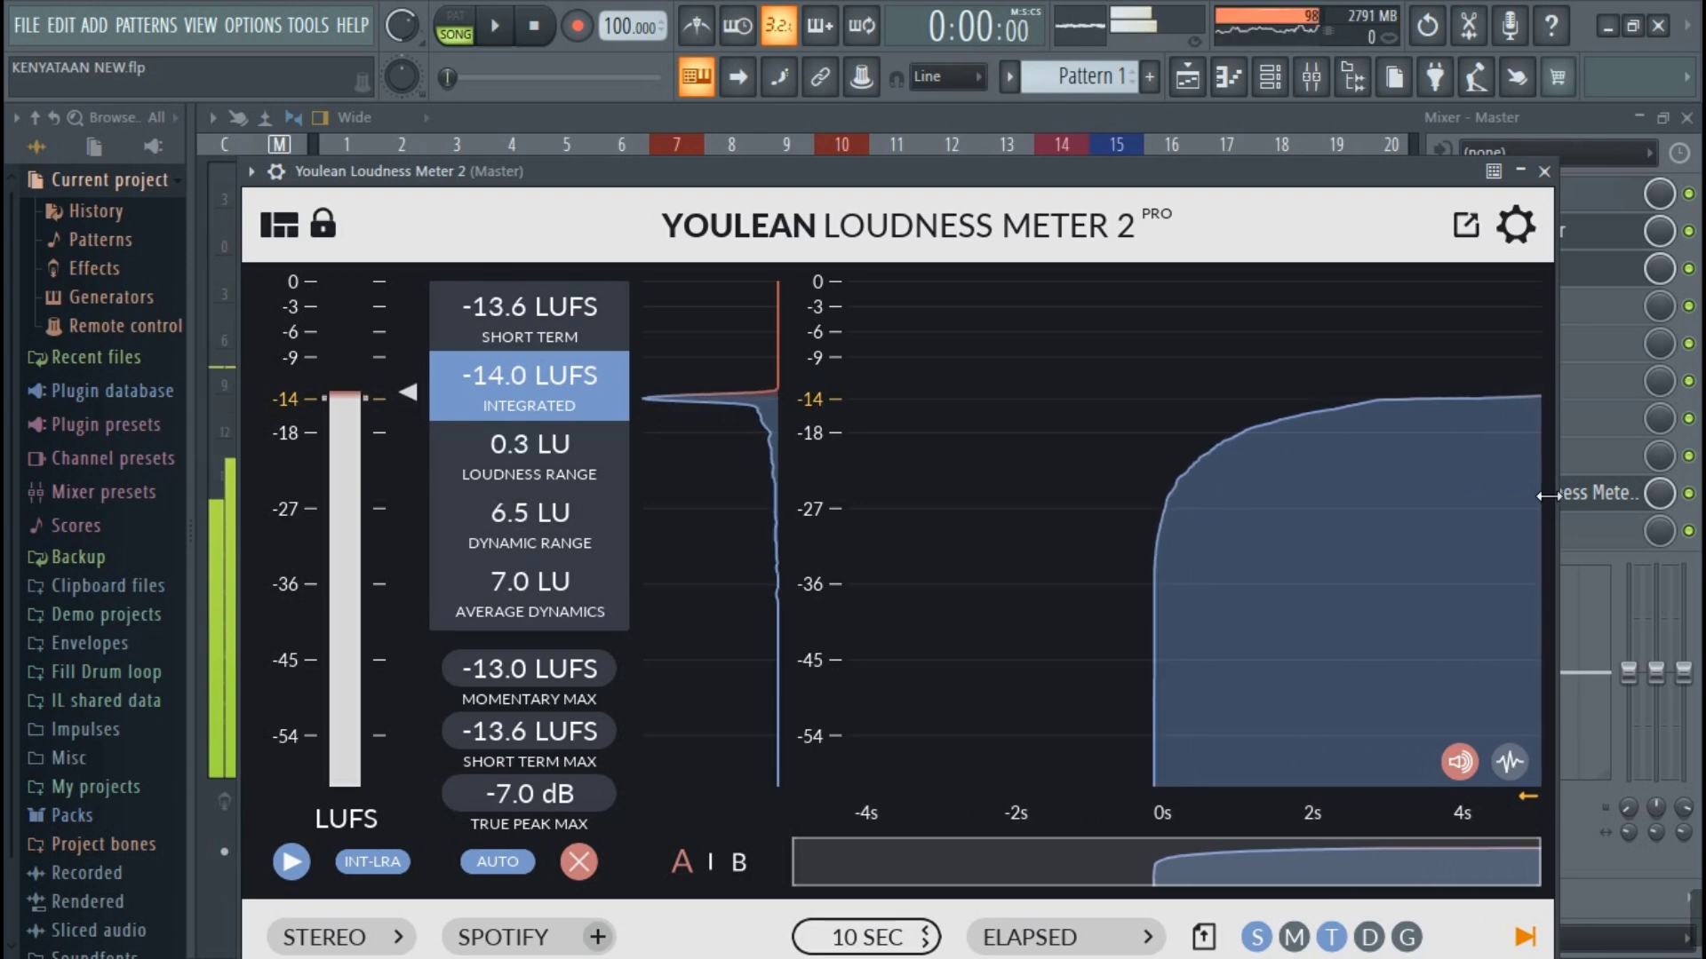
click(1544, 171)
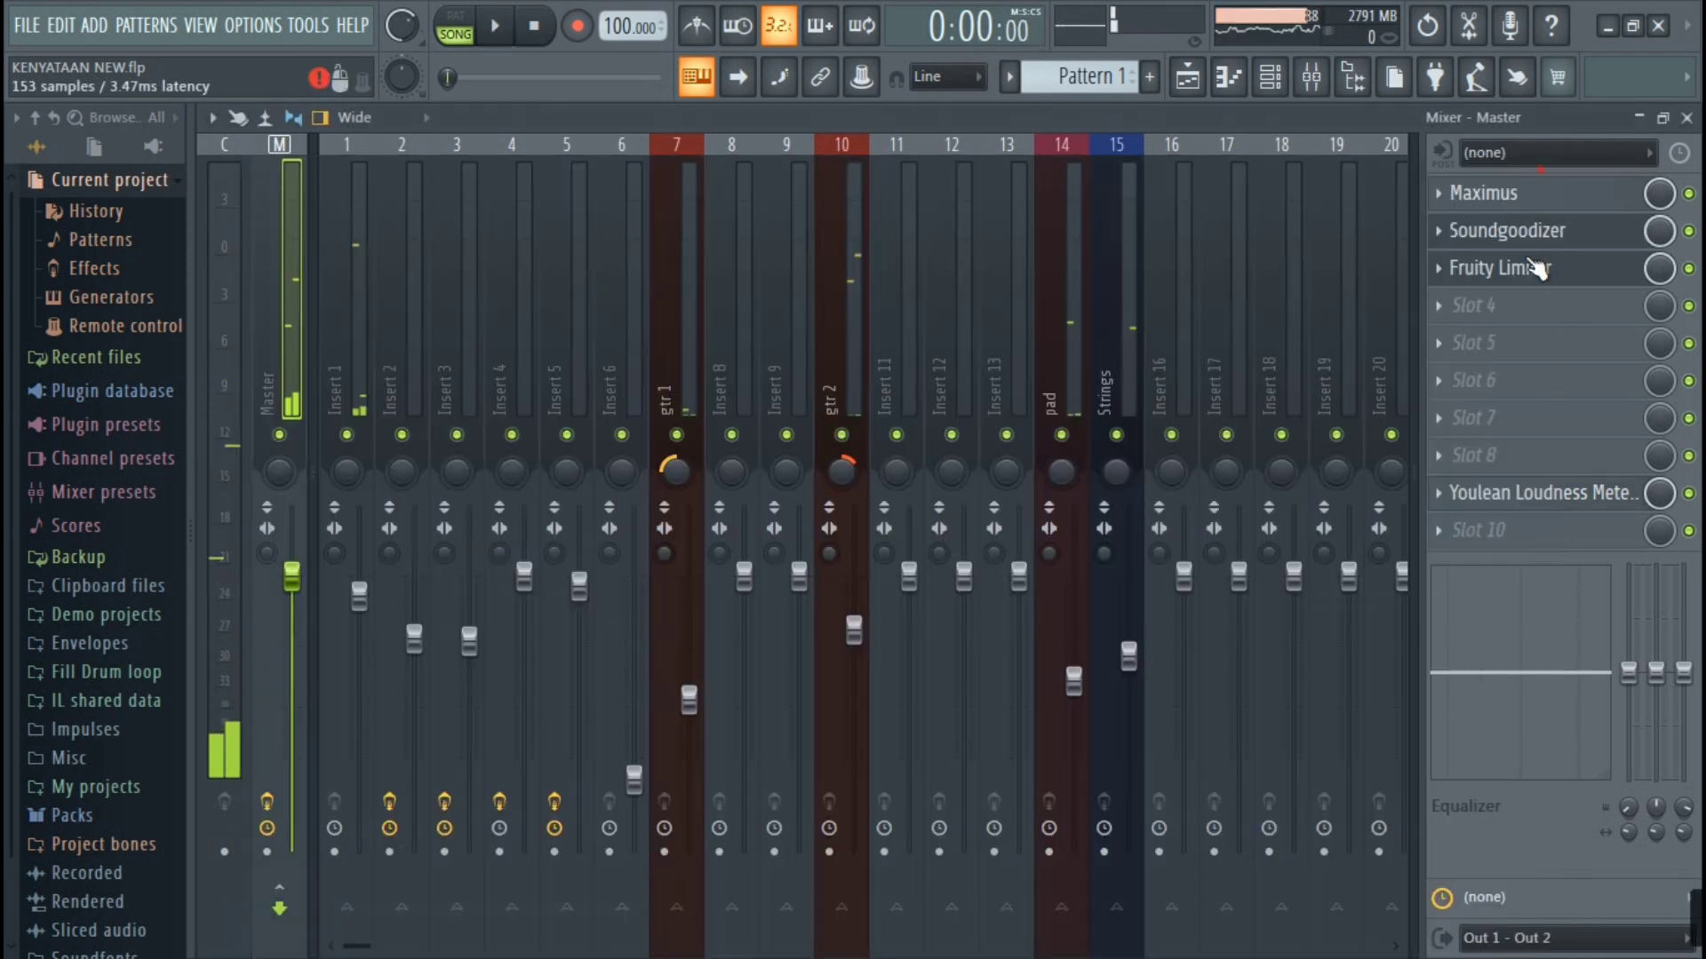
- Delete Youlean Loudness Meter 2 from slot 9 of the Master track
click(1455, 500)
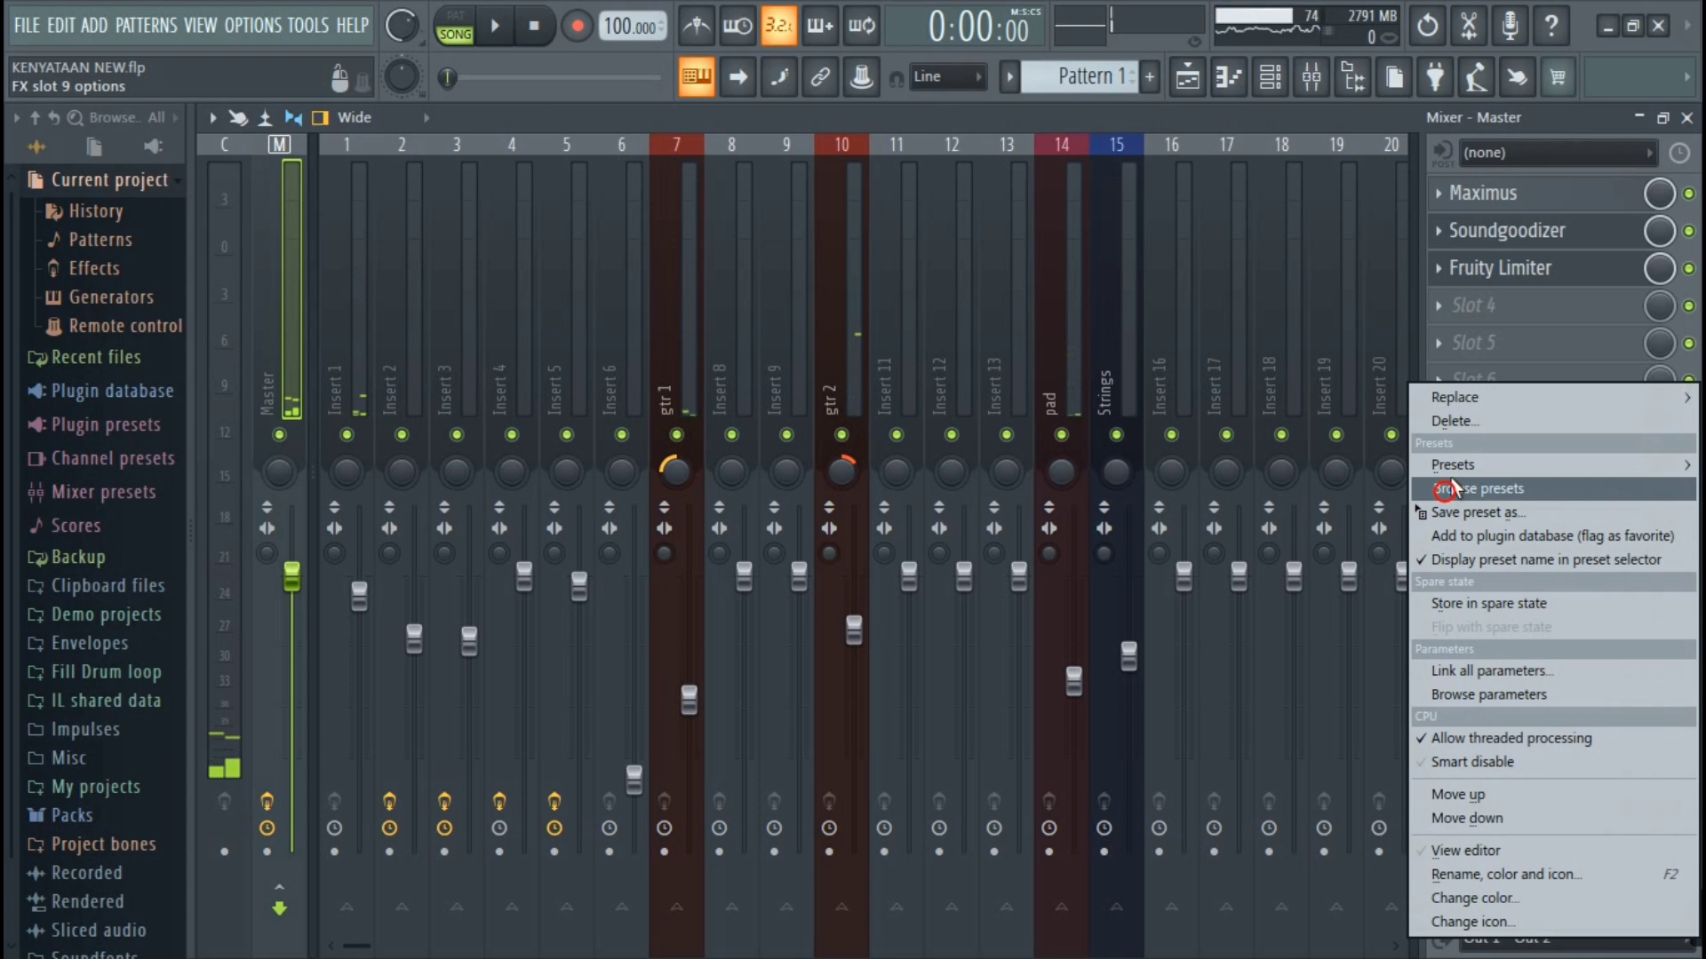
click(1457, 423)
click(967, 560)
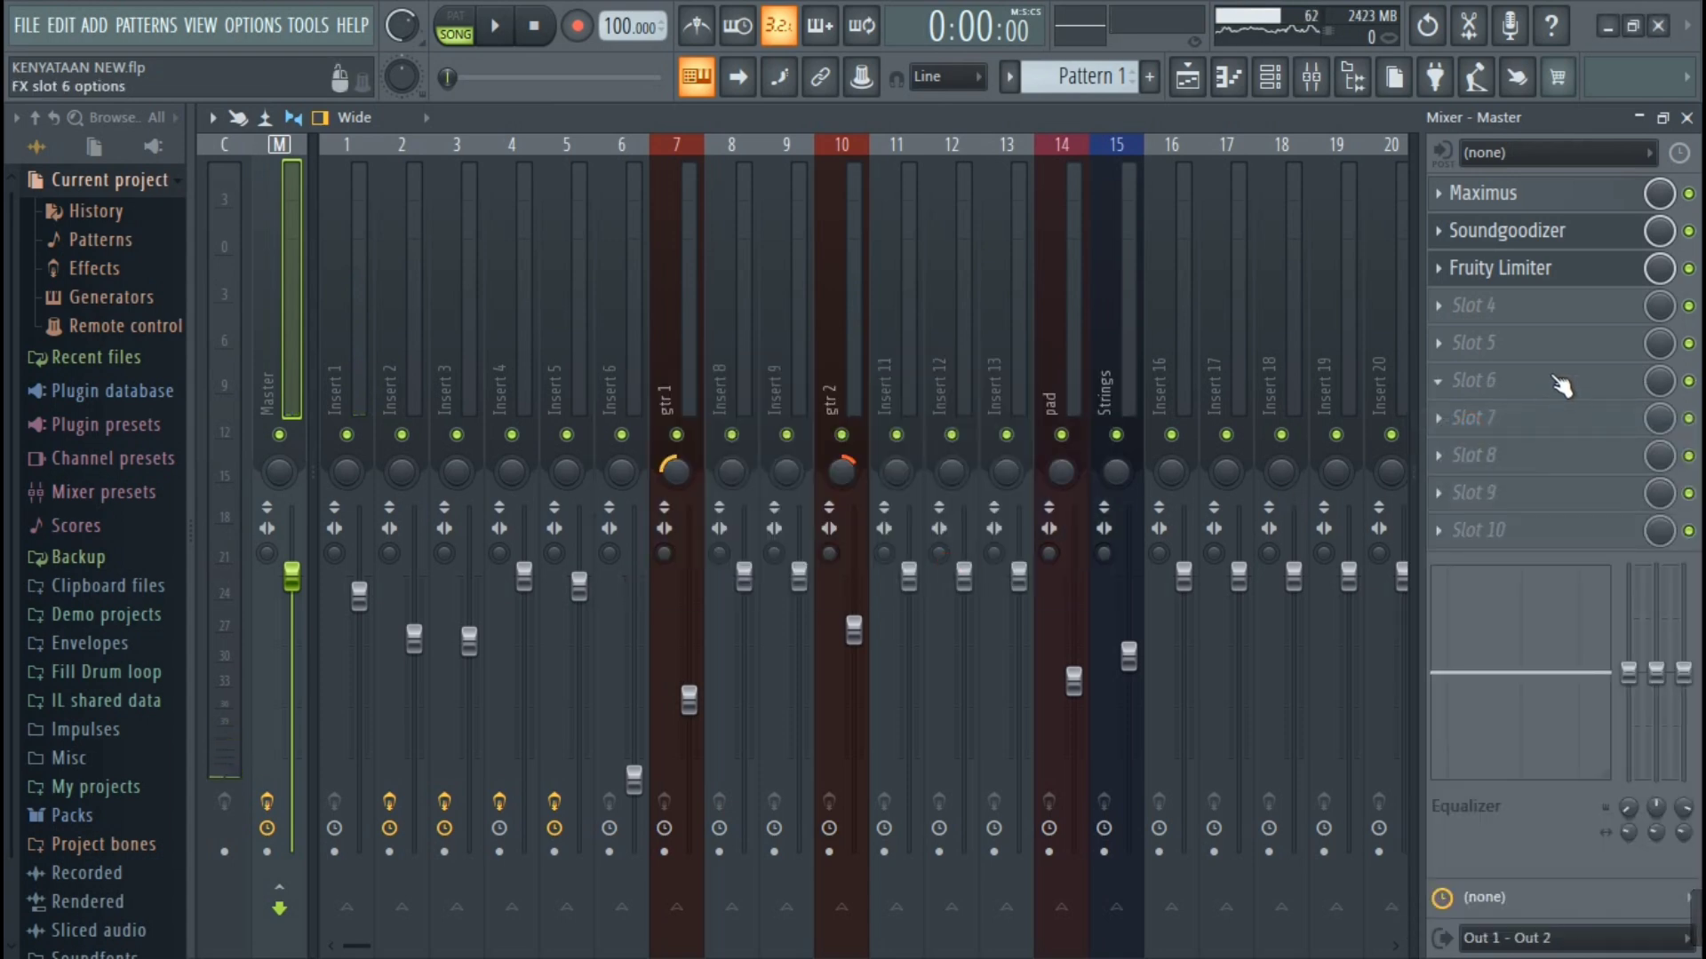
- Play the mastered song to review the final result with Maximus, Soundgoodizer and Fruity Limiter enabled
key(space)
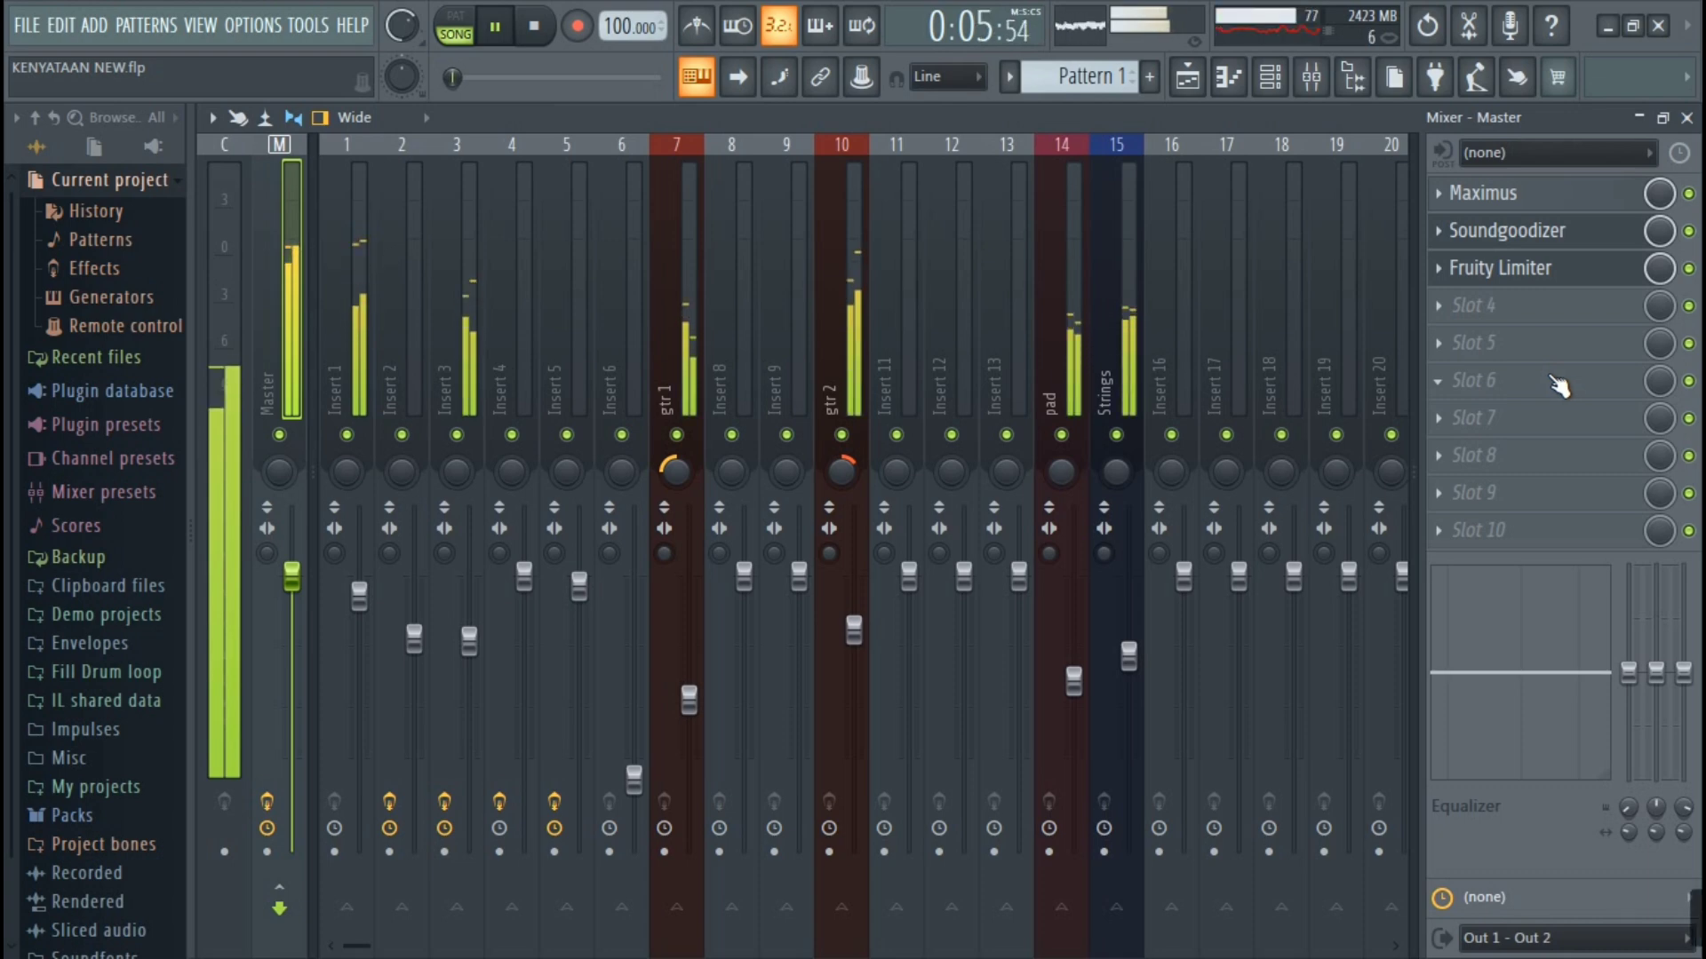
key(space)
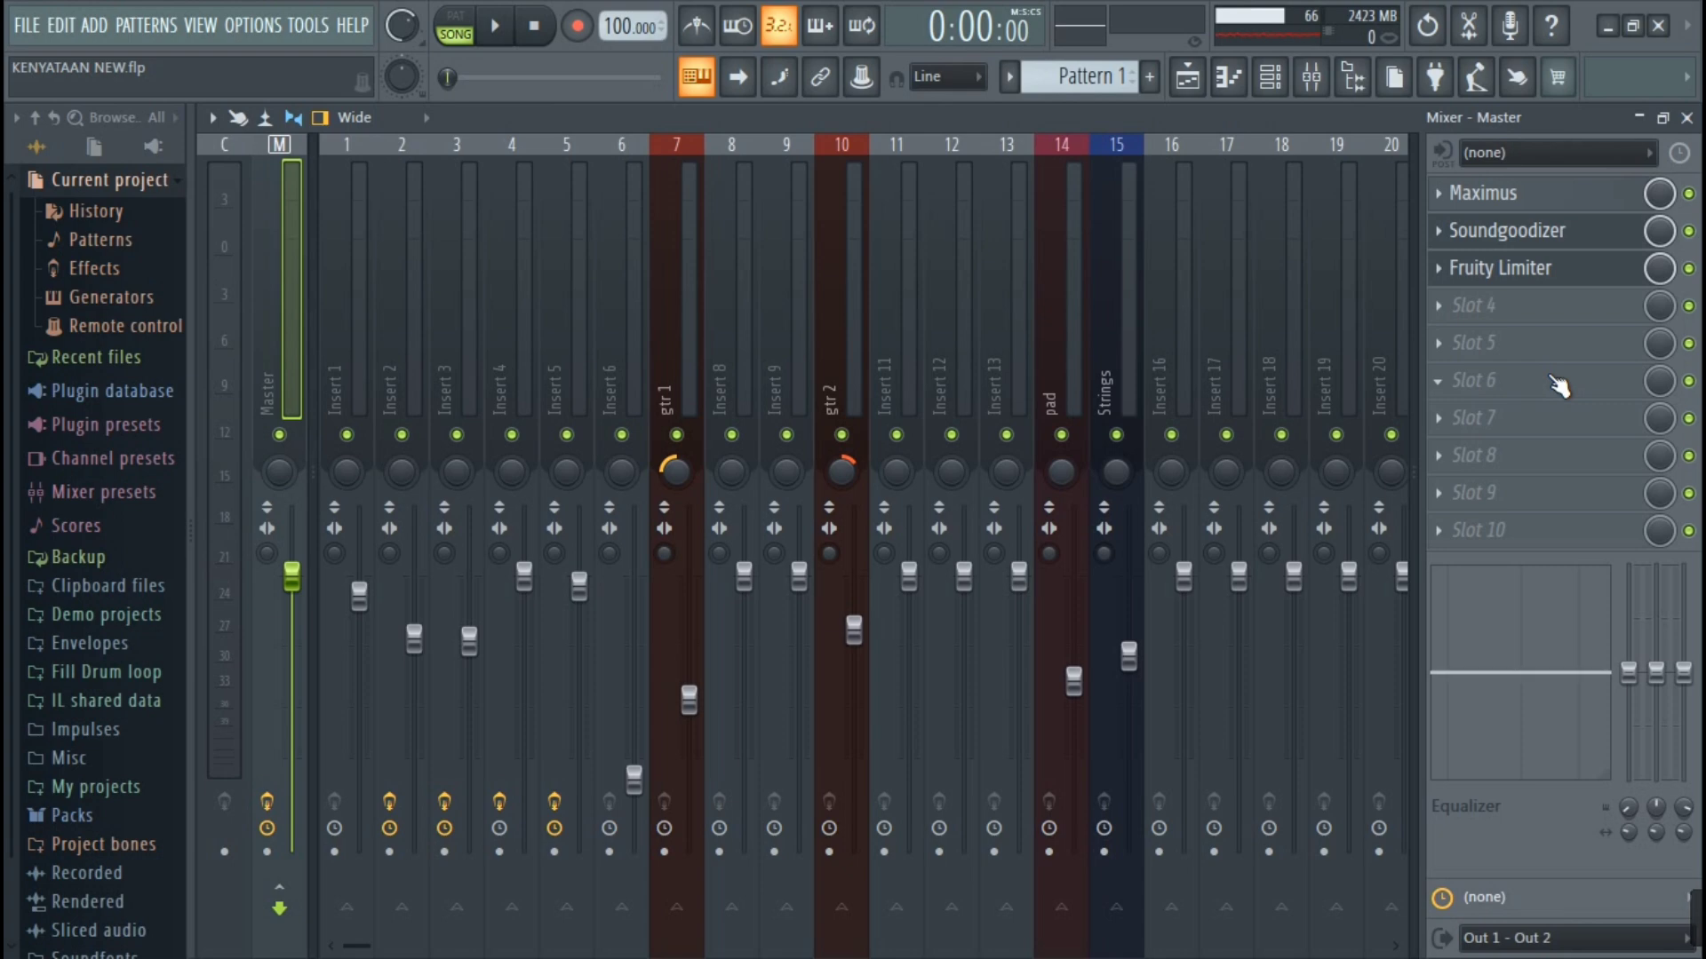
- Play the song and close the Mixer, Fruity Limiter, Soundgoodizer and Channel rack windows so only the Playlist stays open
key(space)
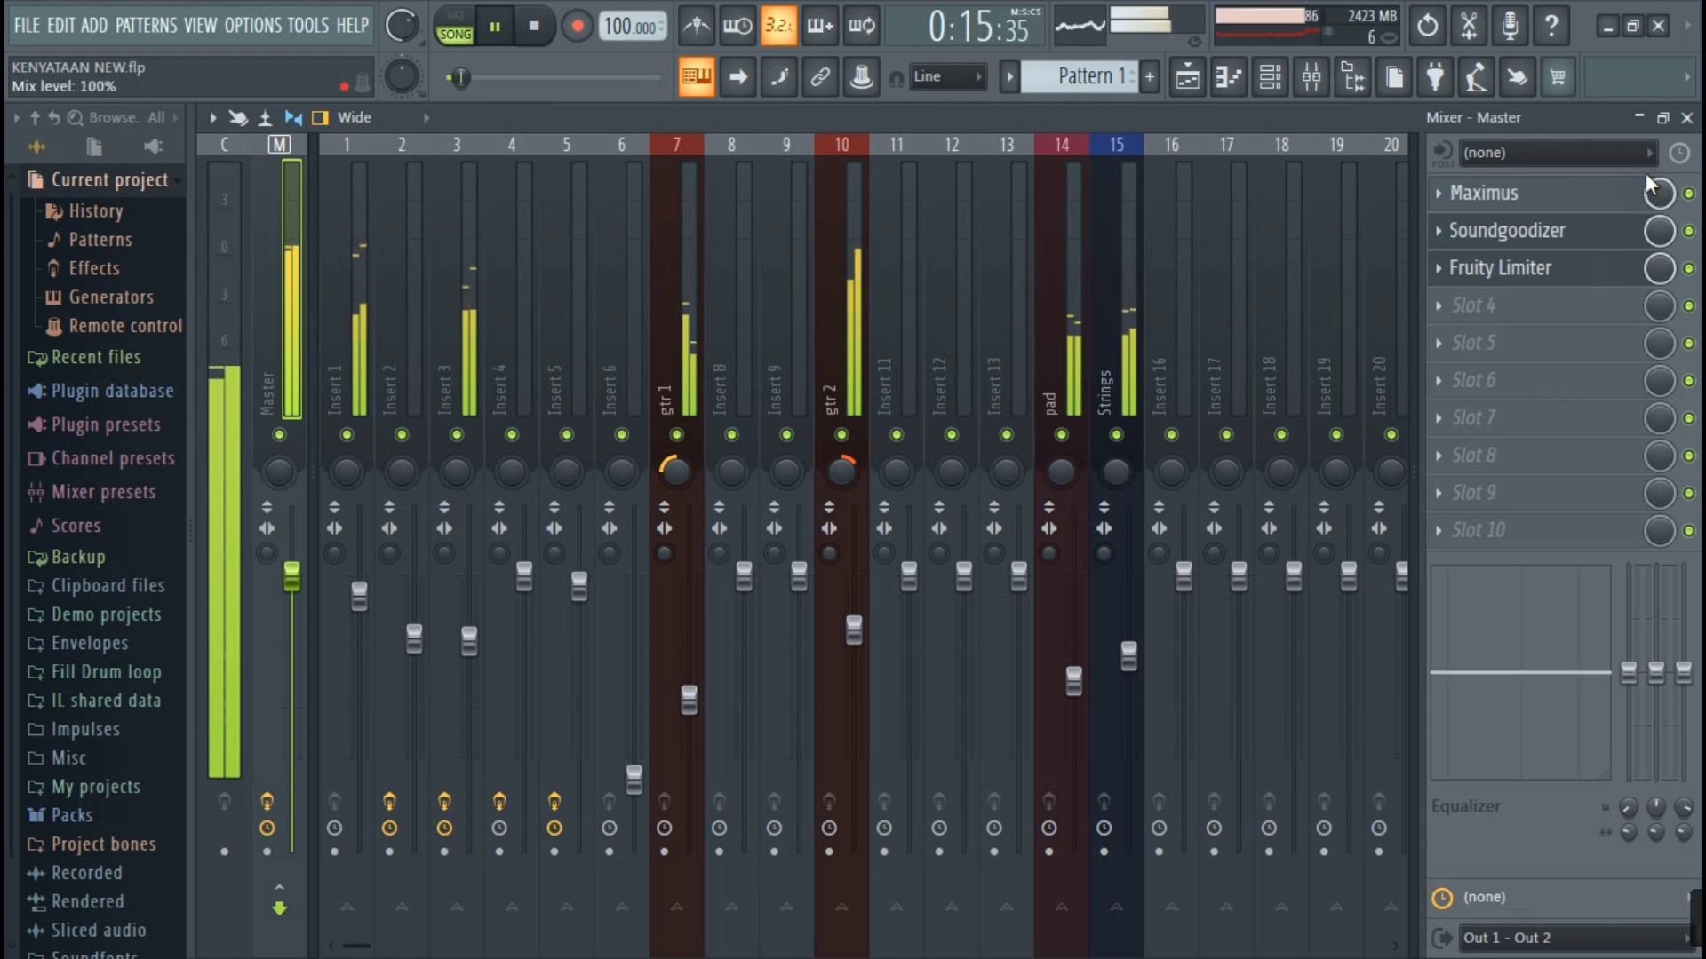
click(1687, 118)
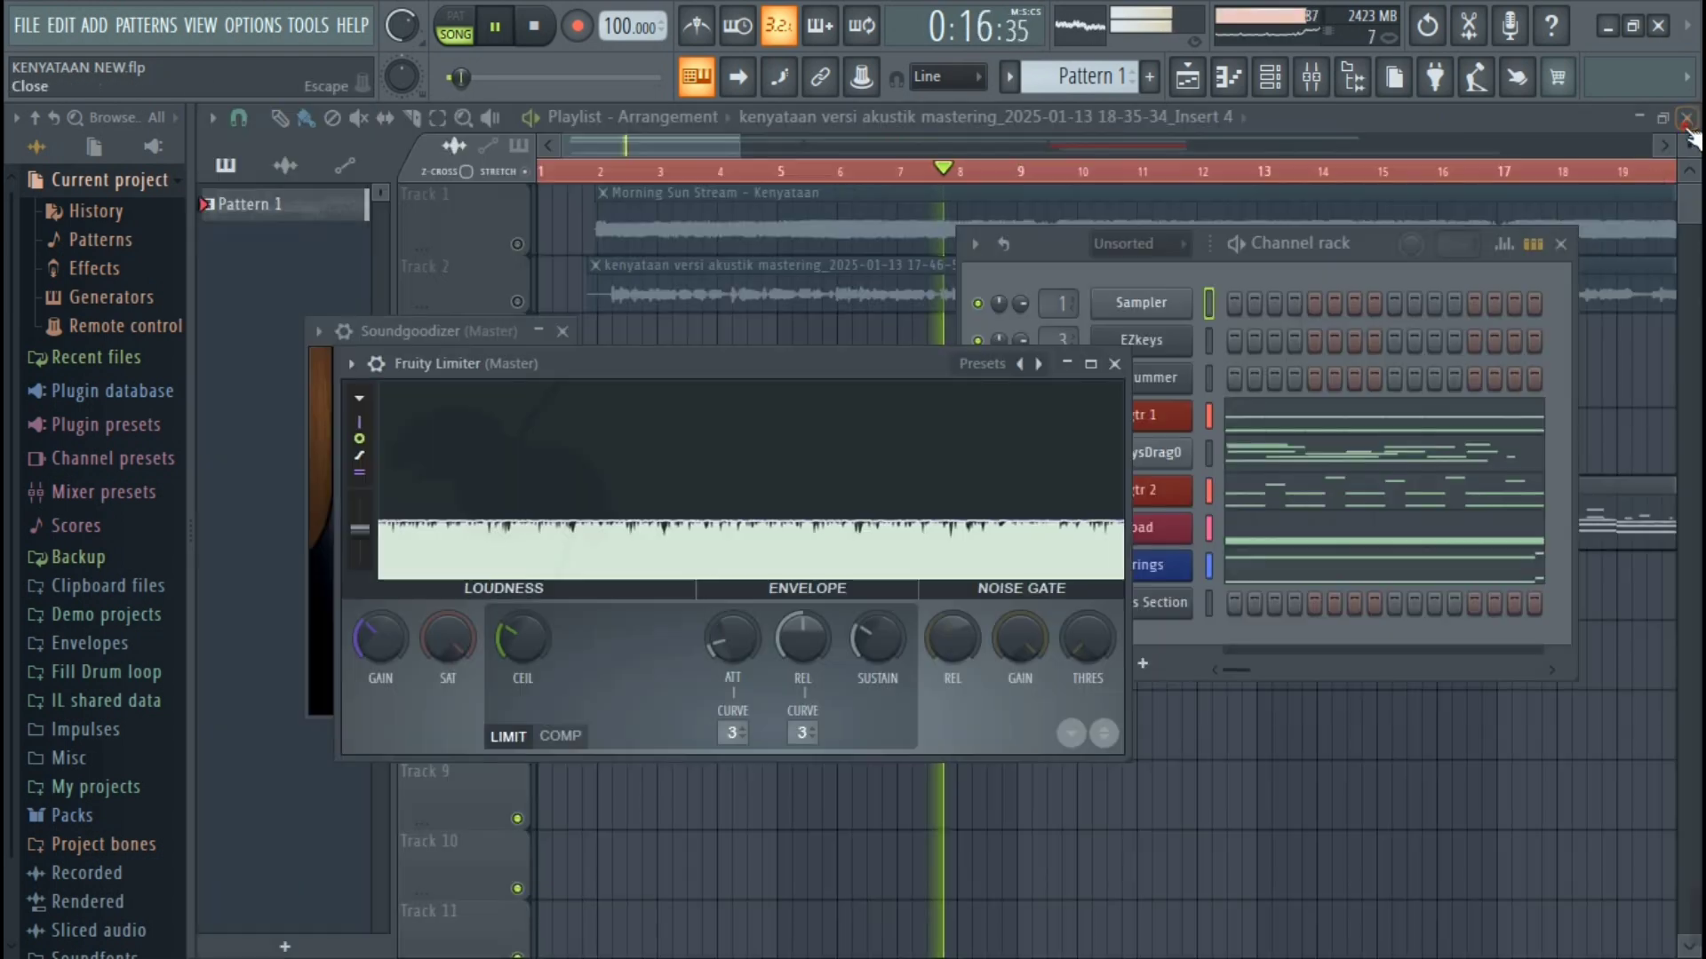
click(1114, 364)
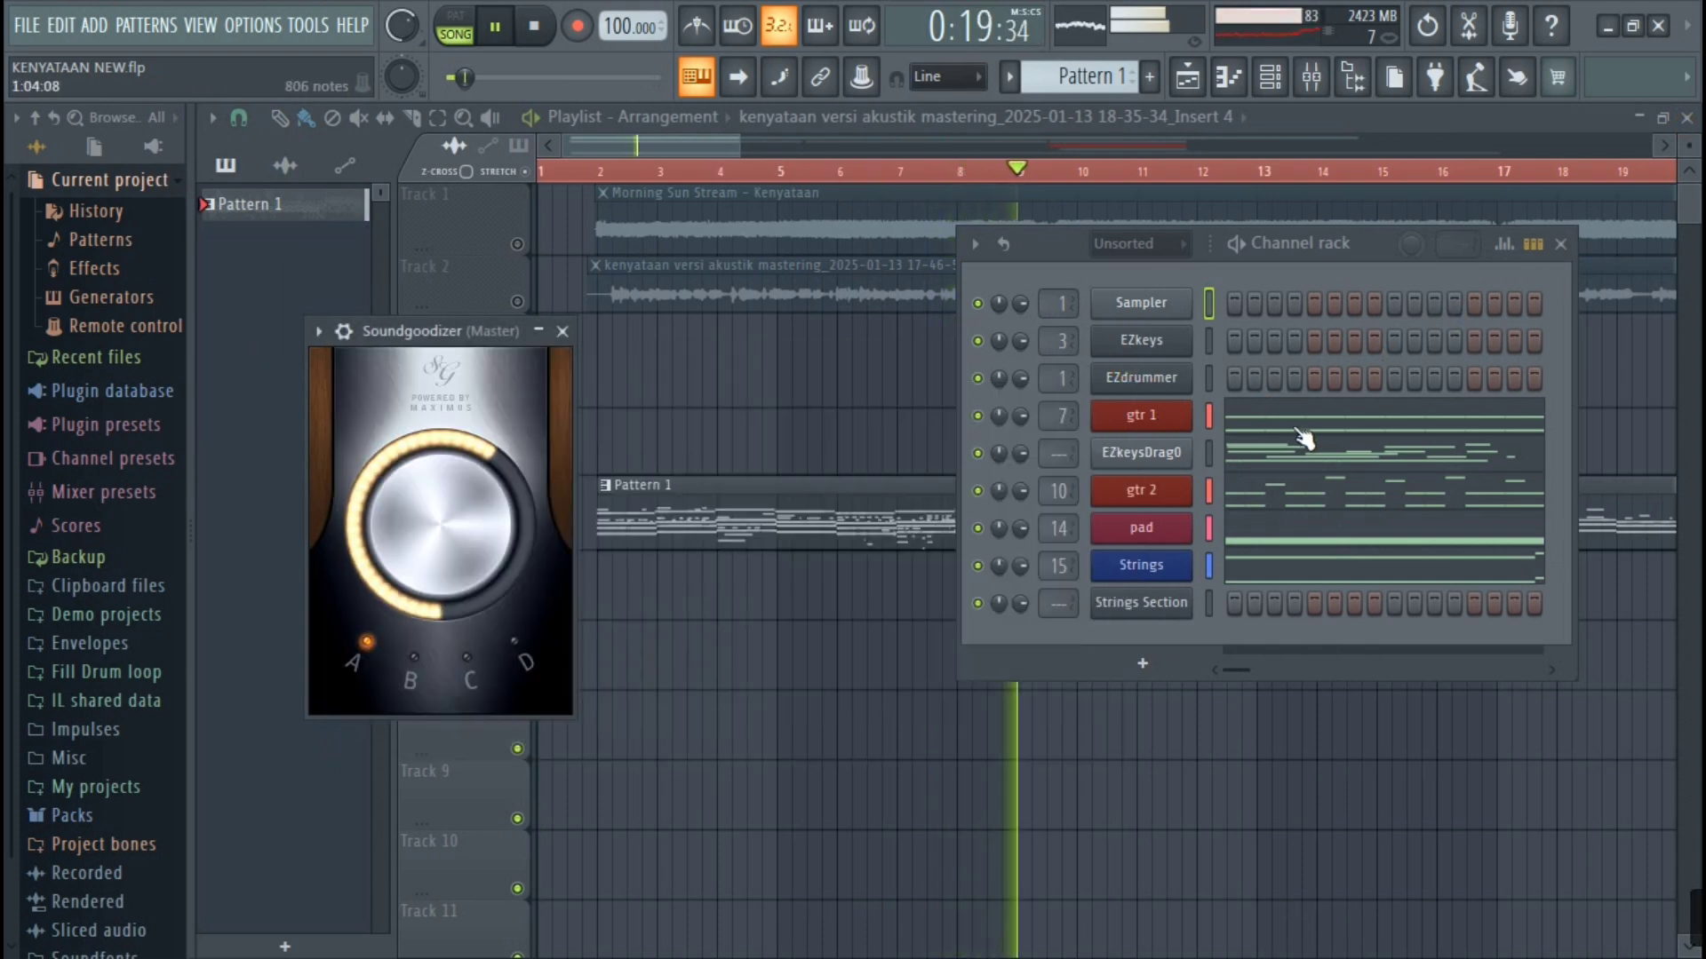
click(566, 333)
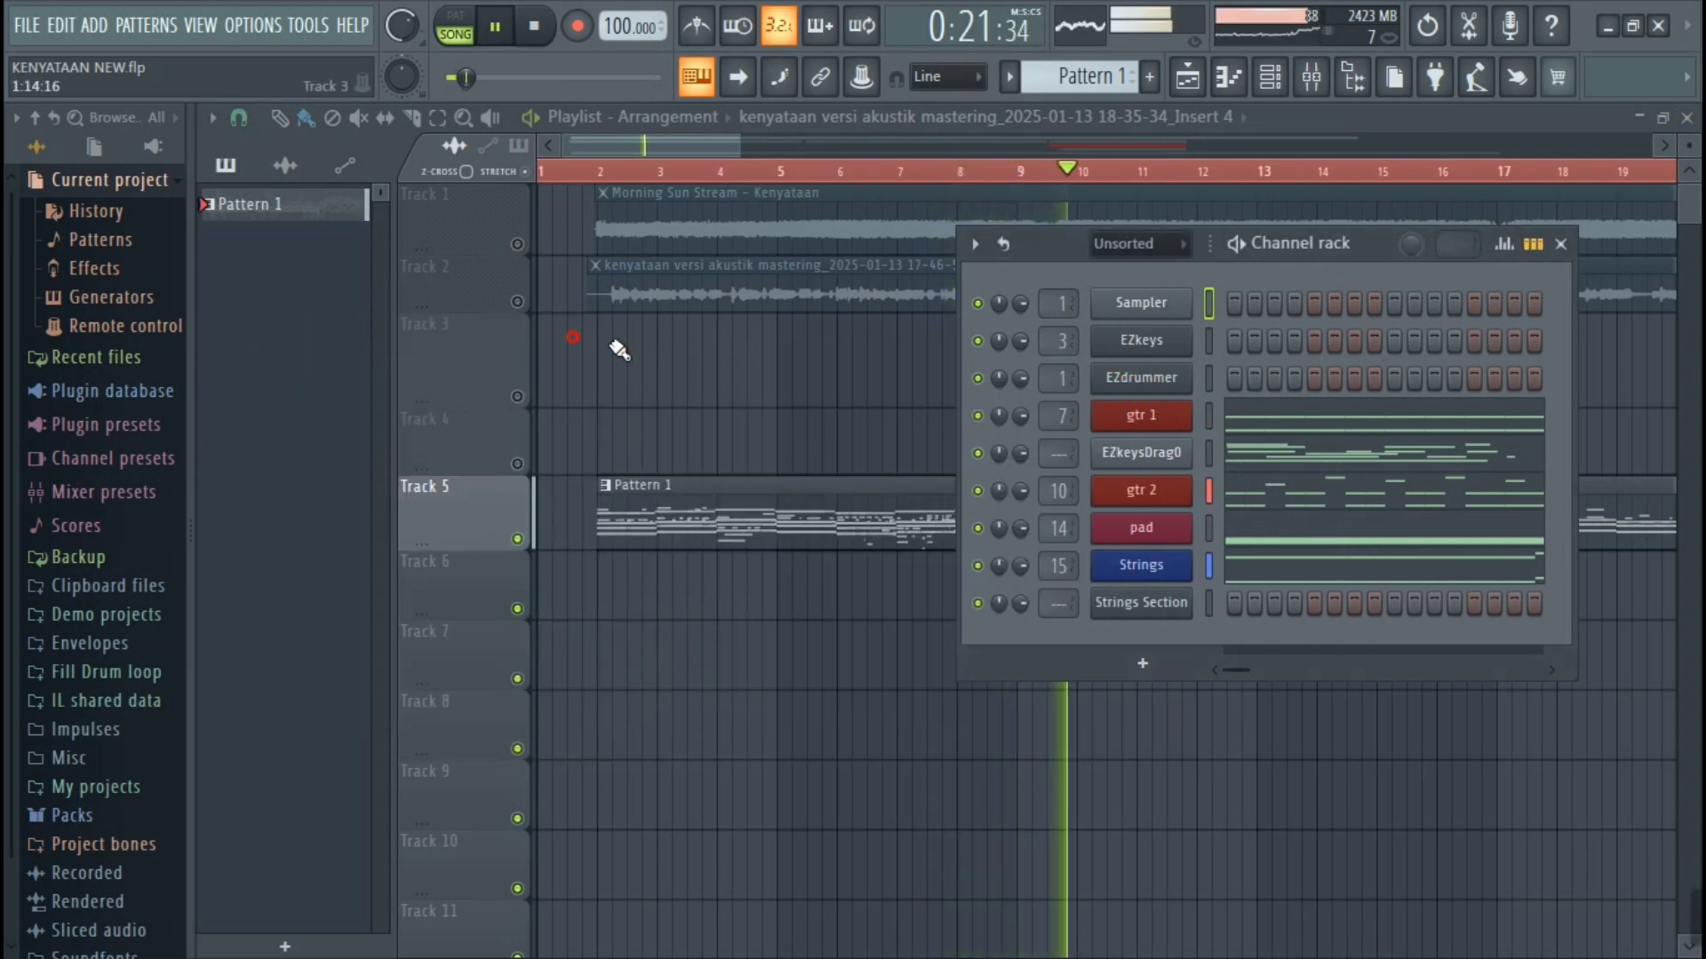
click(1560, 245)
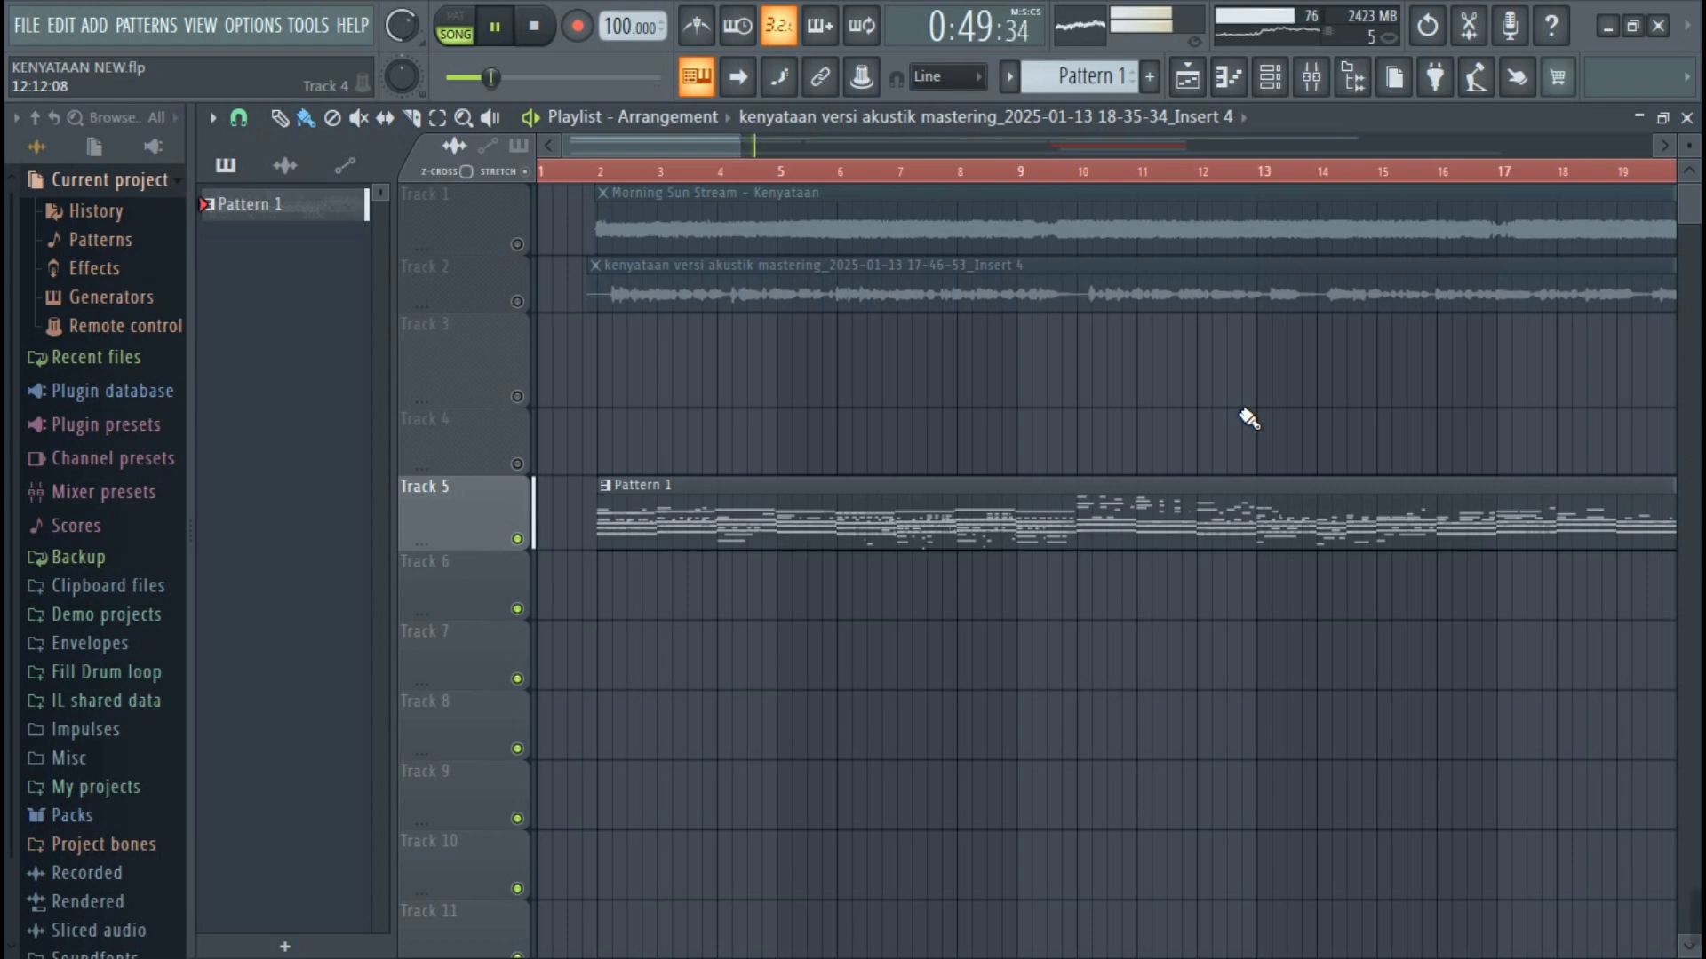
- Stop the song after following its playback across the Playlist arrangement, and minimize FL Studio to the desktop
scroll(1282, 422, down, 2)
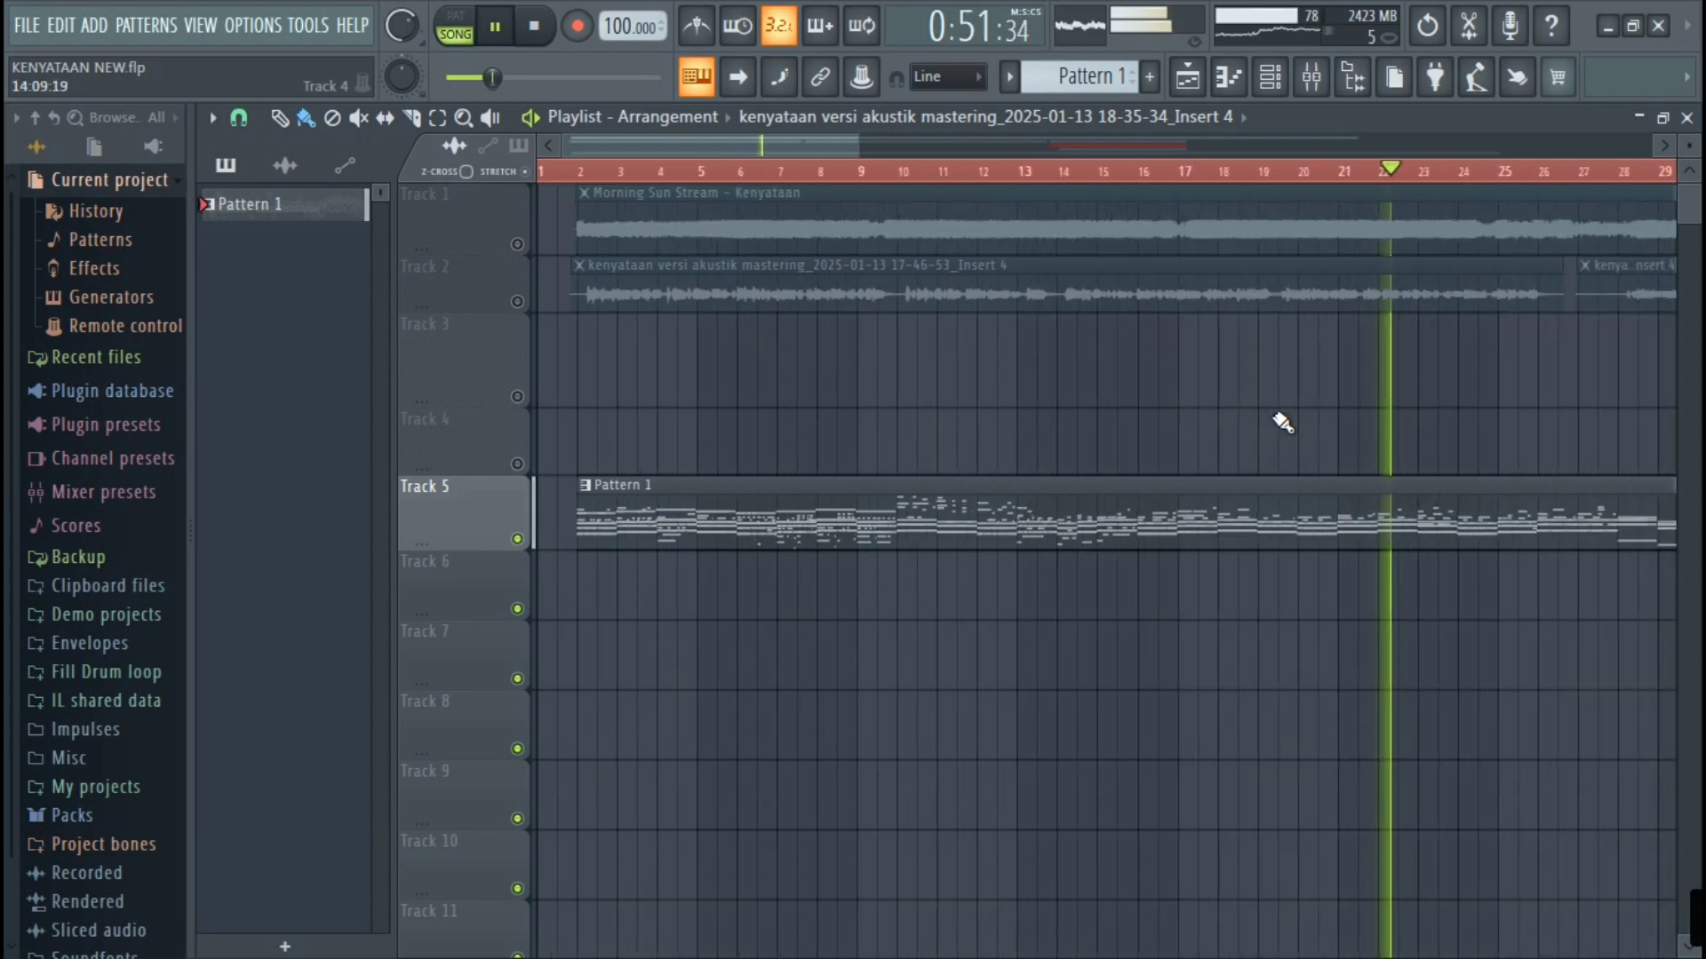
scroll(1282, 422, down, 4)
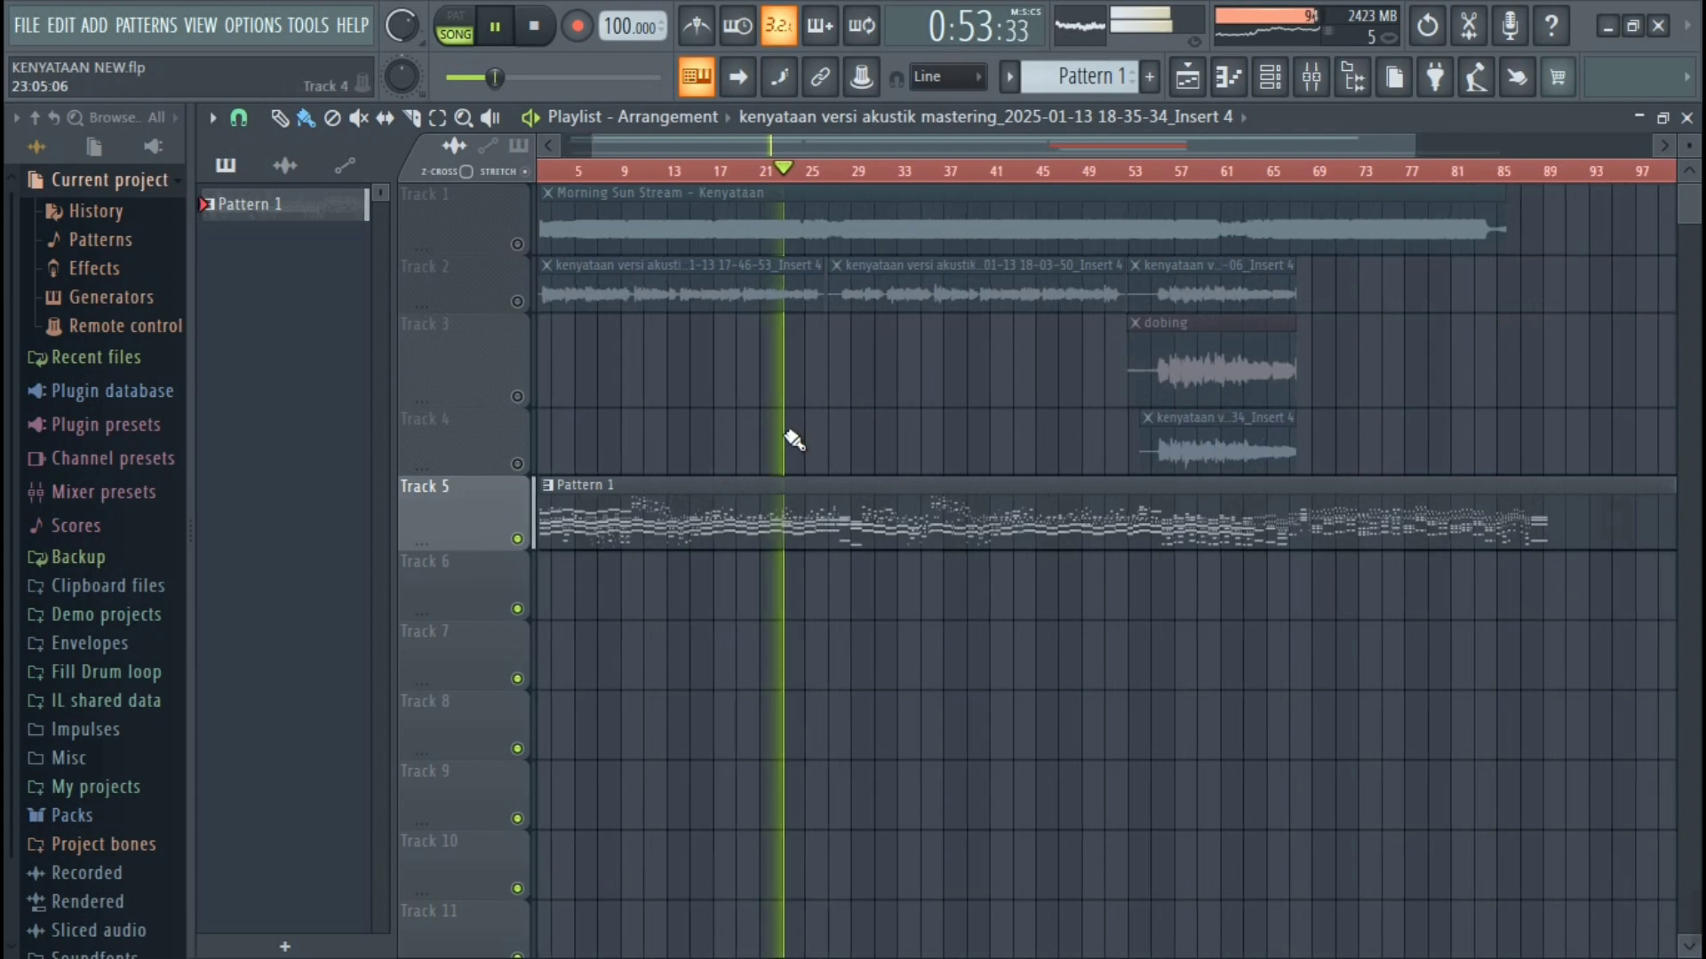
scroll(794, 439, up, 2)
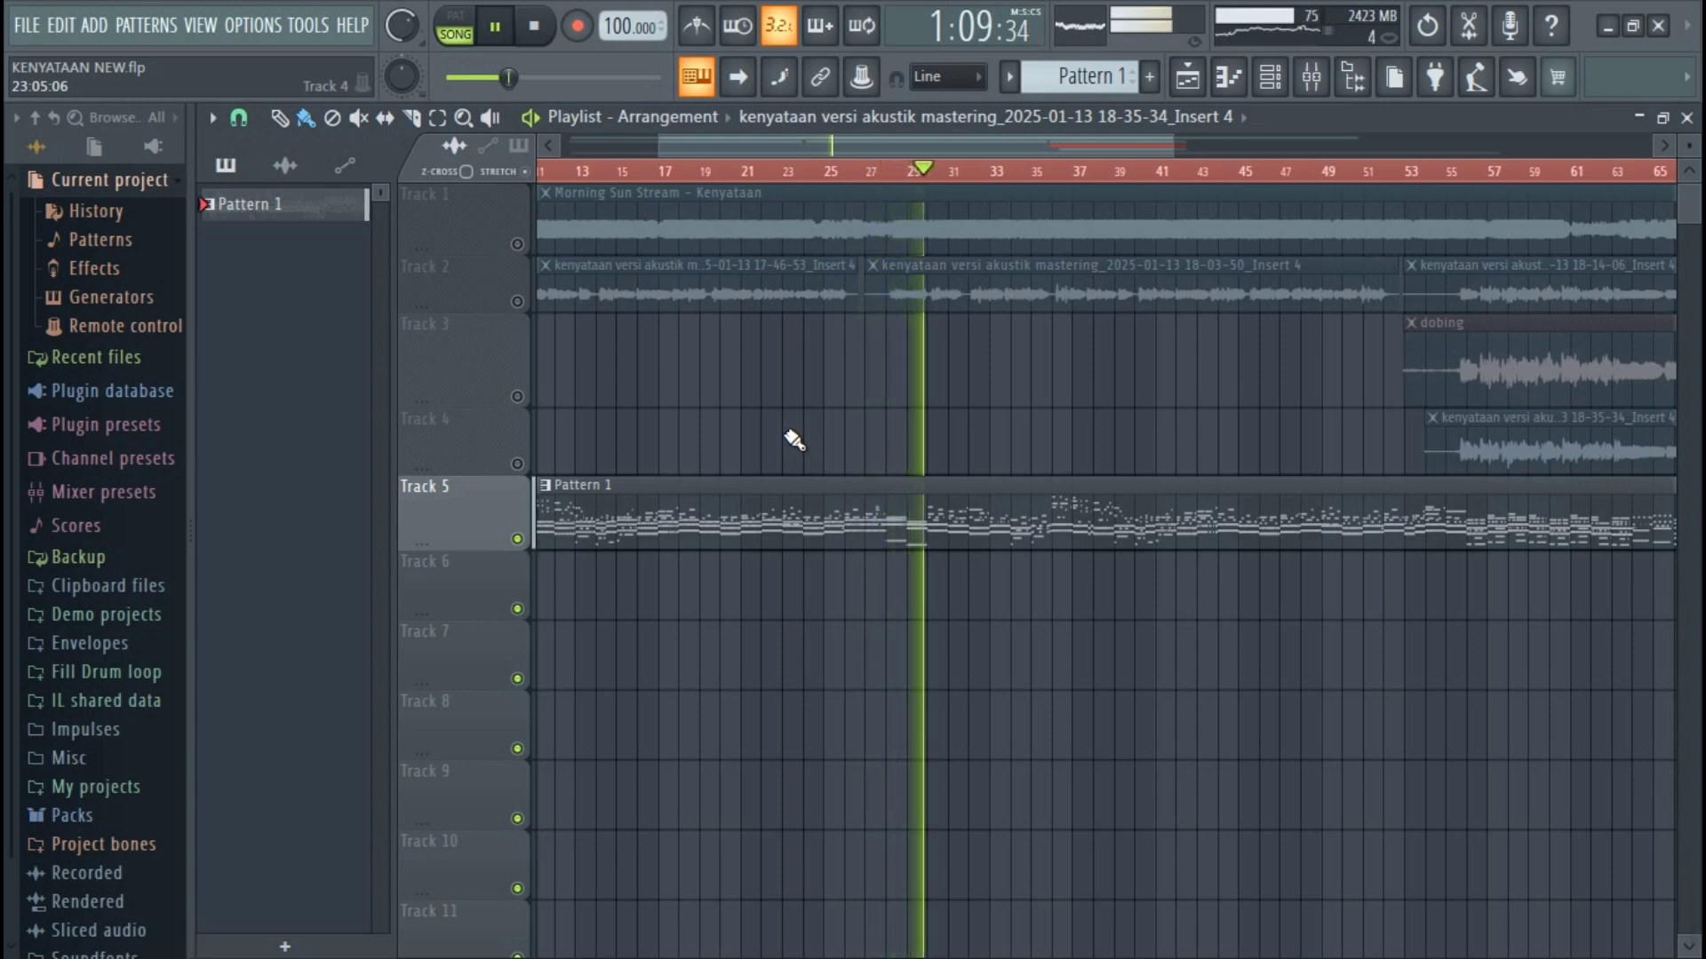
key(space)
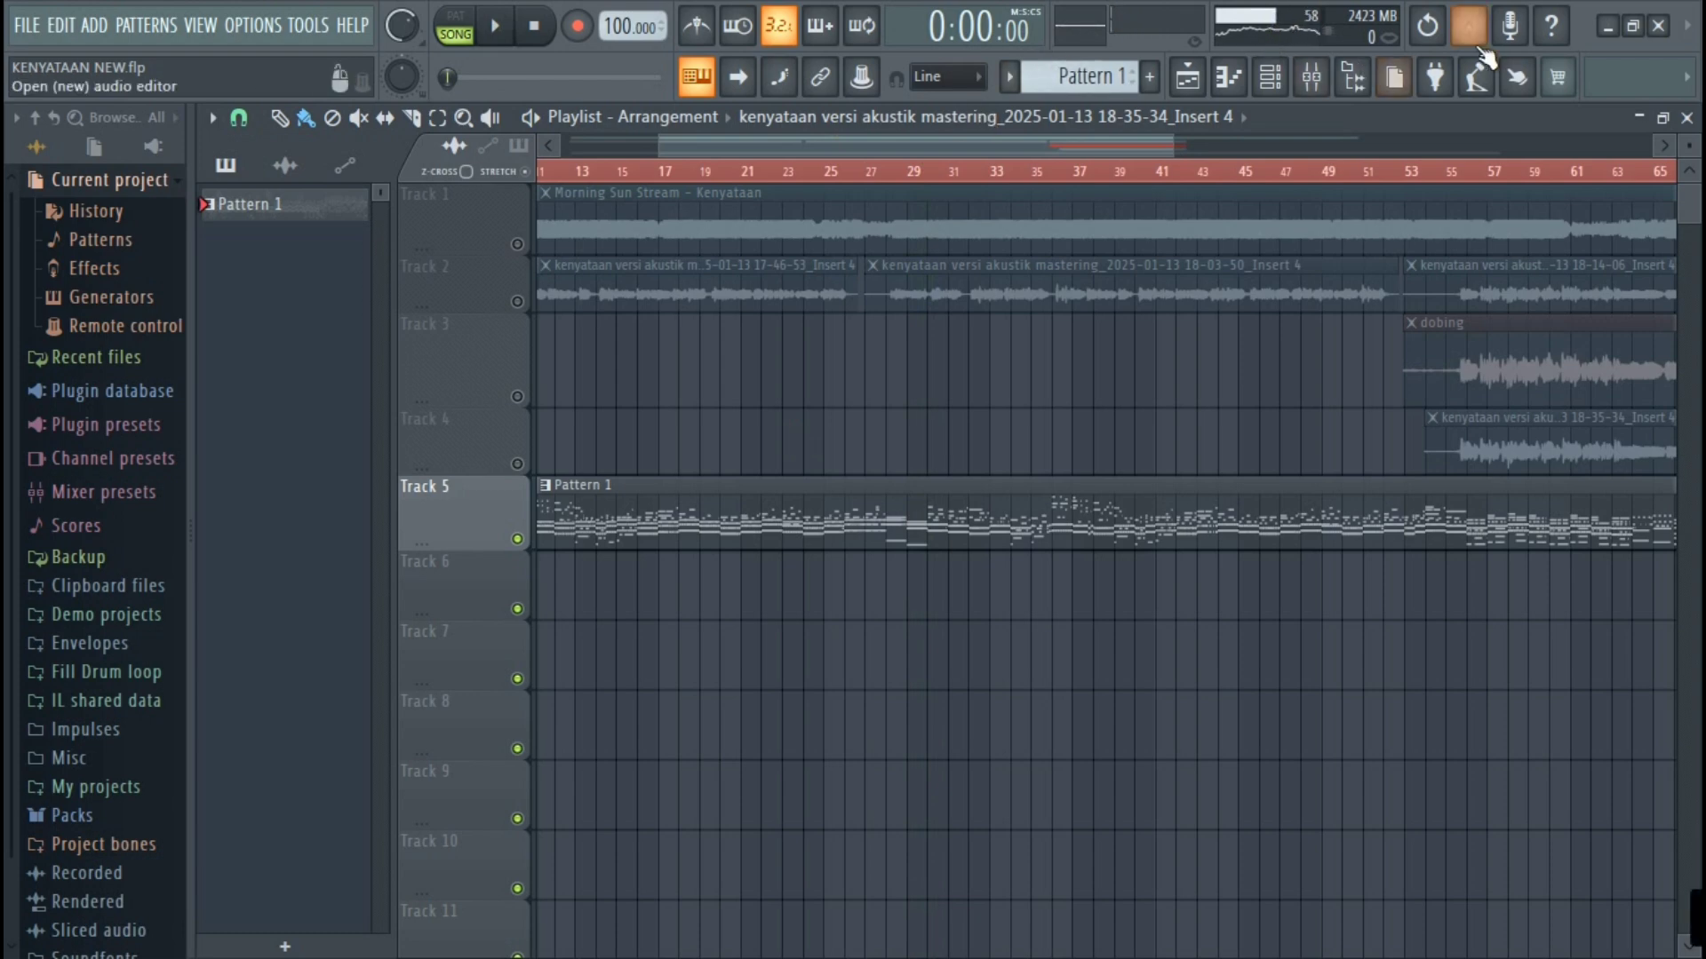
click(1606, 31)
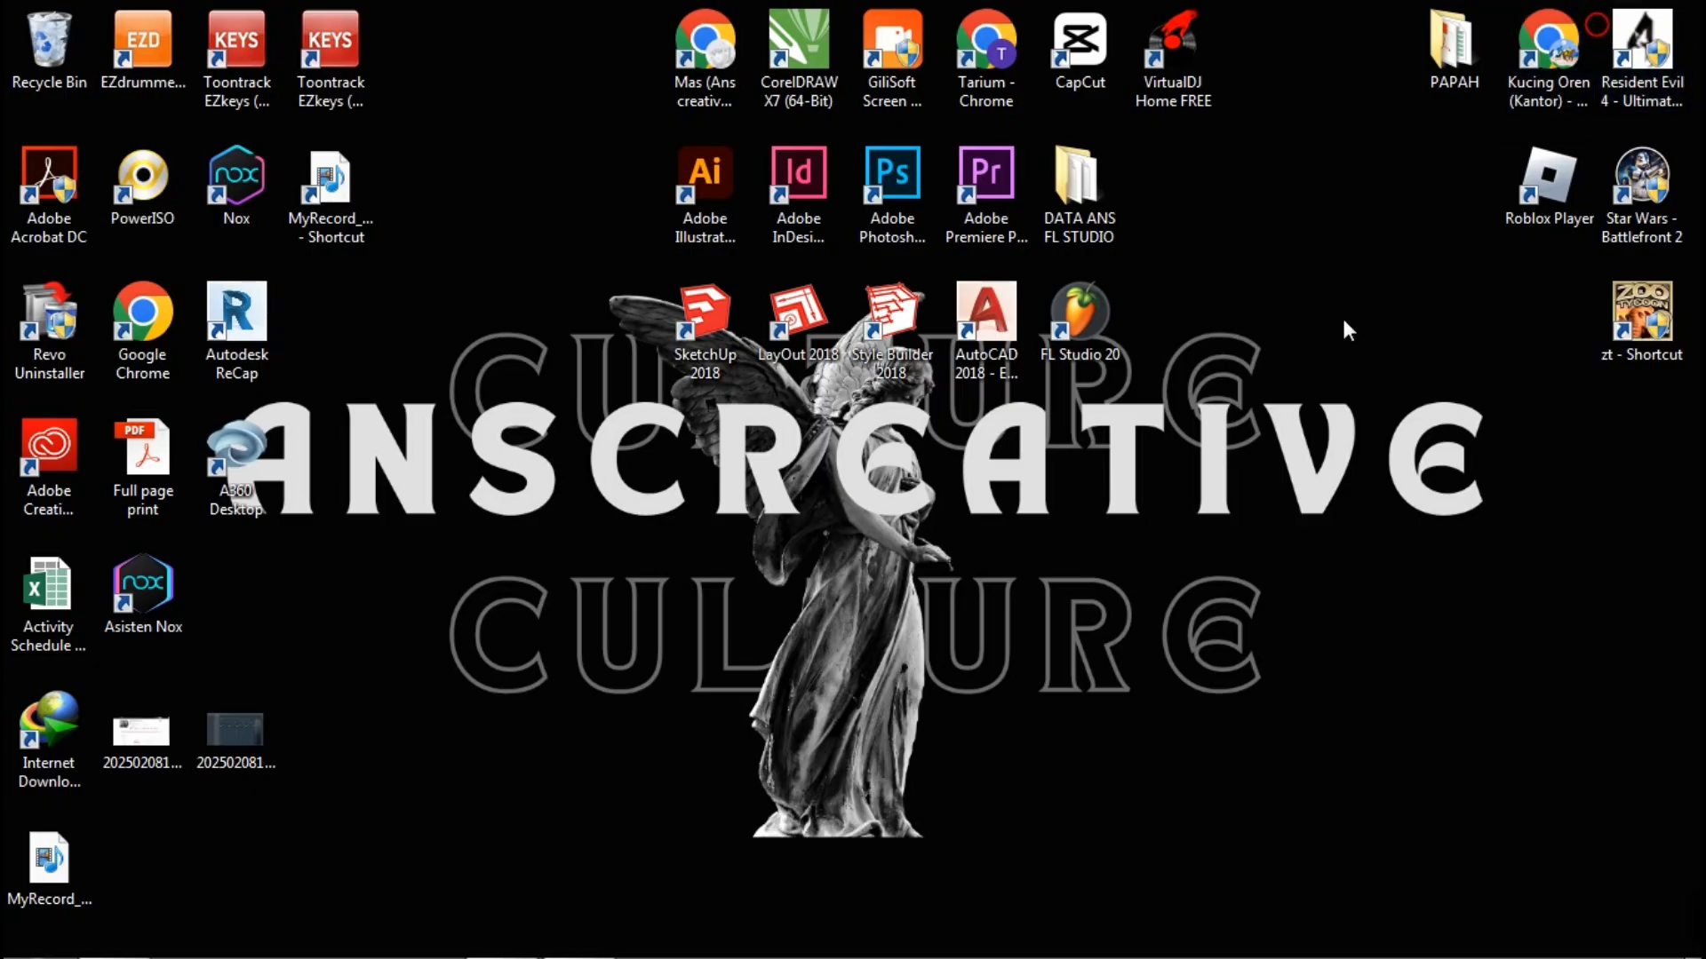